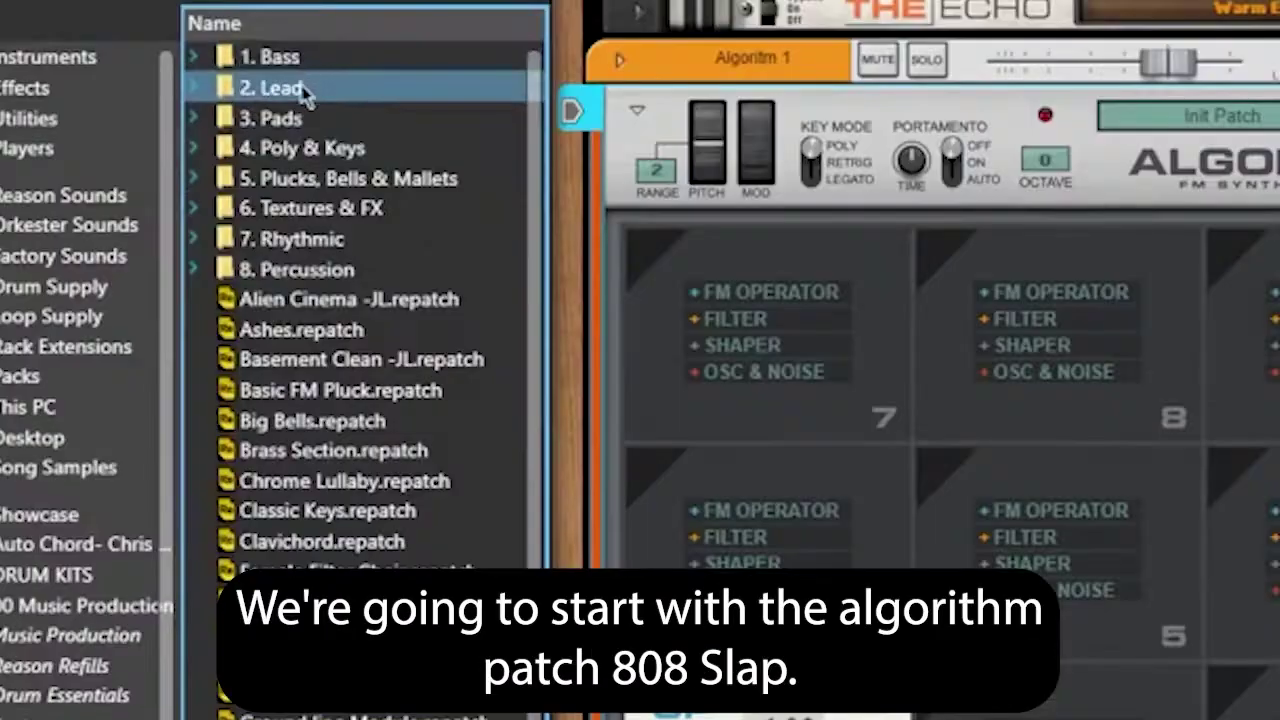
Step: Load the 808 Slap patch from the 1. Bass folder into the Algoritm synthesizer and show the sequencer
left_click(287, 62)
double_click(289, 62)
left_click(380, 58)
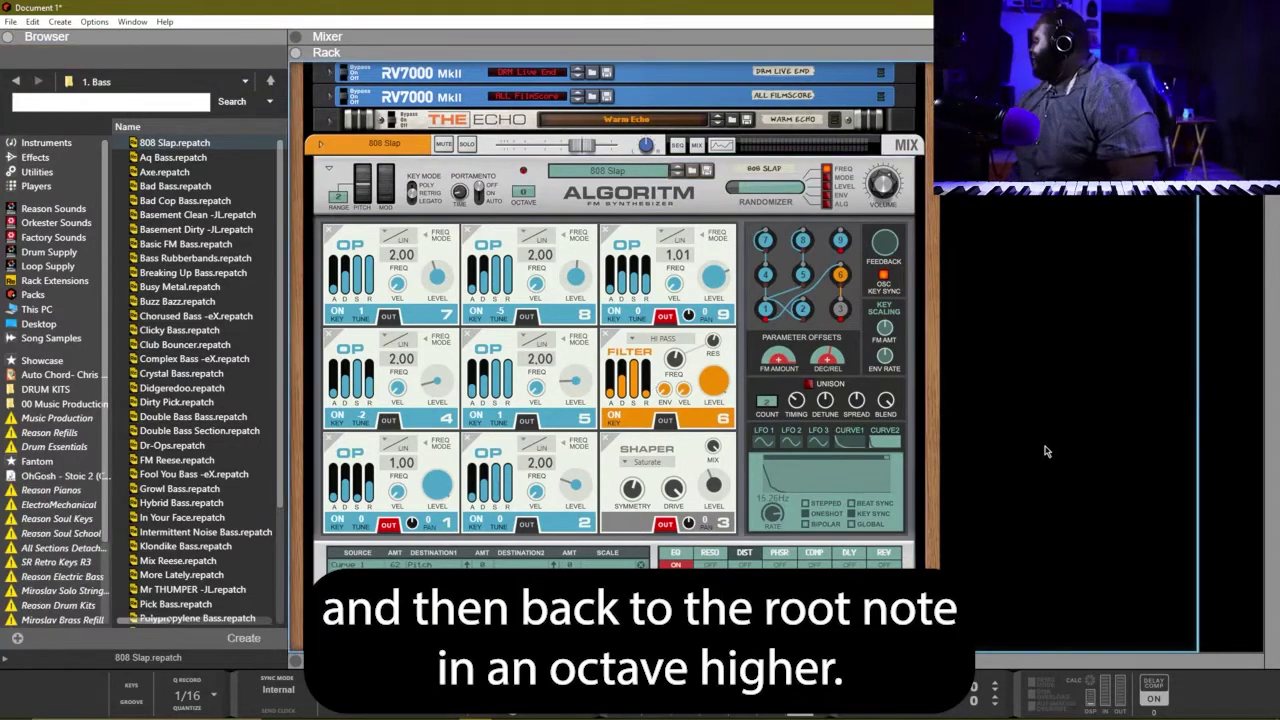
key("F7")
left_click(145, 147)
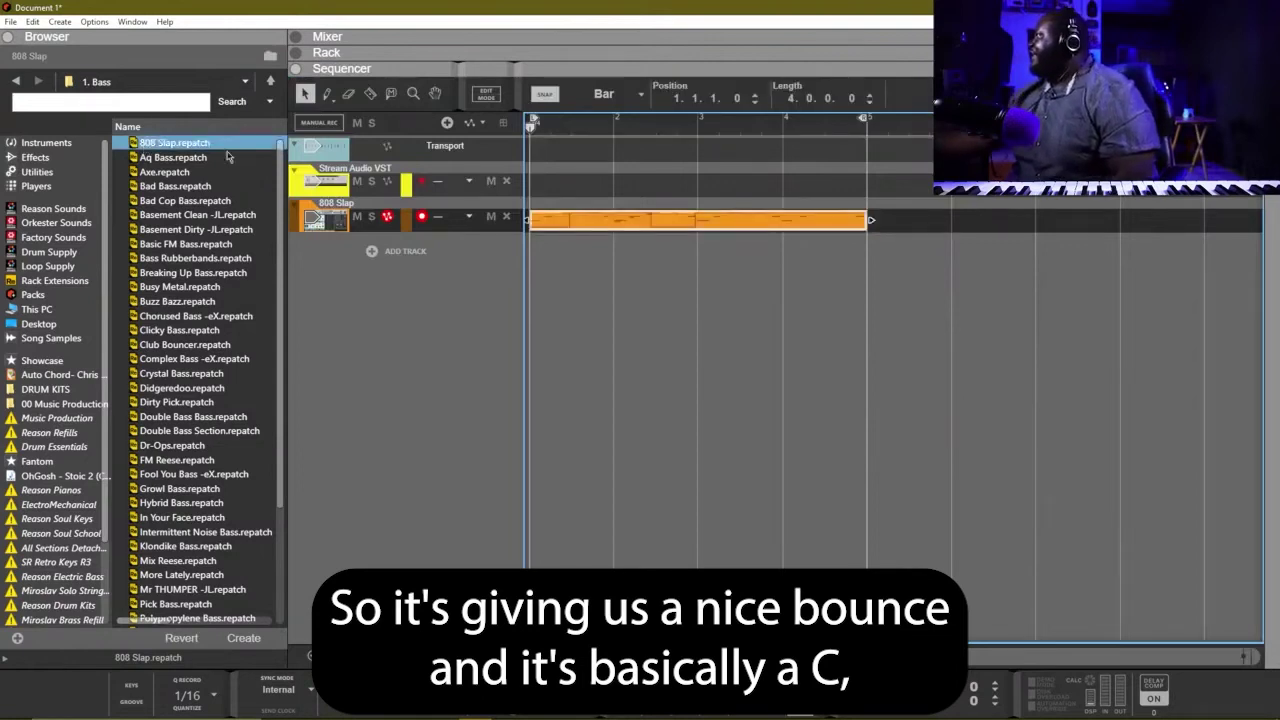
Step: Try repeating the first two bars of the 808 Slap clip up to bar 5 and play it with a new note lane
left_click_drag(530, 222, 706, 247)
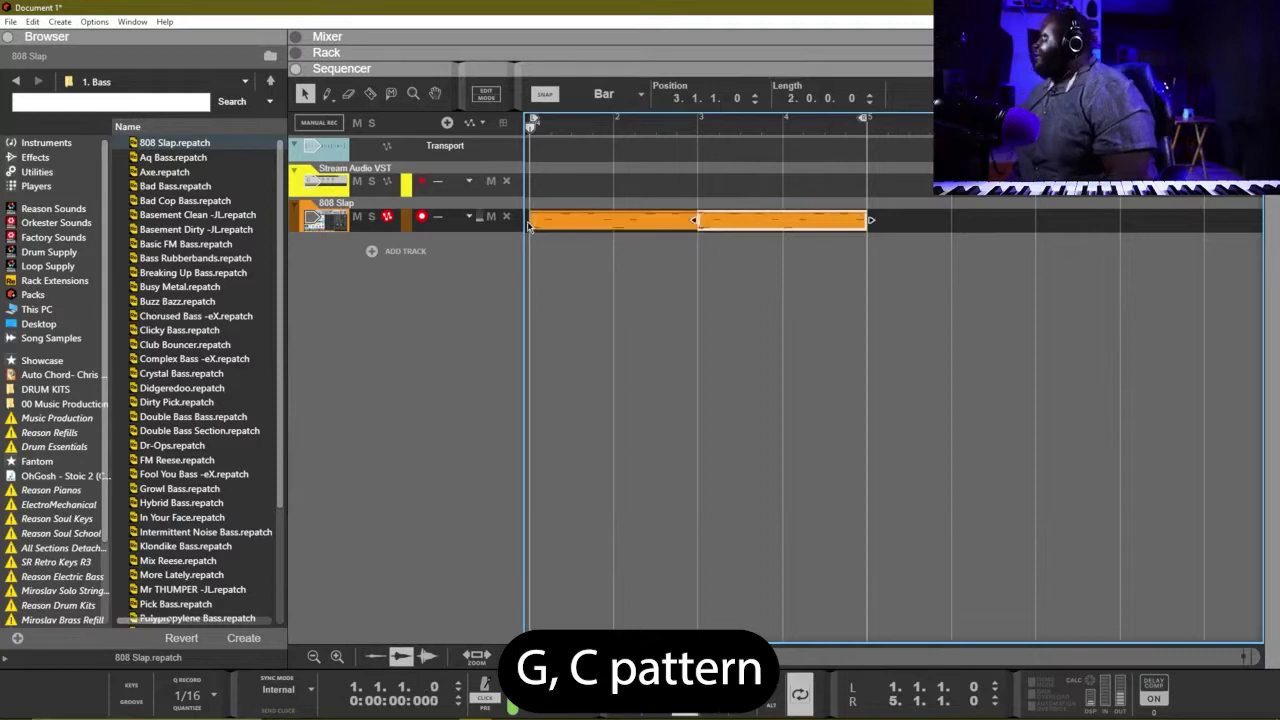
key("space")
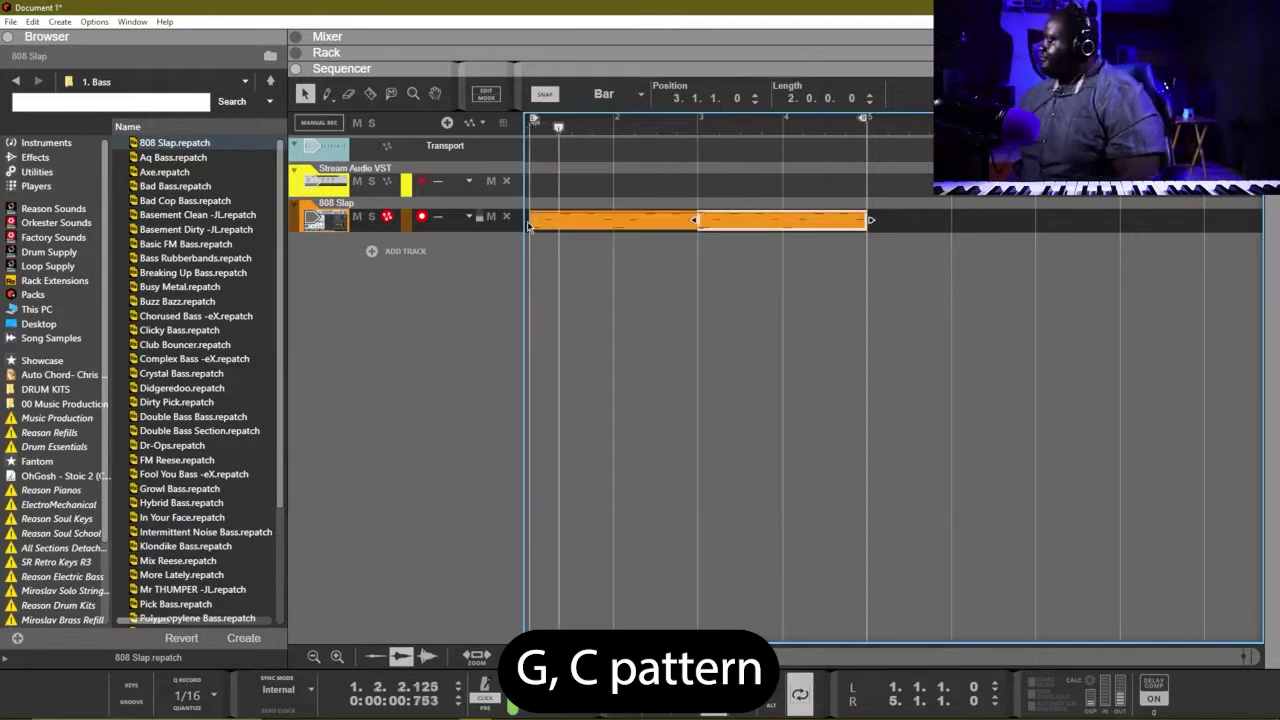
key("comma")
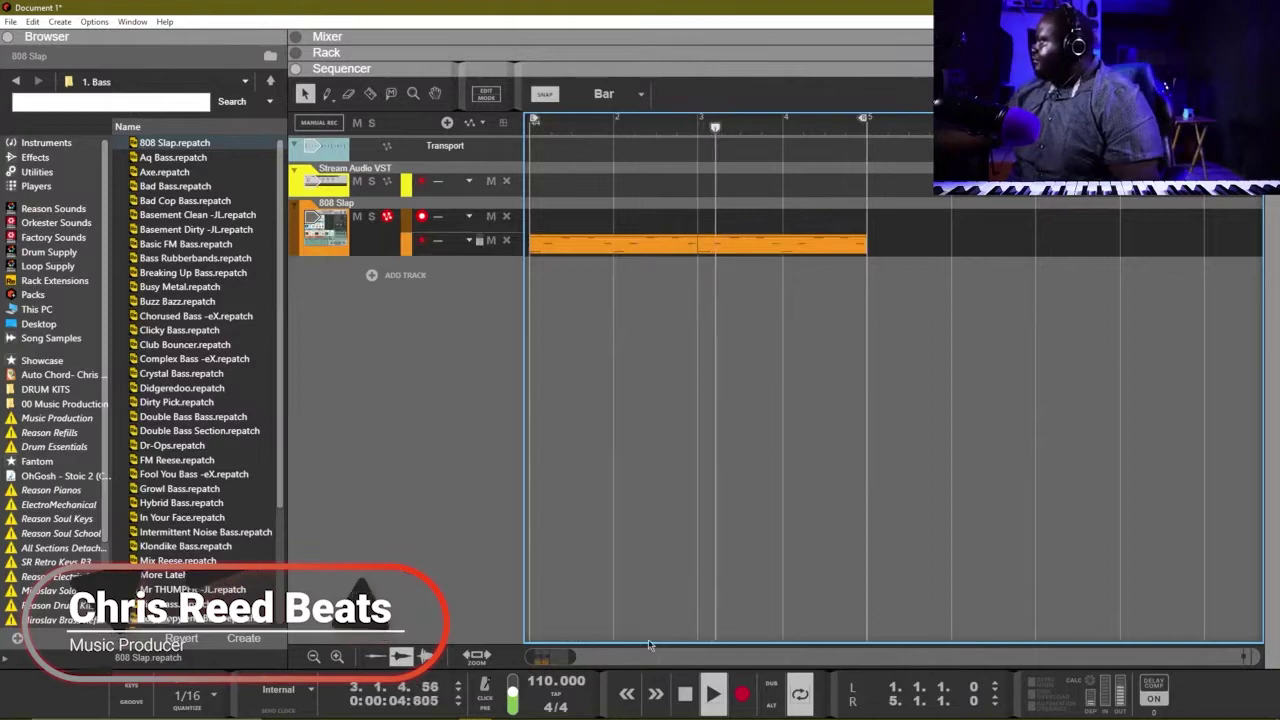
left_click_drag(571, 657, 663, 616)
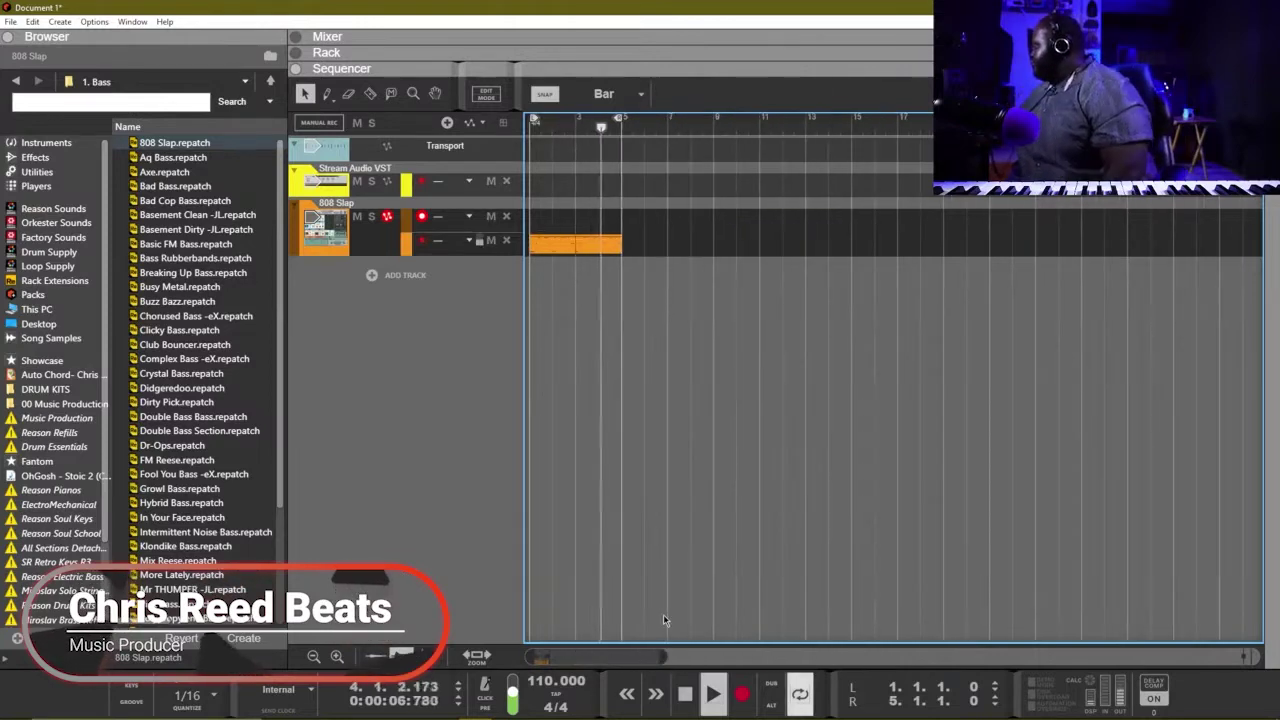
key("ctrl+Return")
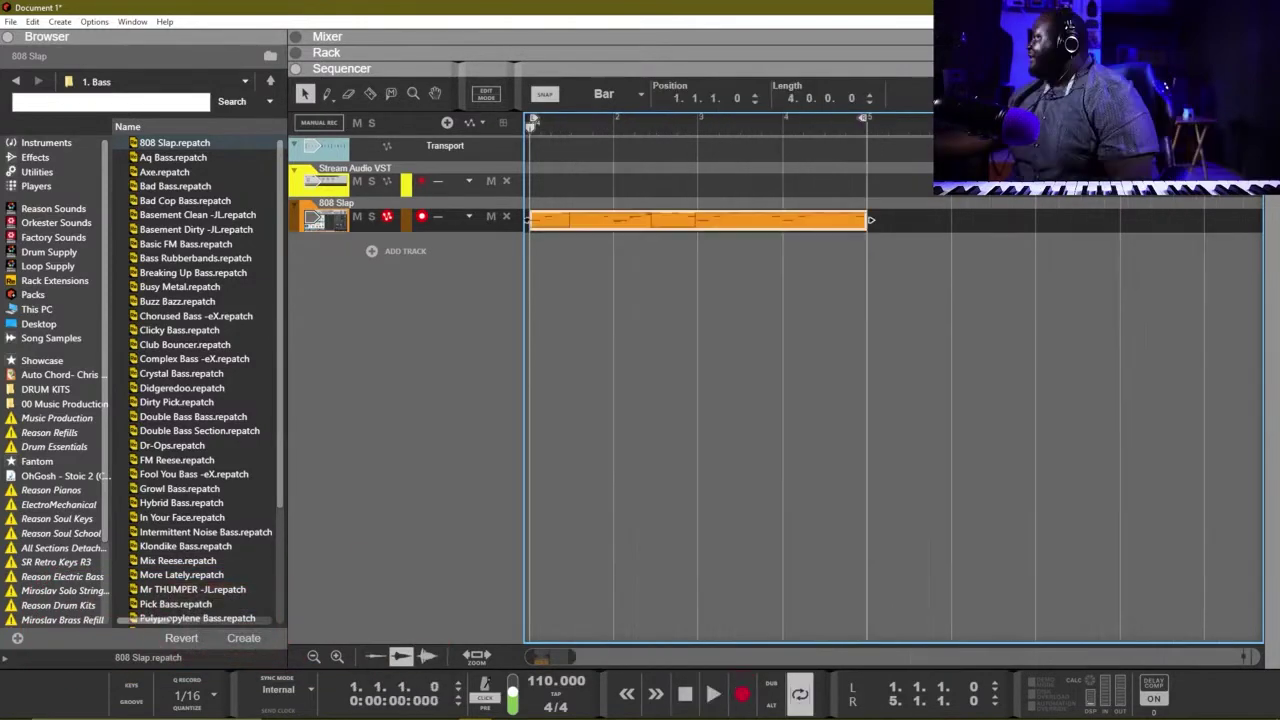
Step: Trim the 808 Slap clip to two bars, duplicate it from bar 3 to bar 5 and start playback
mouse_move(530, 220)
left_mouse_down()
mouse_move(700, 220)
mouse_move(540, 234)
left_mouse_up()
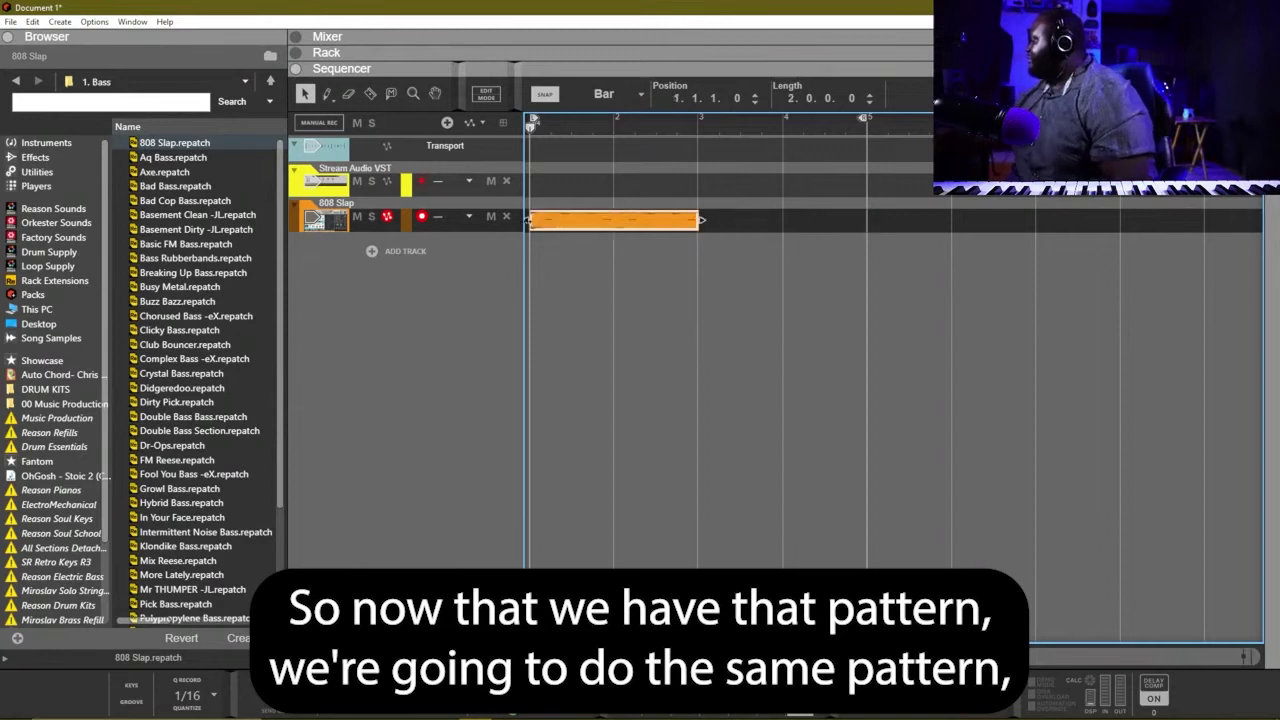
key("ctrl+d")
key("space")
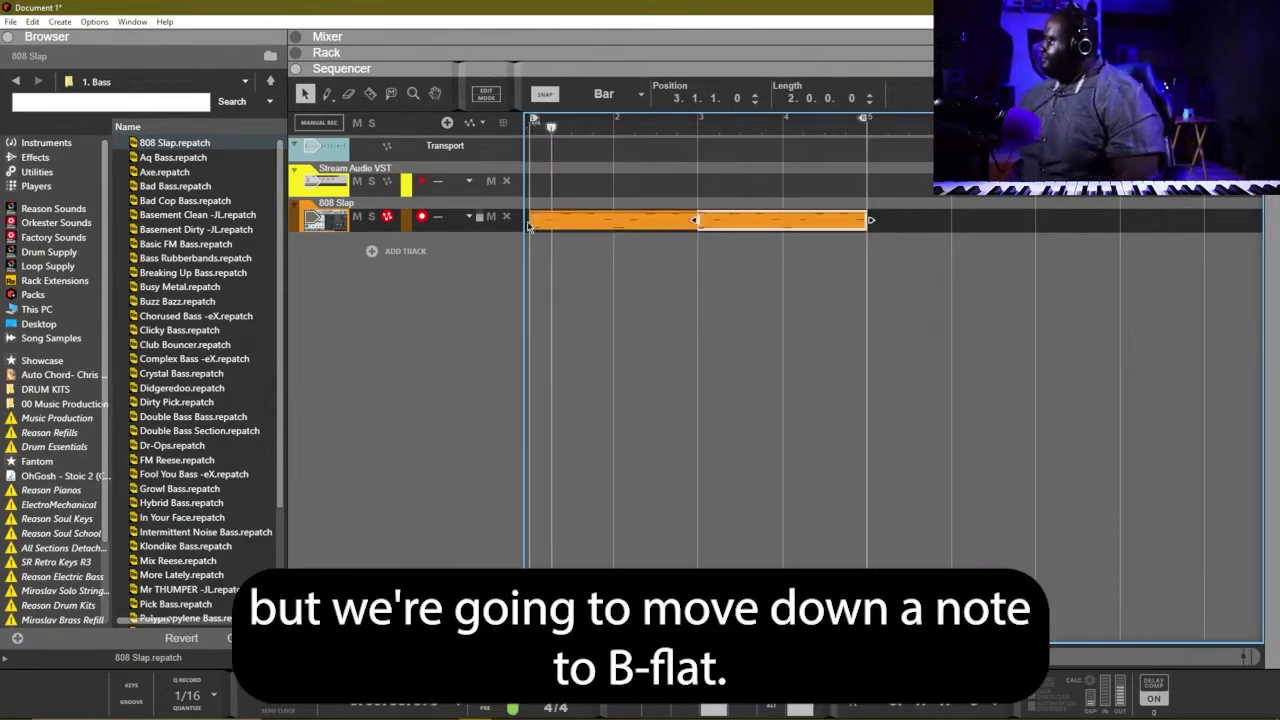
Step: Add a second note lane to the 808 Slap track and record the B-flat variation of the bass pattern from bar 5 to bar 9
key("comma")
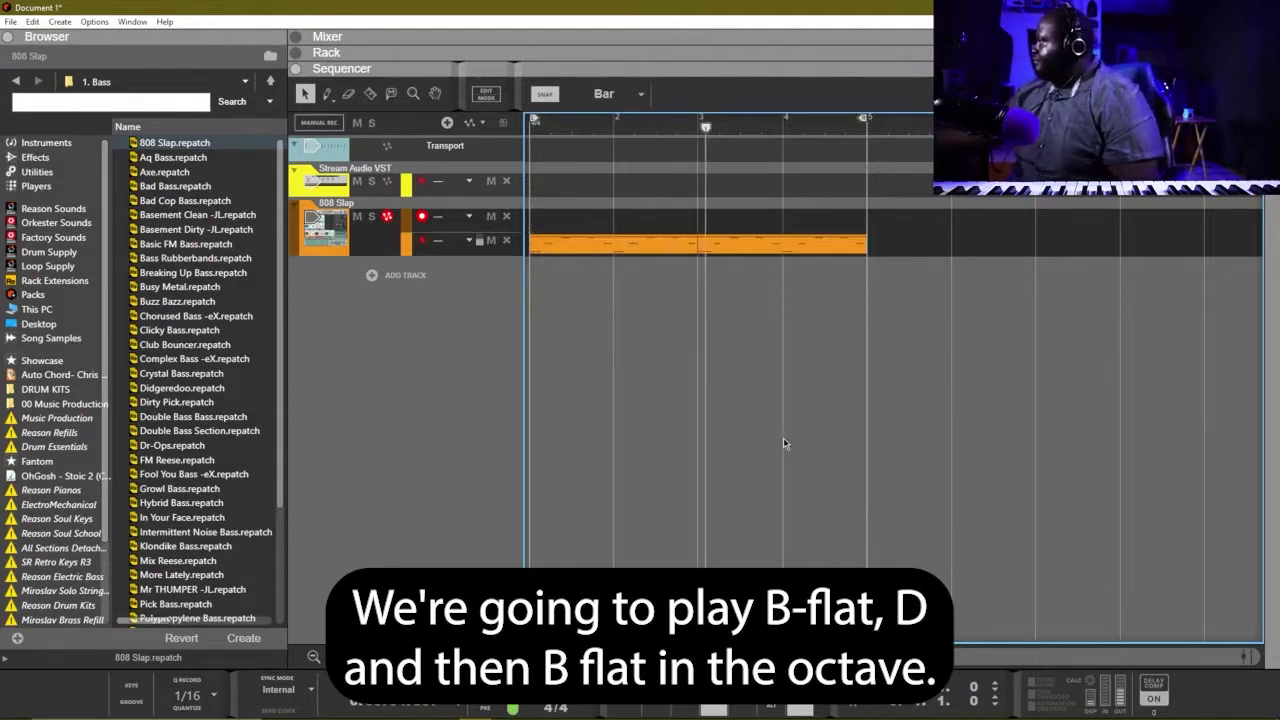
left_click(314, 657)
left_click(314, 657)
left_click(314, 657)
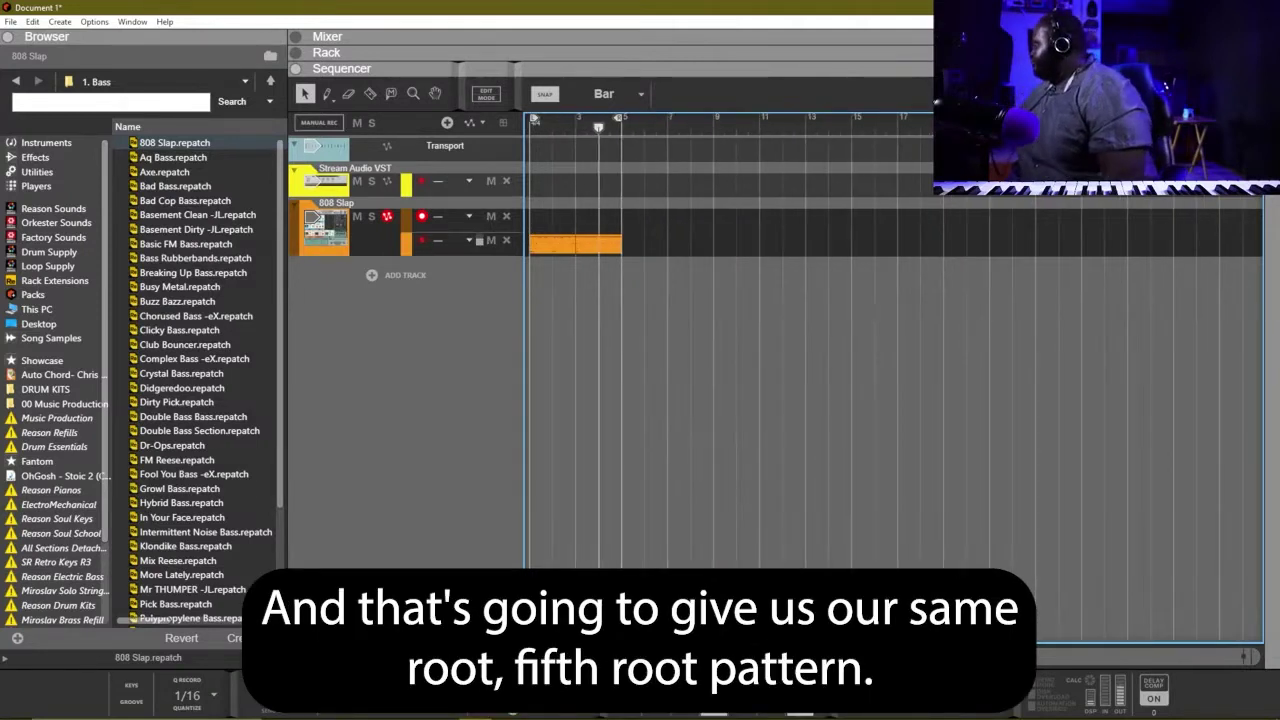
key("comma")
key("ctrl+Return")
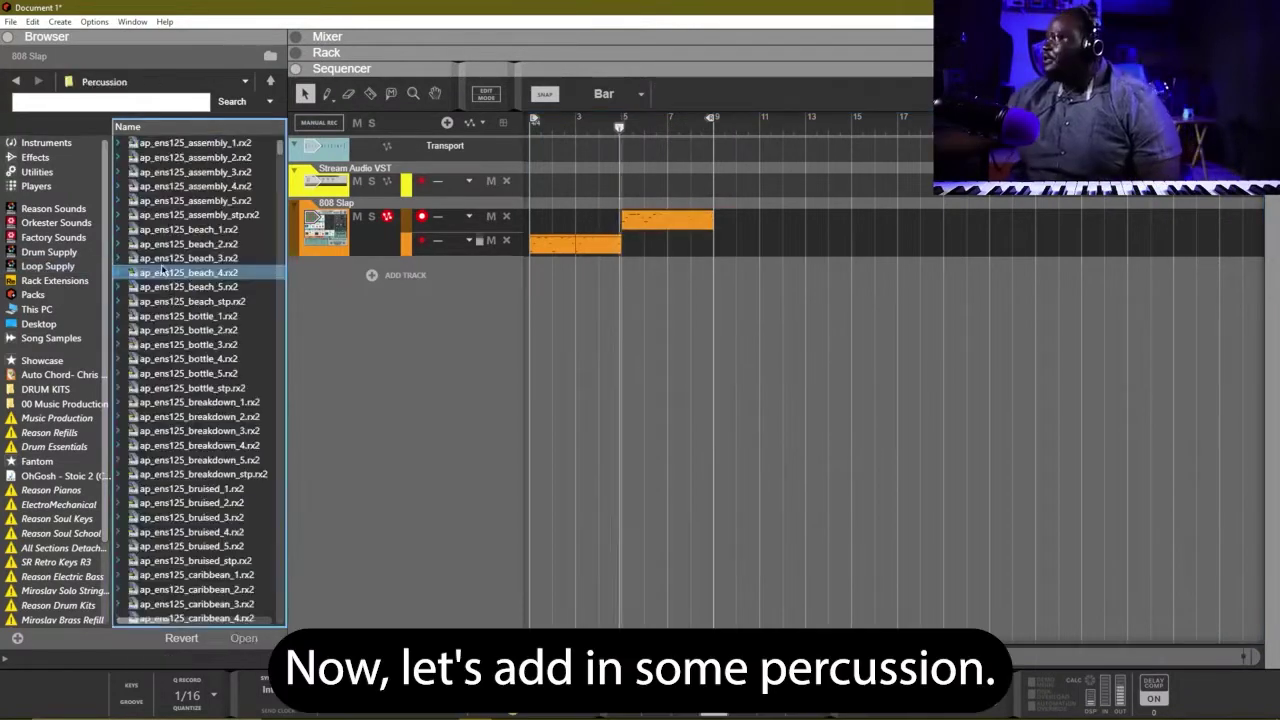
Step: Load the percussion loop ap_ens125_beach_stp.rx2 onto a new track
key("Down")
key("Down")
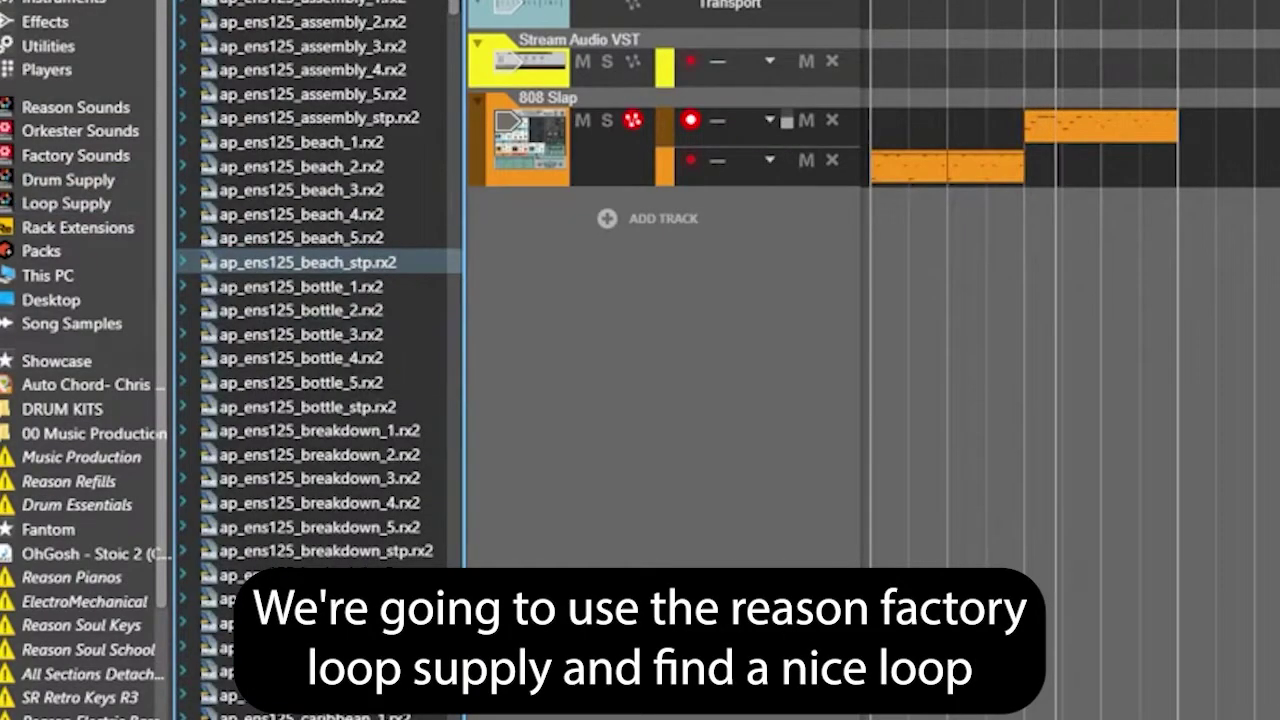
key("Return")
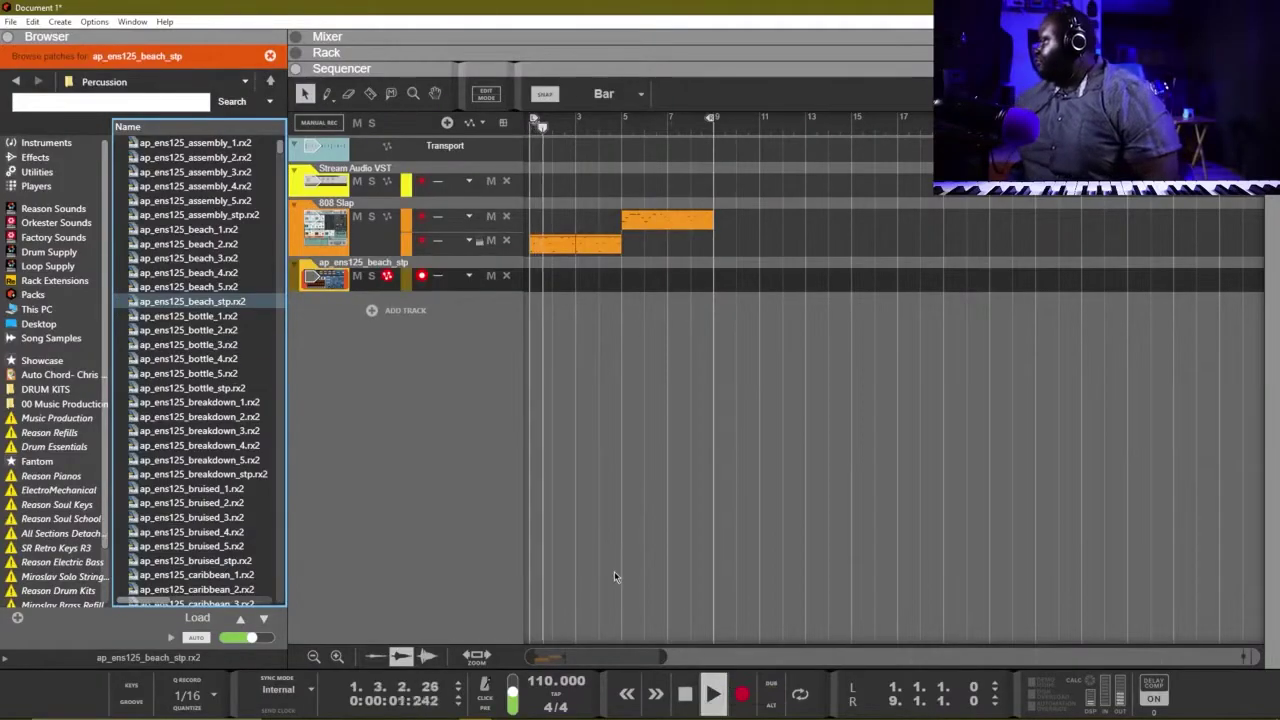
Step: Lower the ap_ens125_beach_stp channel's mixer level to -7.81 dB and return to the sequencer
key("F5")
scroll(814, 547, "down", 5)
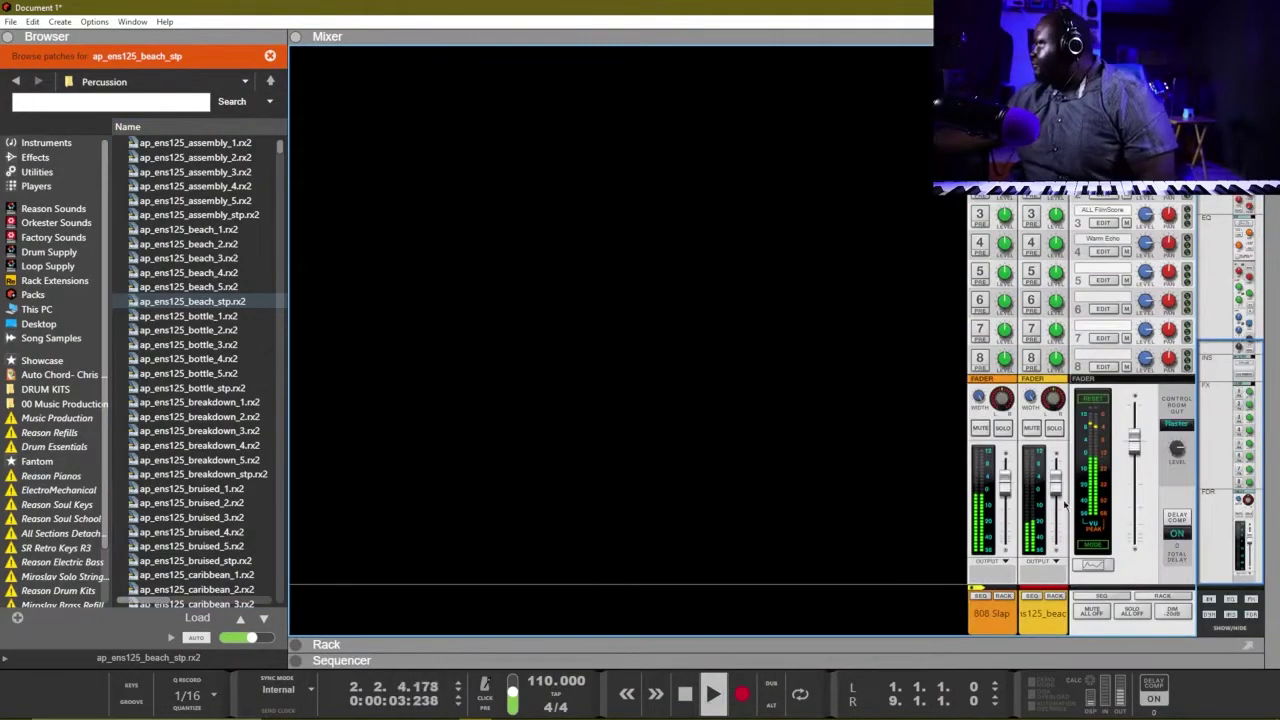
left_click_drag(1053, 490, 1055, 510)
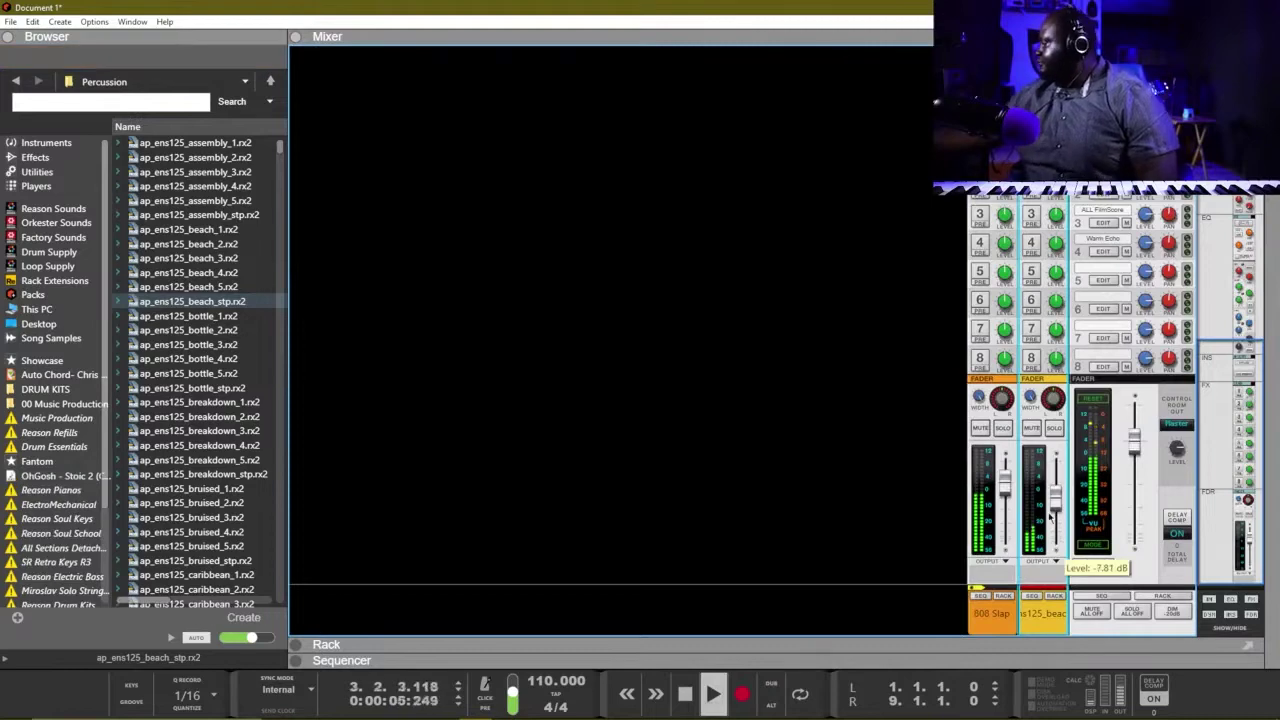
key("F7")
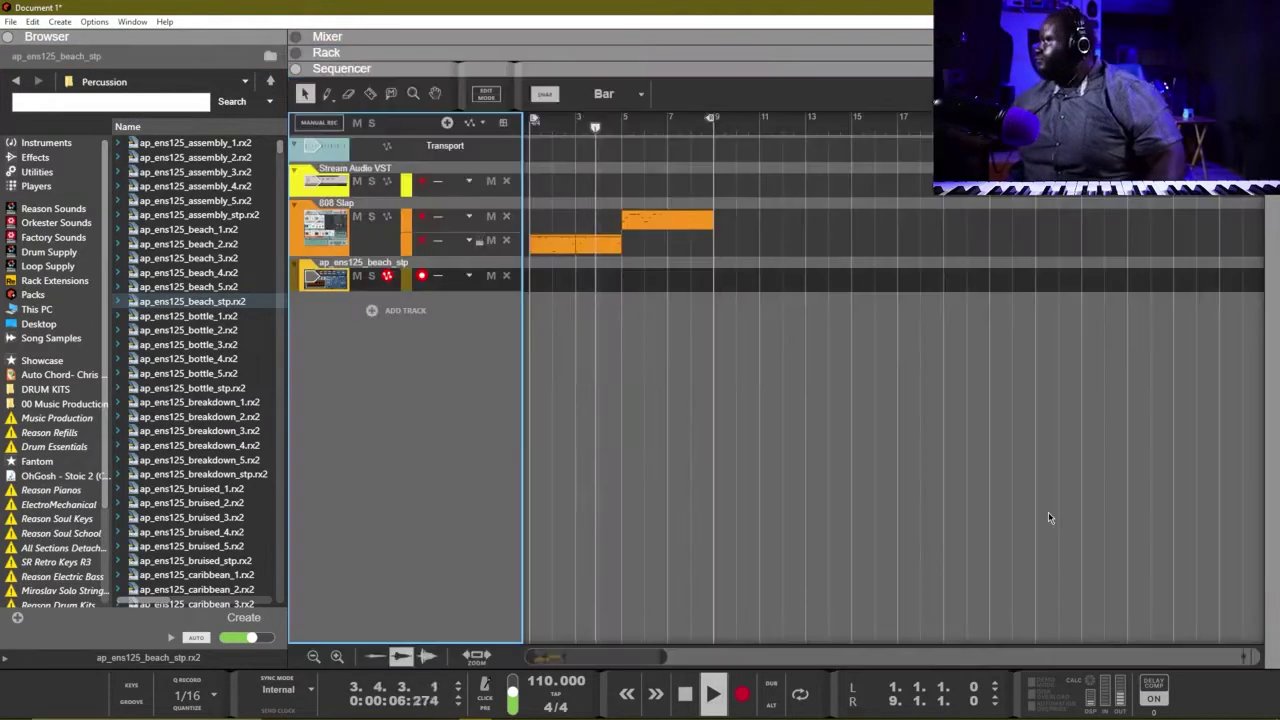
Step: Add a Mini V3 instrument track below the percussion loop and slightly lower its mixer level
right_click(416, 322)
mouse_move(448, 340)
left_click(572, 364)
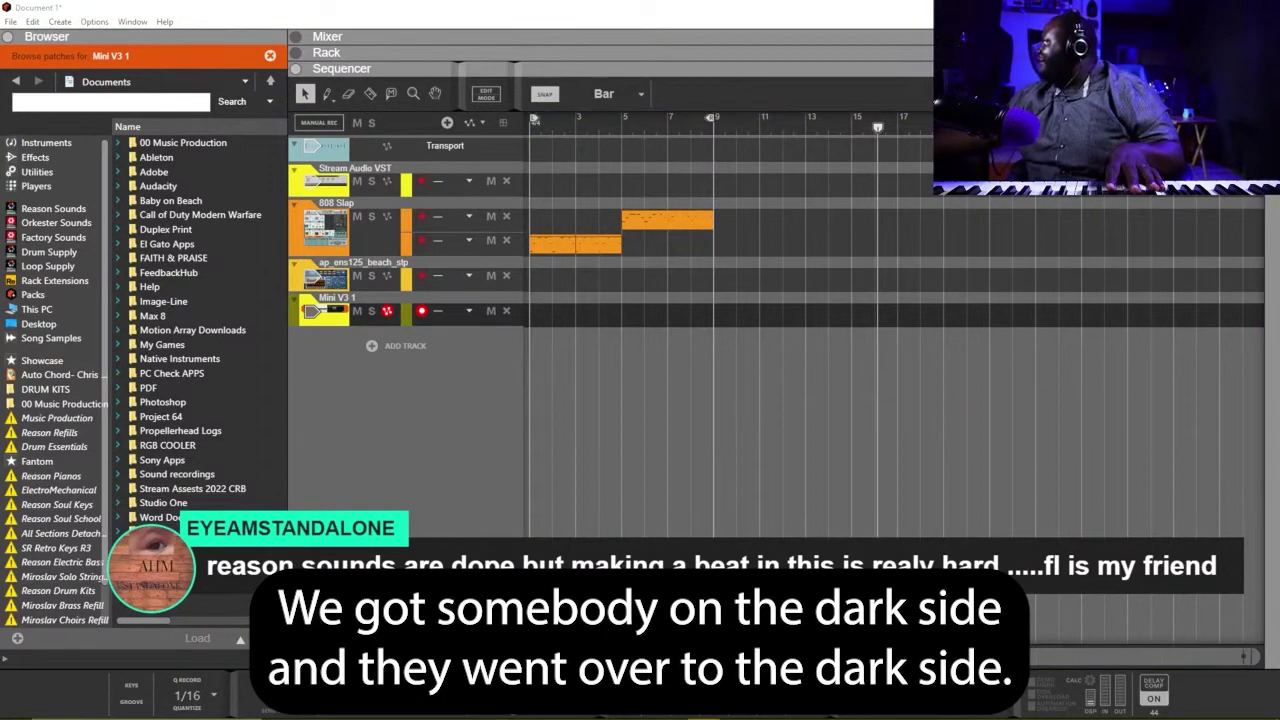
mouse_move(1279, 200)
left_mouse_down()
mouse_move(1103, 157)
mouse_move(1279, 187)
mouse_move(1279, 200)
left_mouse_up()
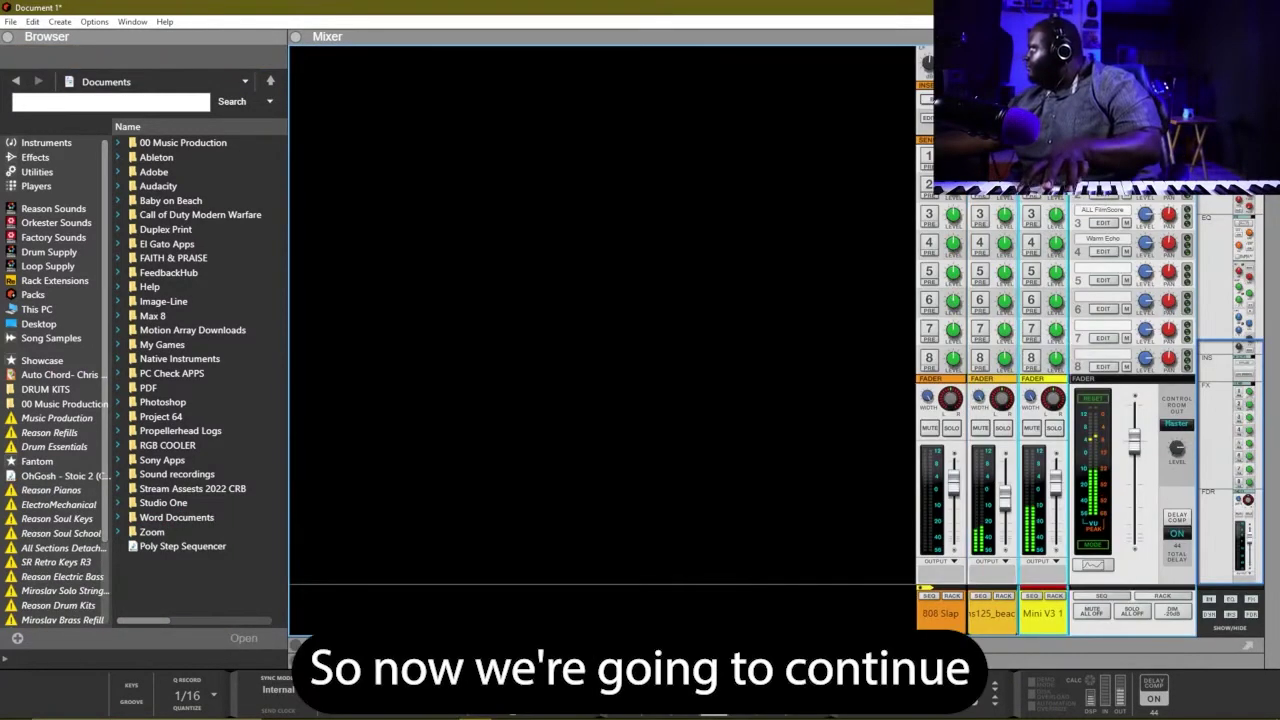
left_click_drag(1060, 488, 1061, 498)
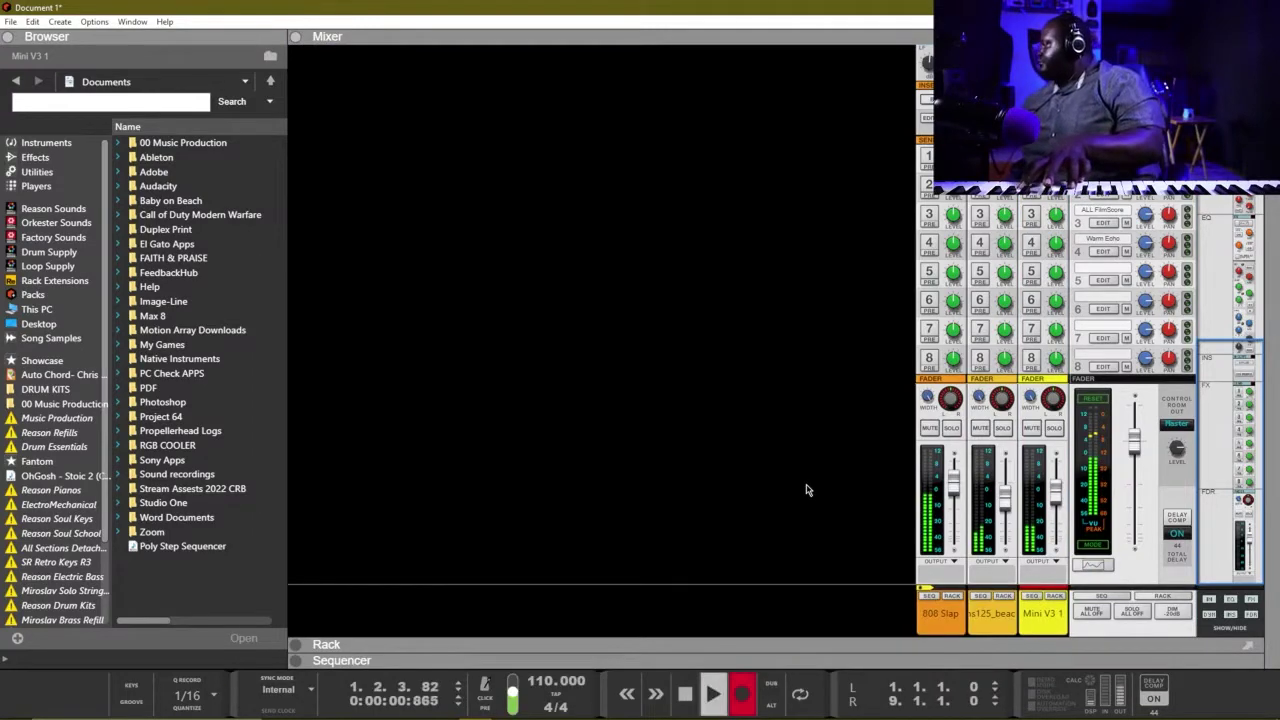
Step: Record an eight-bar chord part on the Mini V3 track from bar 1, turn on looping and stop the transport
key("F7")
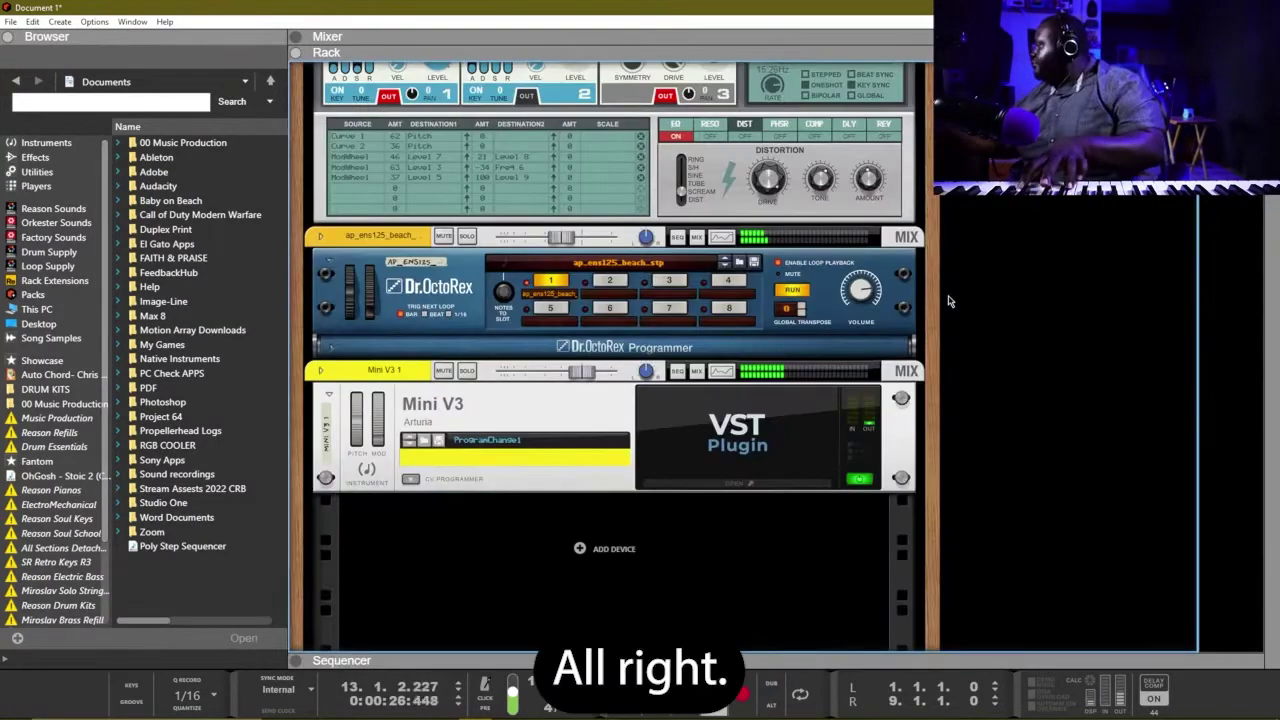
key("F5")
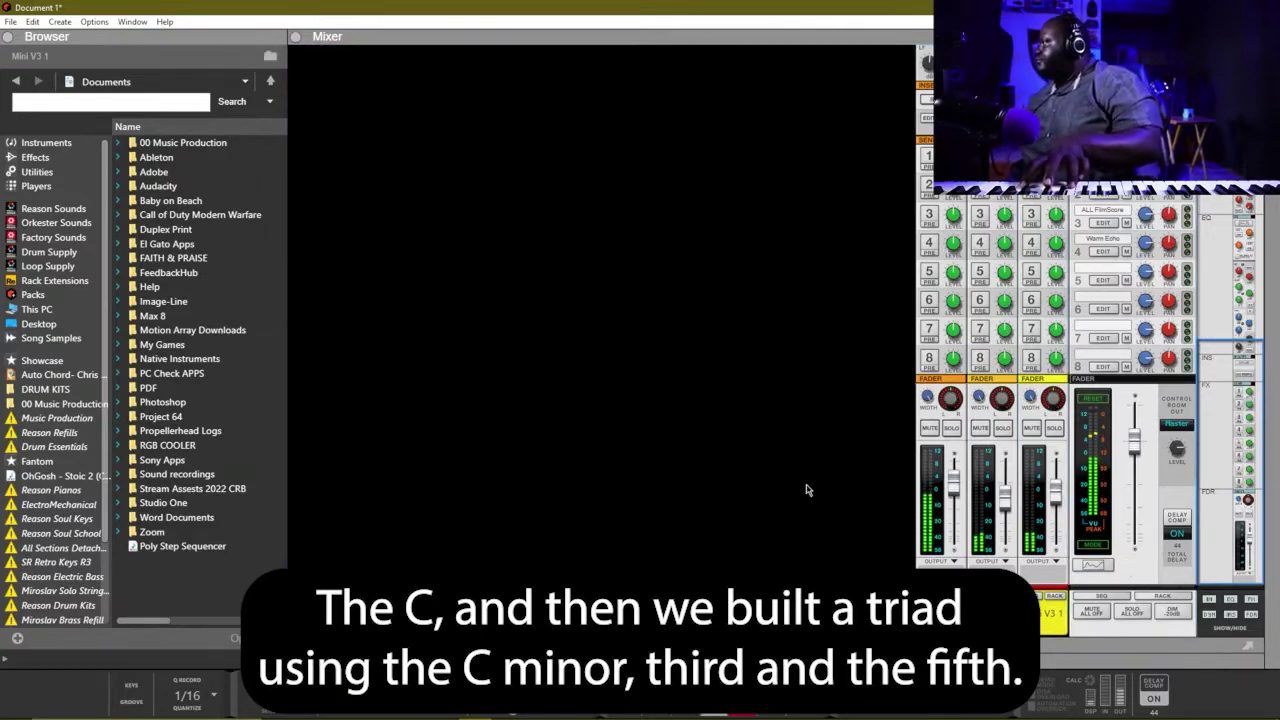
key("F7")
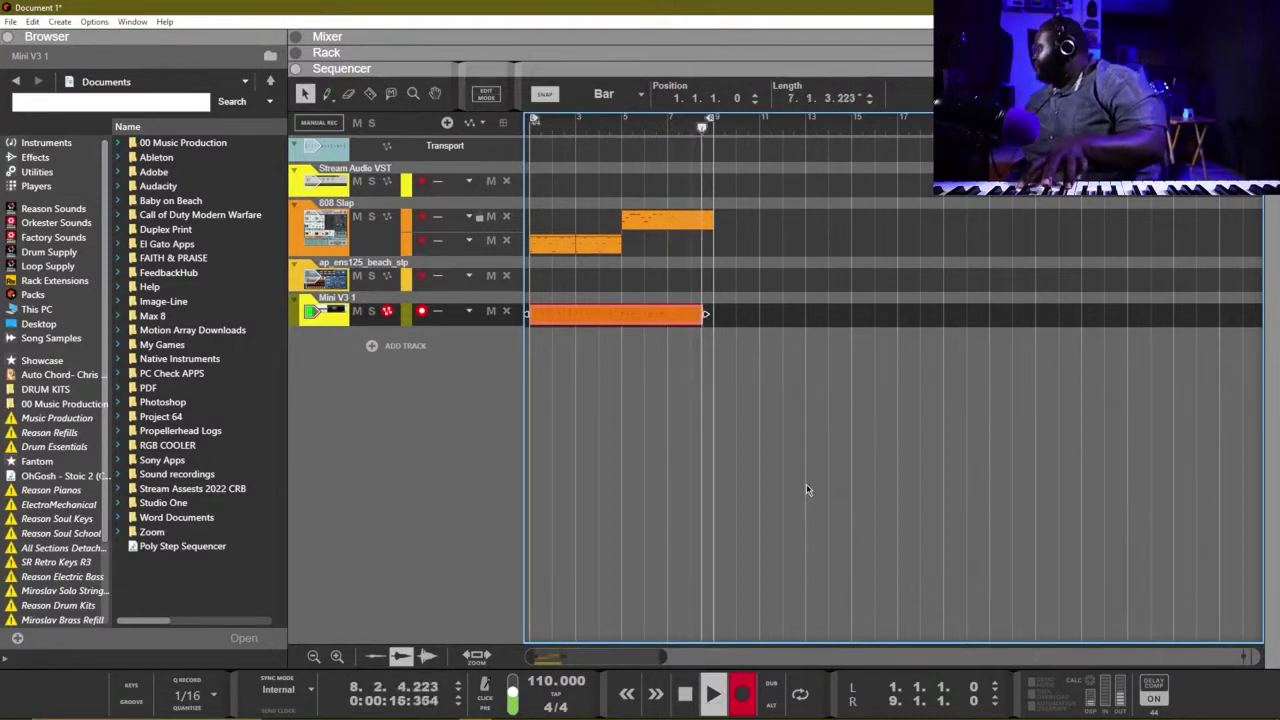
key("l")
key("space")
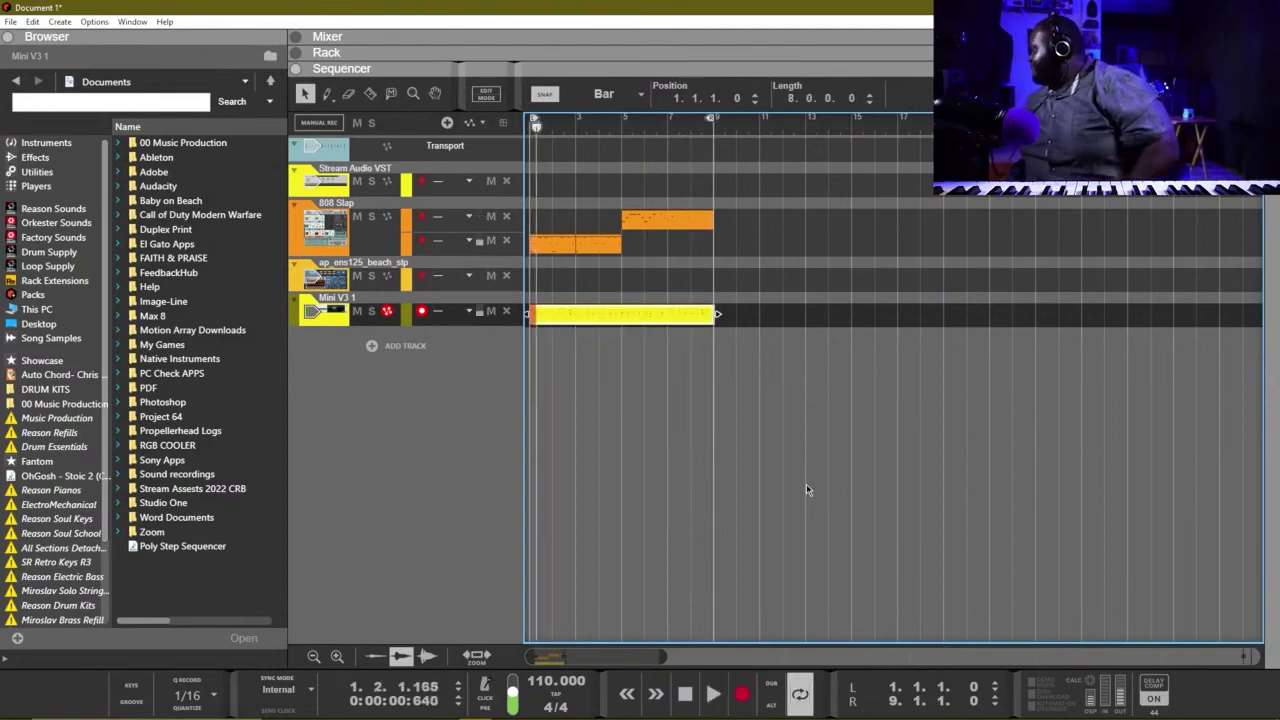
key("KP_0")
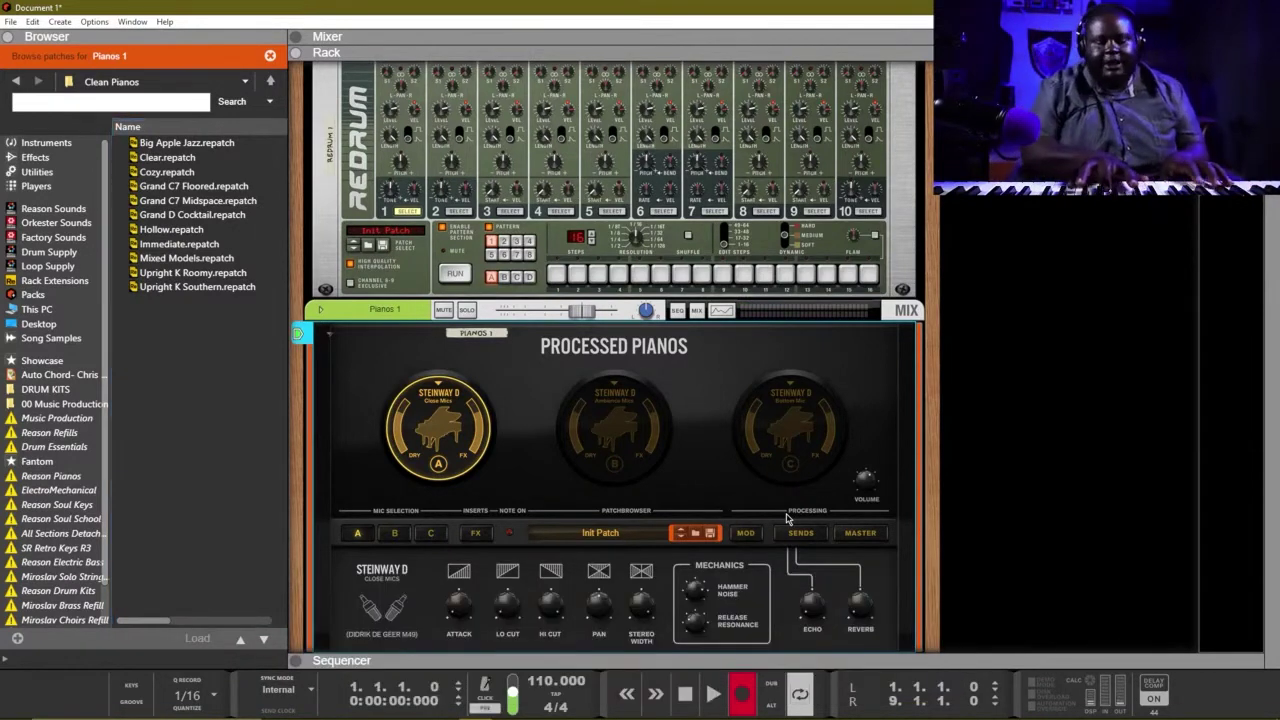
Step: Play the loop and add another Algoritm FM Synthesizer below the Processed Pianos device
key("space")
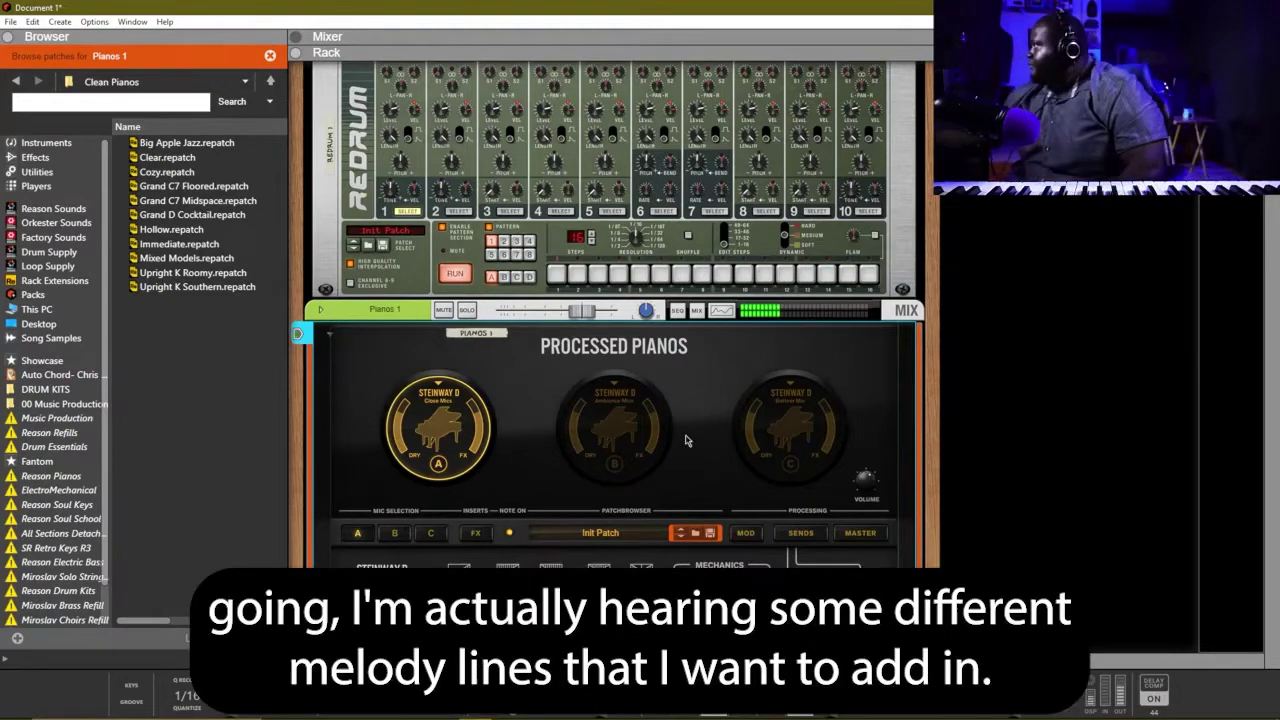
scroll(567, 415, "down", 3)
right_click(587, 550)
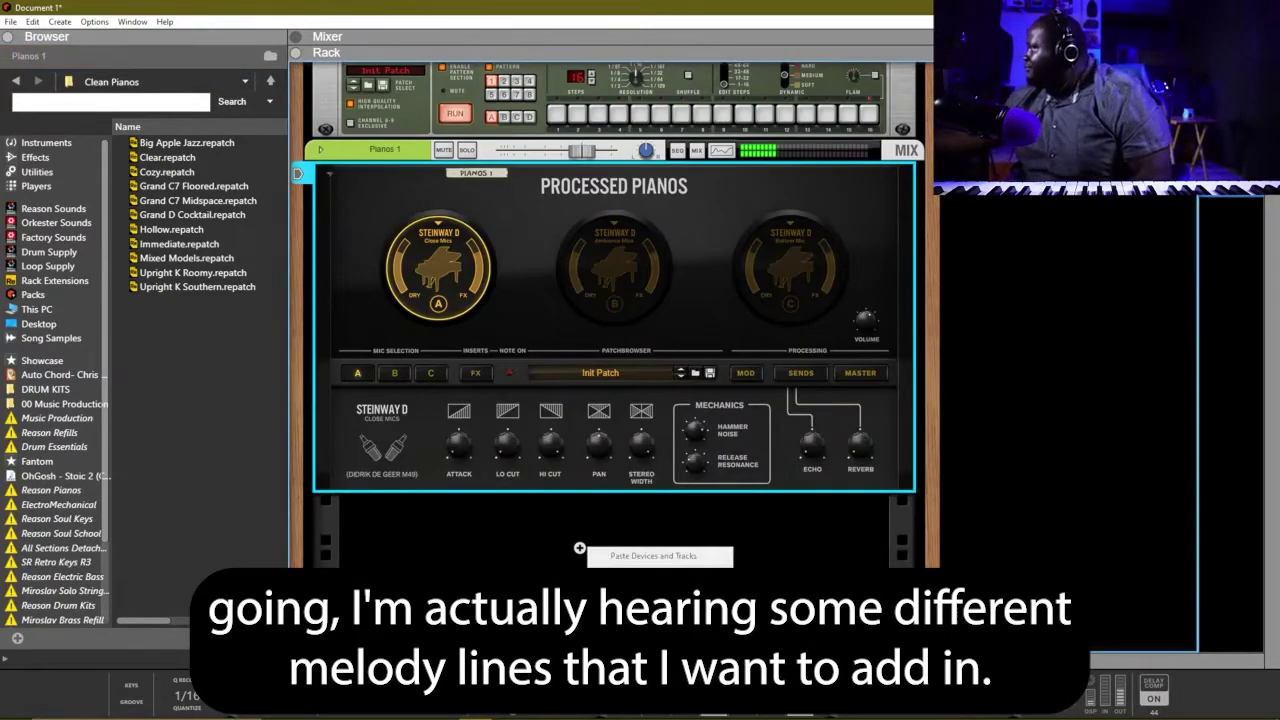
mouse_move(650, 580)
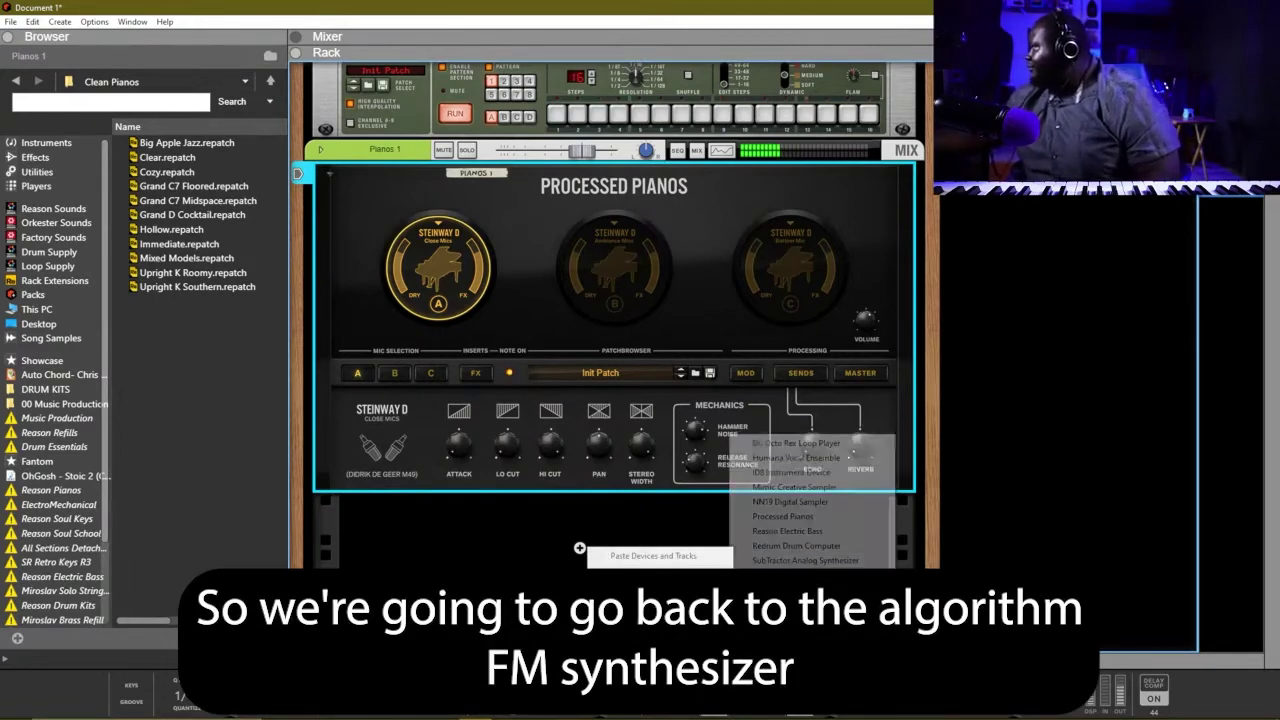
mouse_move(807, 582)
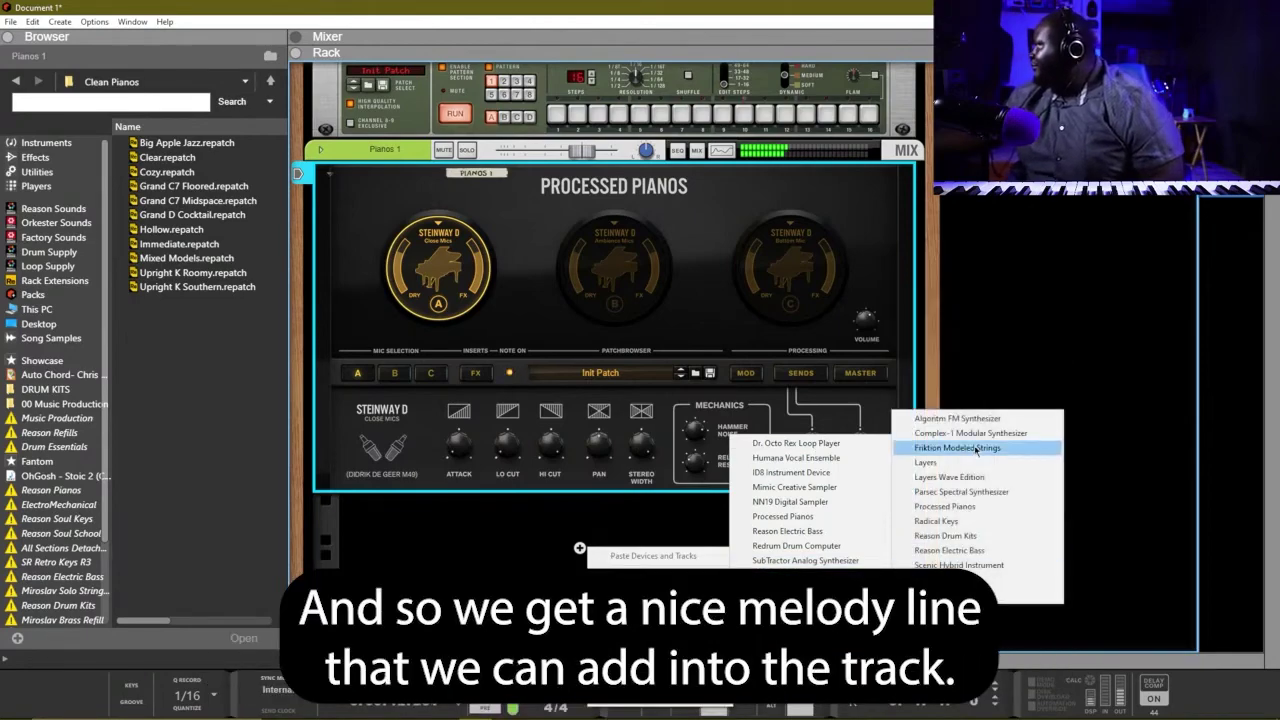
left_click(957, 418)
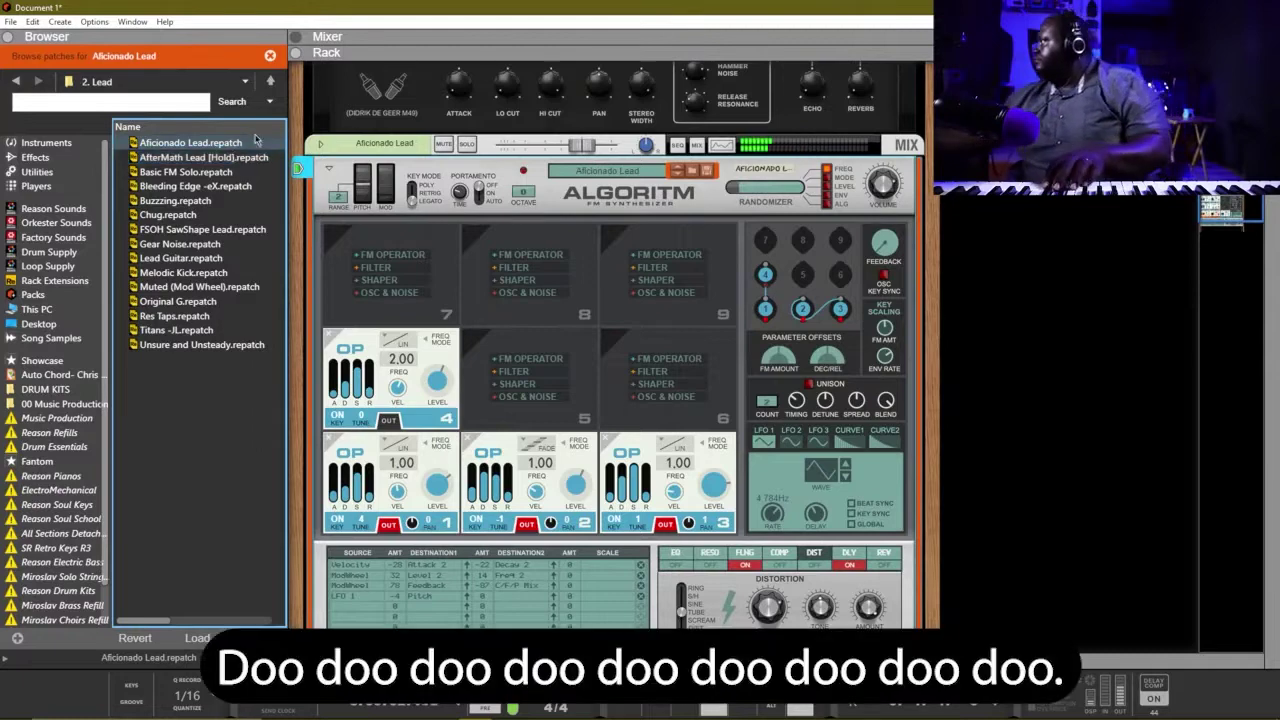
Step: Switch the new Algoritm's patch from Aficionado Lead to Basic FM Solo and lower its channel level
left_click(566, 145)
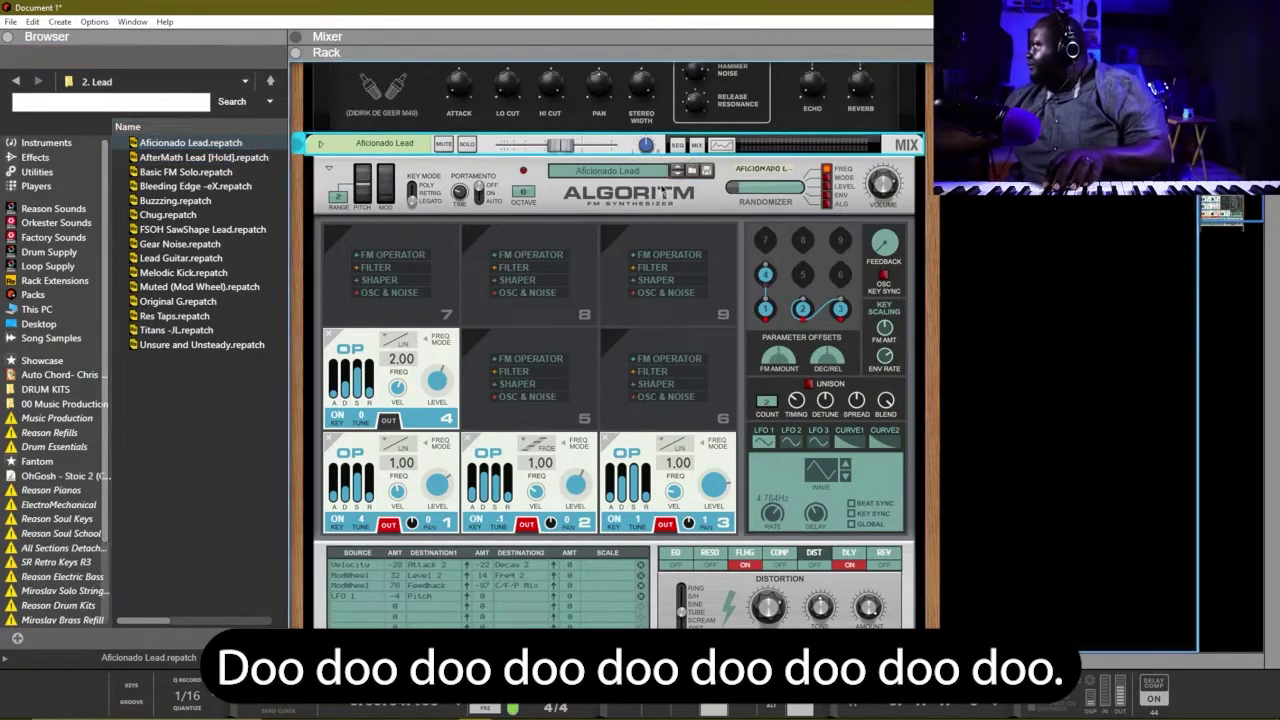
left_click(677, 174)
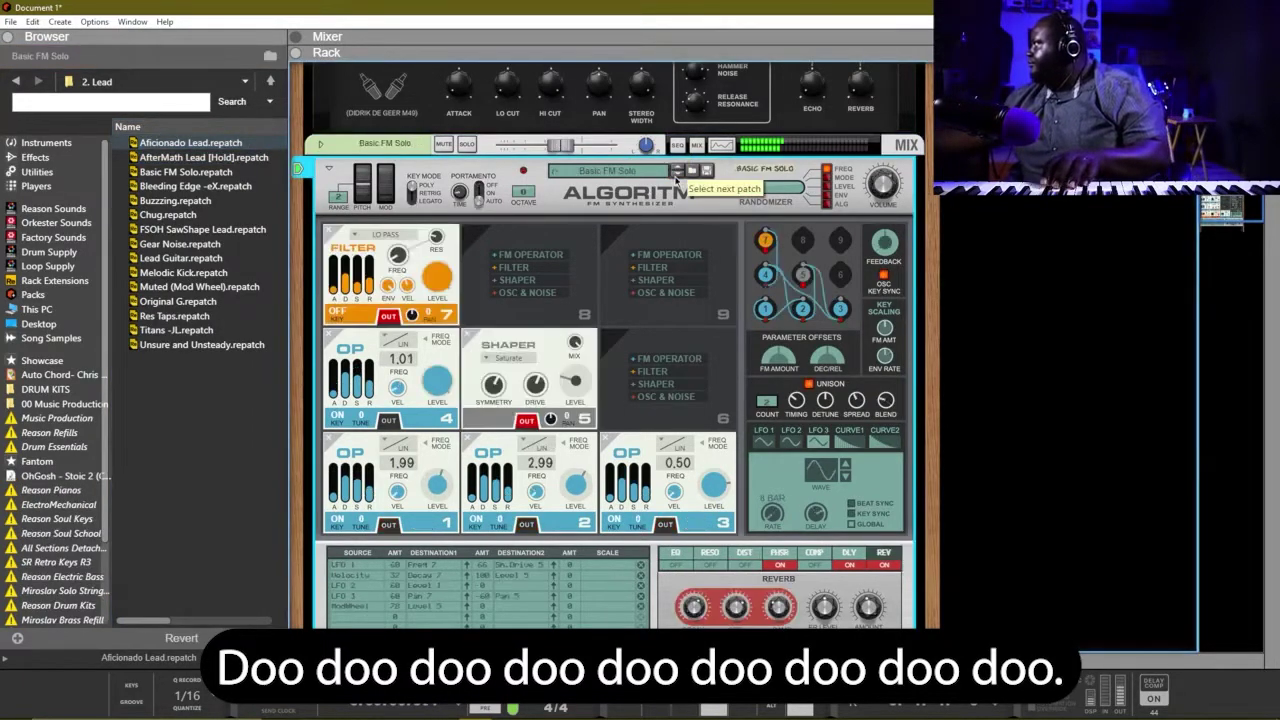
left_click(677, 174)
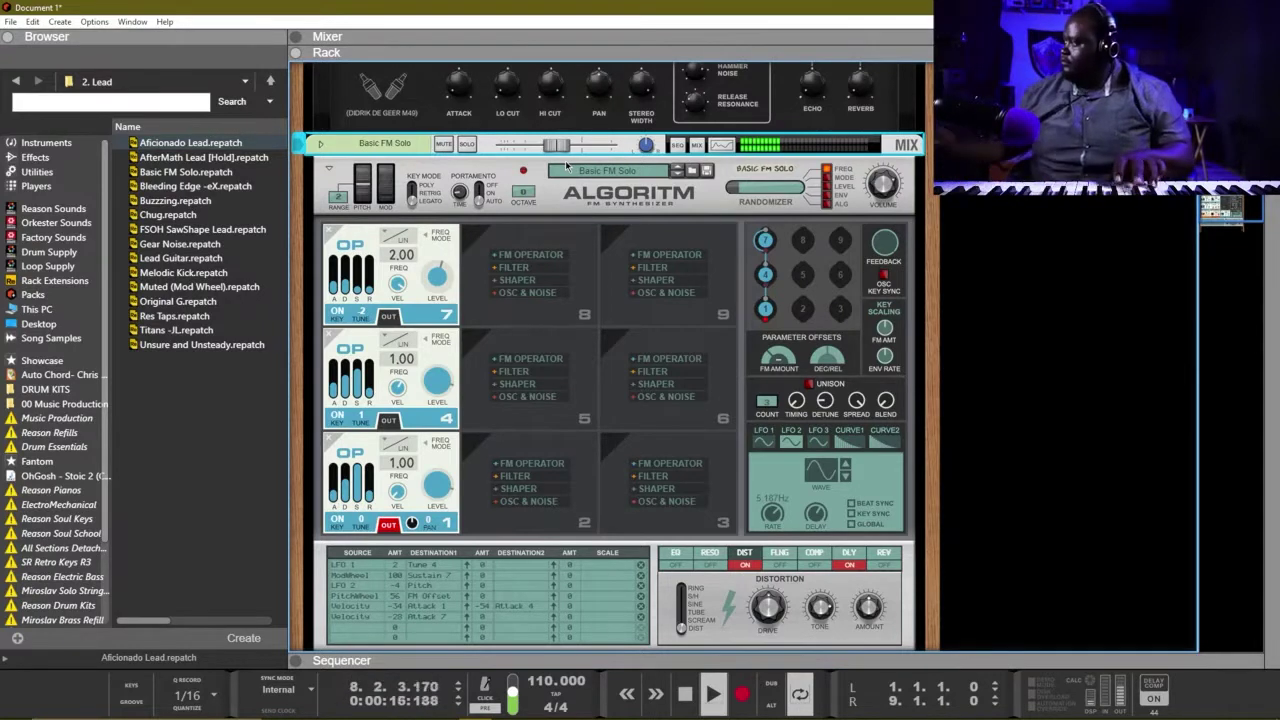
left_click_drag(562, 149, 557, 154)
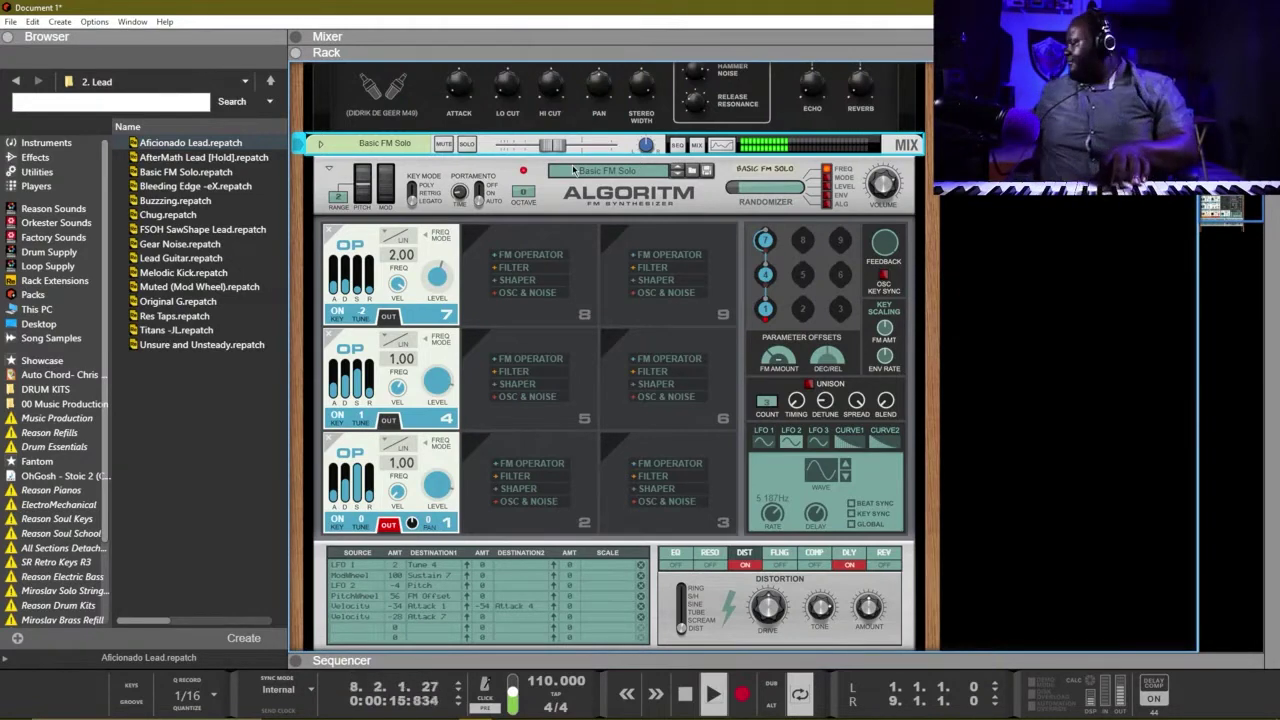
key("space")
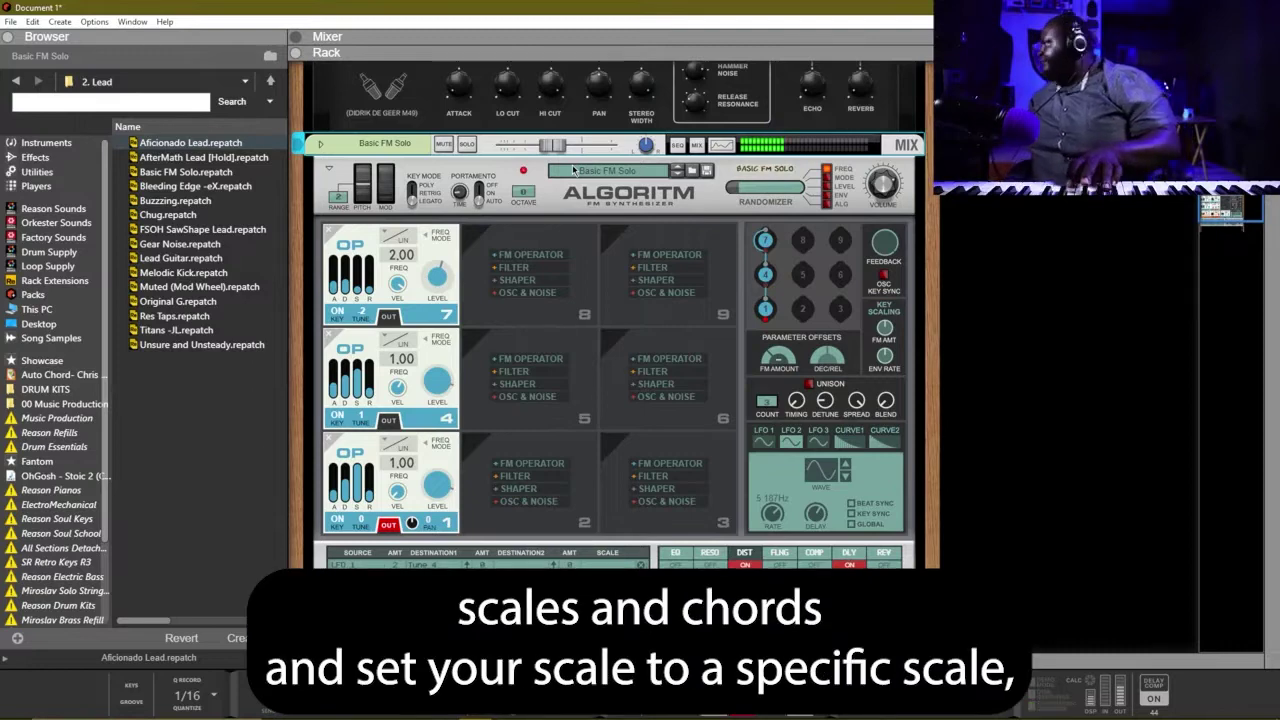
Step: Delete the recorded clip on the Basic FM Solo track and record a new take from bar 1
key("F7")
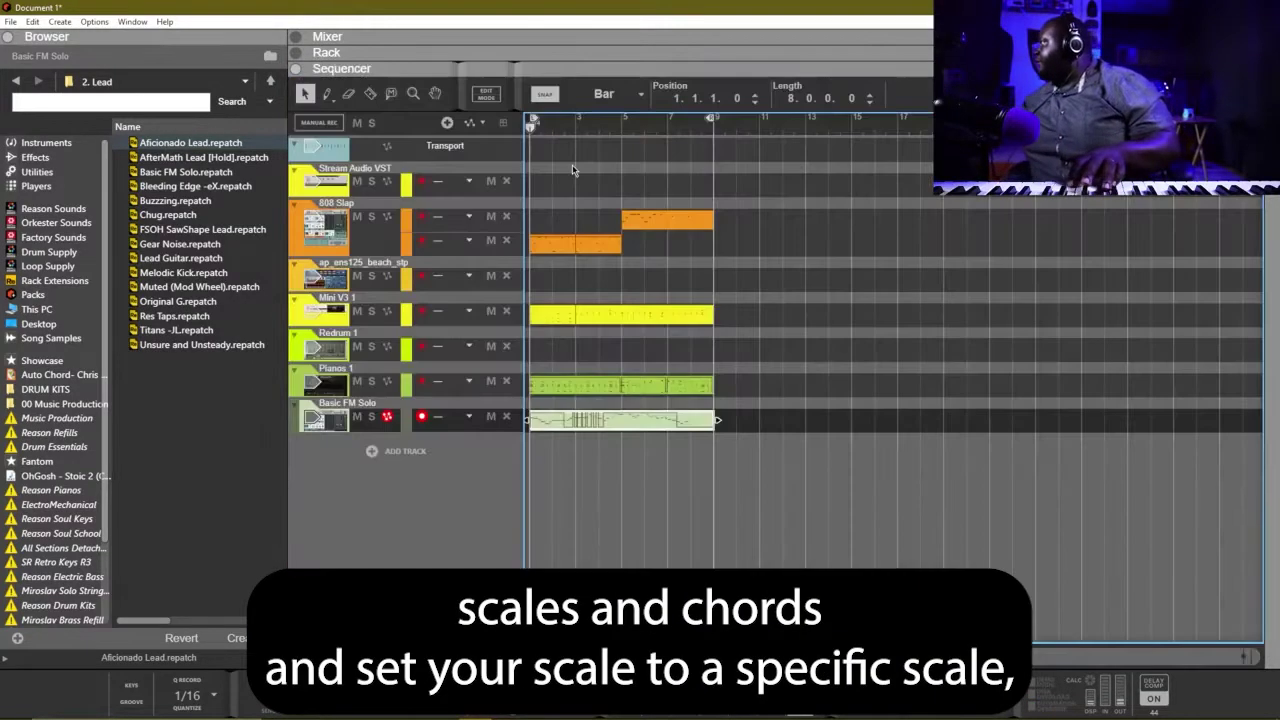
key("Delete")
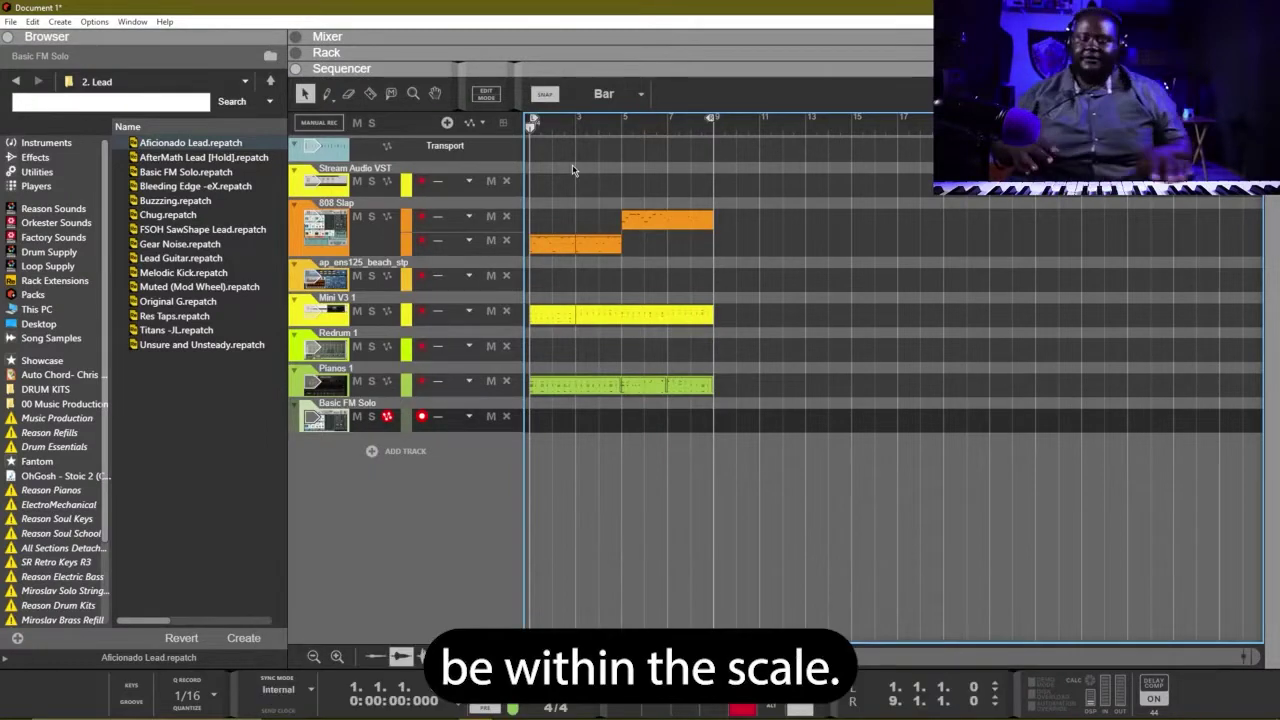
key("ctrl+Return")
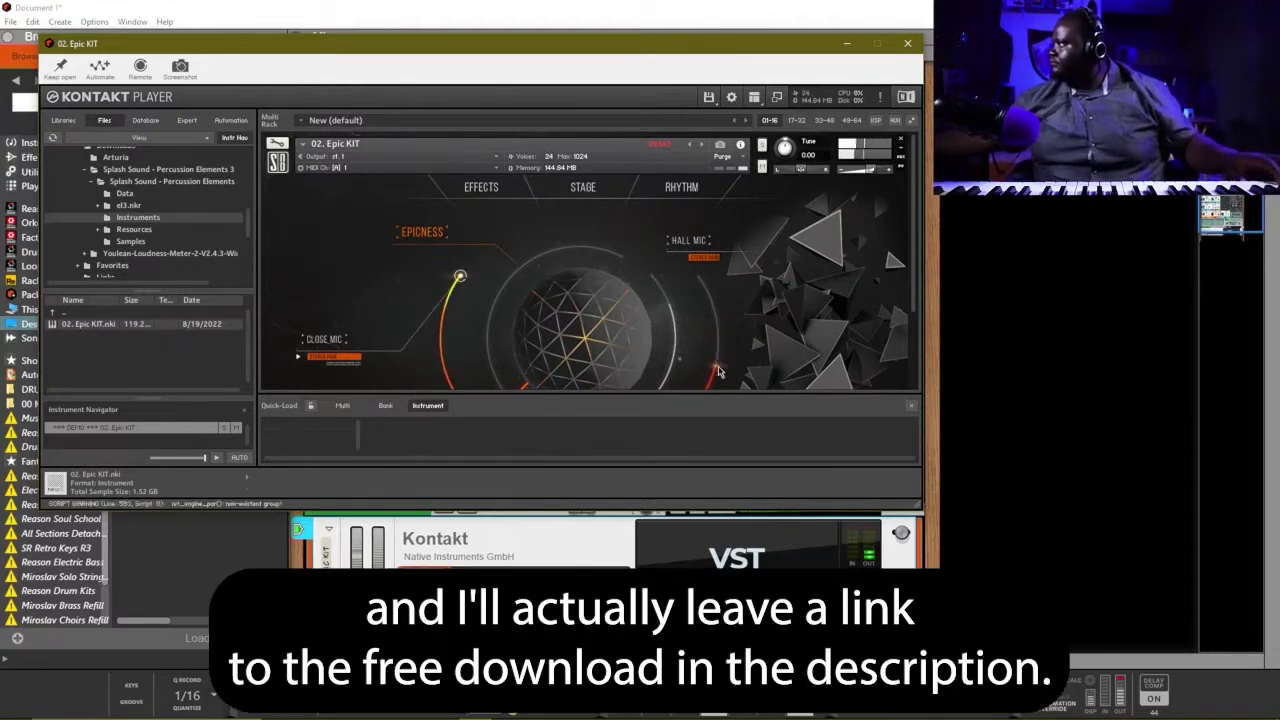
Step: Close the Kontakt window and slightly lower the 02. Epic KIT channel level
left_click(898, 50)
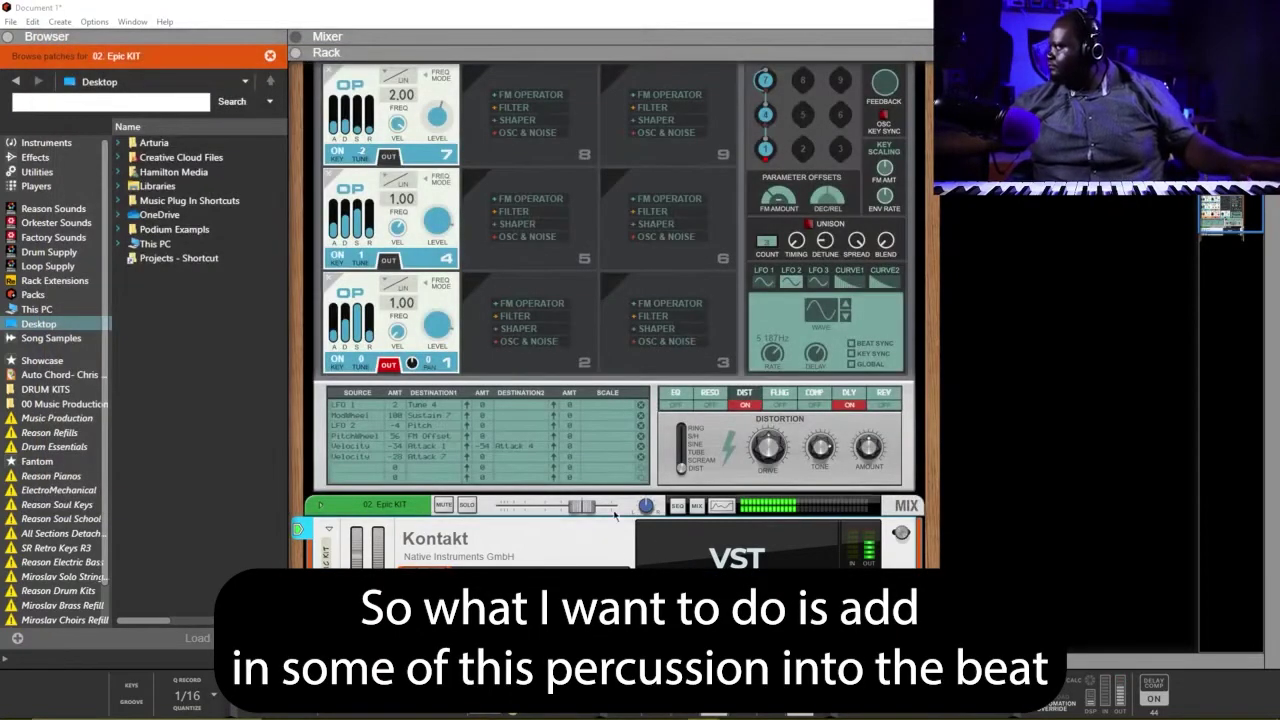
left_click_drag(590, 509, 584, 509)
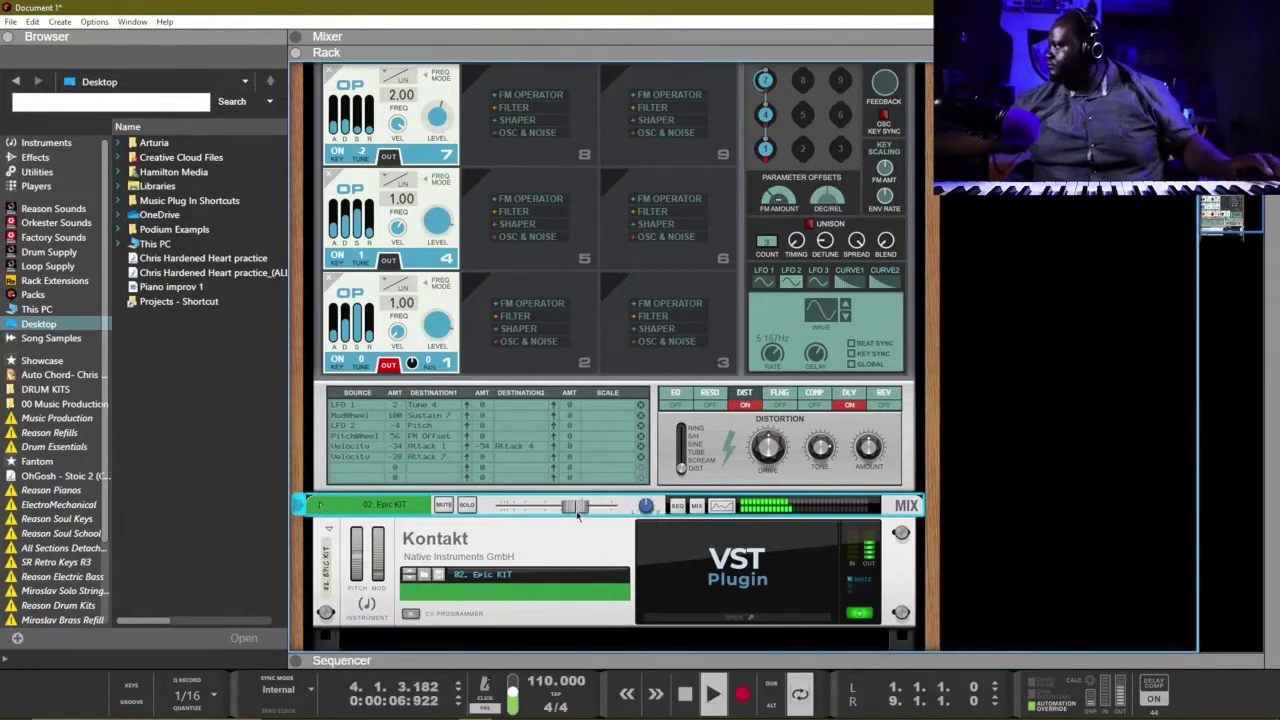
left_click_drag(584, 509, 573, 508)
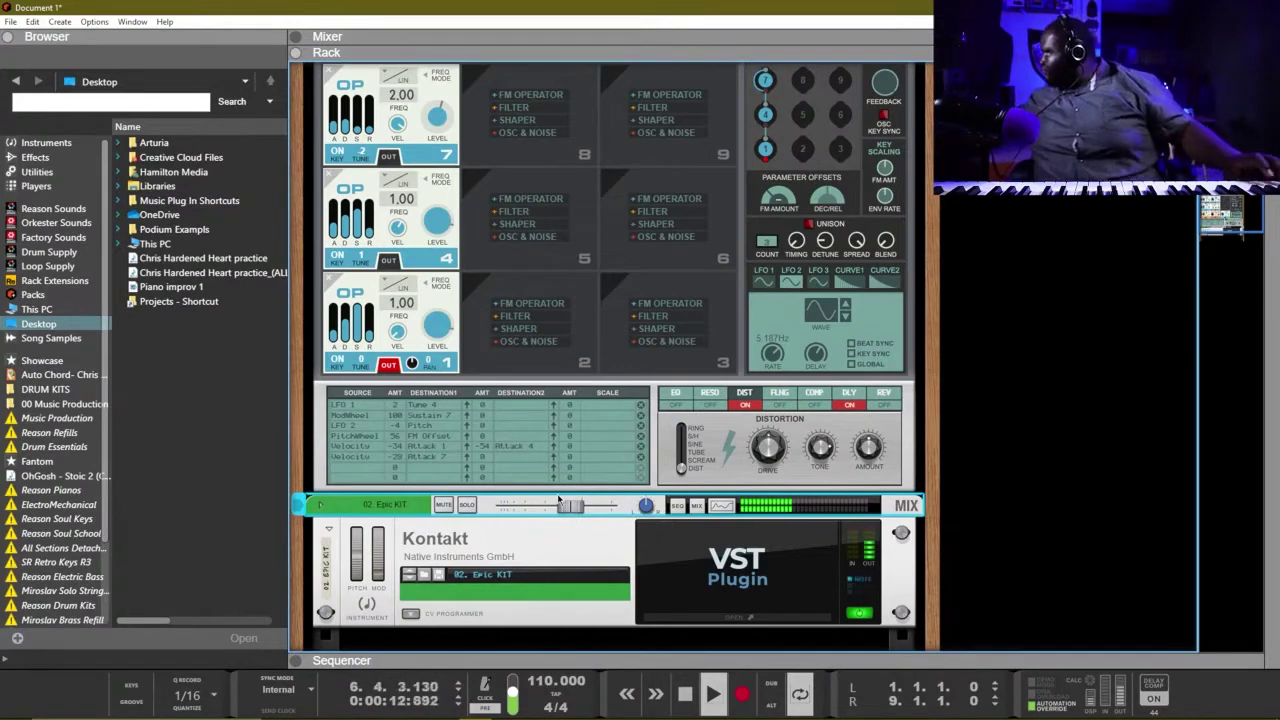
Step: Stop playback, return to the song start and record a percussion part with 02. Epic KIT
key("space")
key("shift+Return")
key("ctrl+Return")
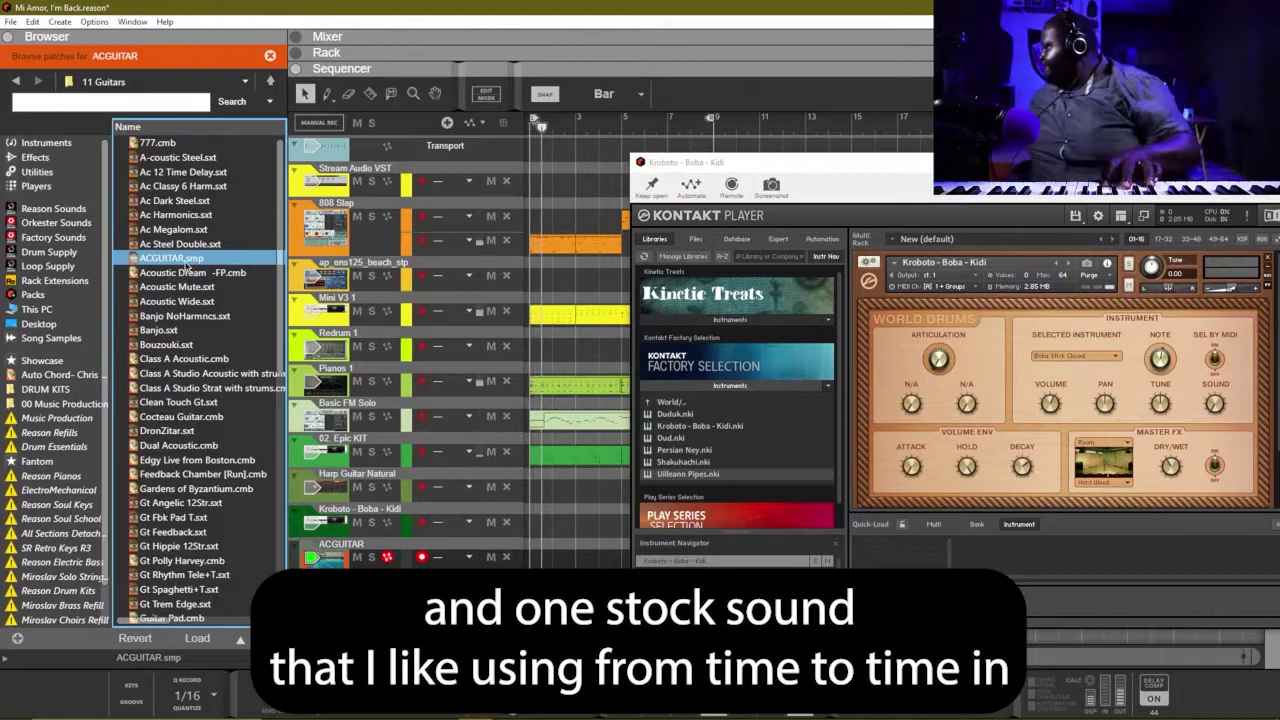
Step: Replace the ACGUITAR patch on the new guitar track with NYLONGTR.smp from the 11 Guitars folder
scroll(186, 265, "down", 10)
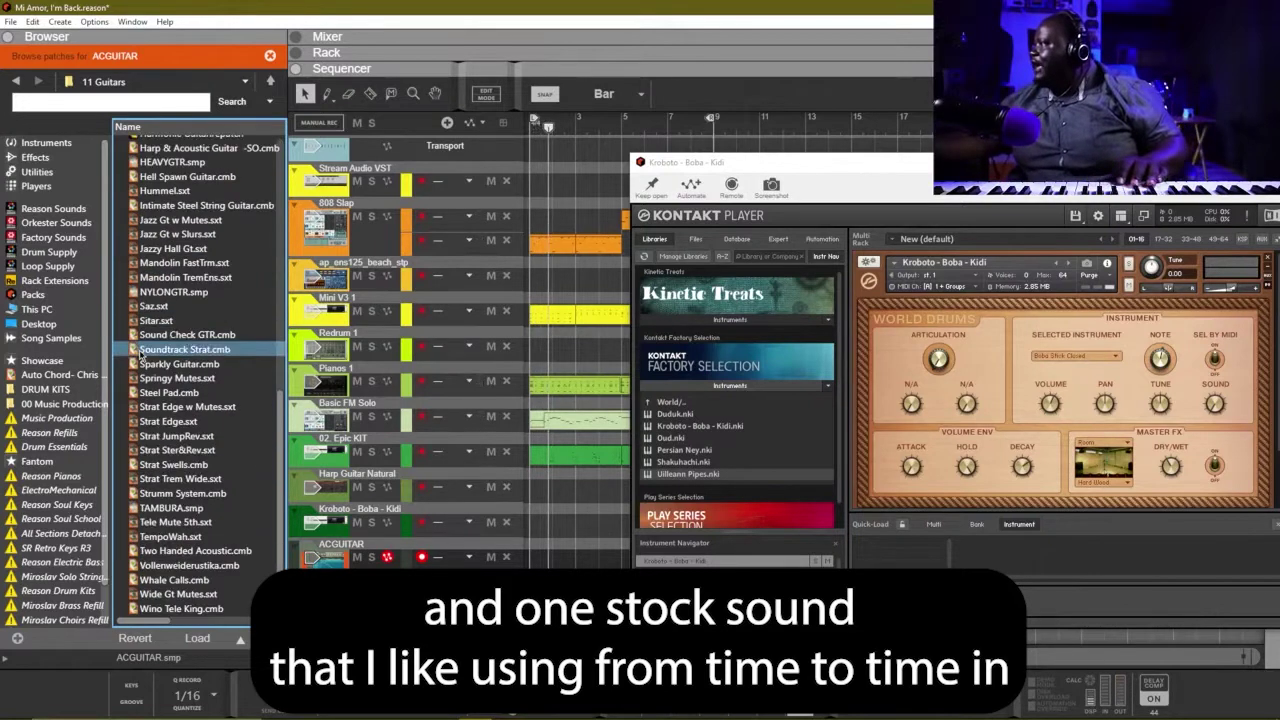
left_click(183, 292)
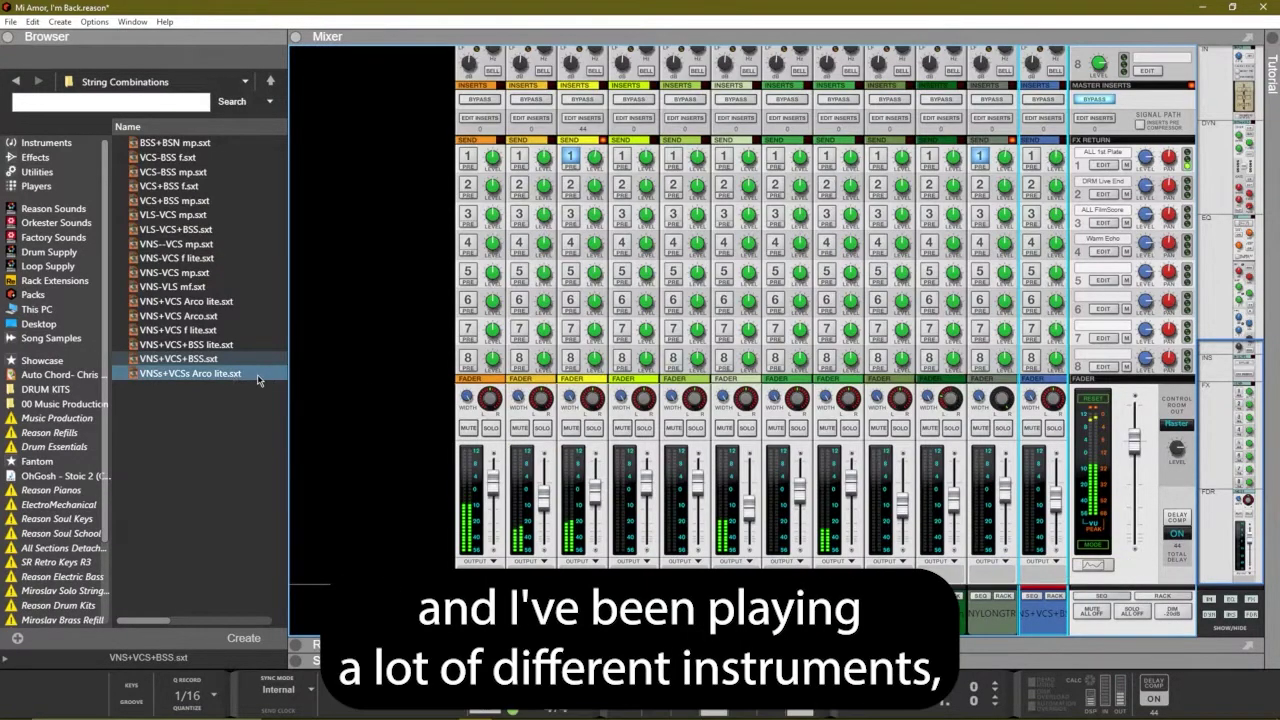
Step: Arm the Redrum 1 track in the sequencer for recording and show its drum machine in the rack
key("F7")
scroll(463, 550, "down", 2)
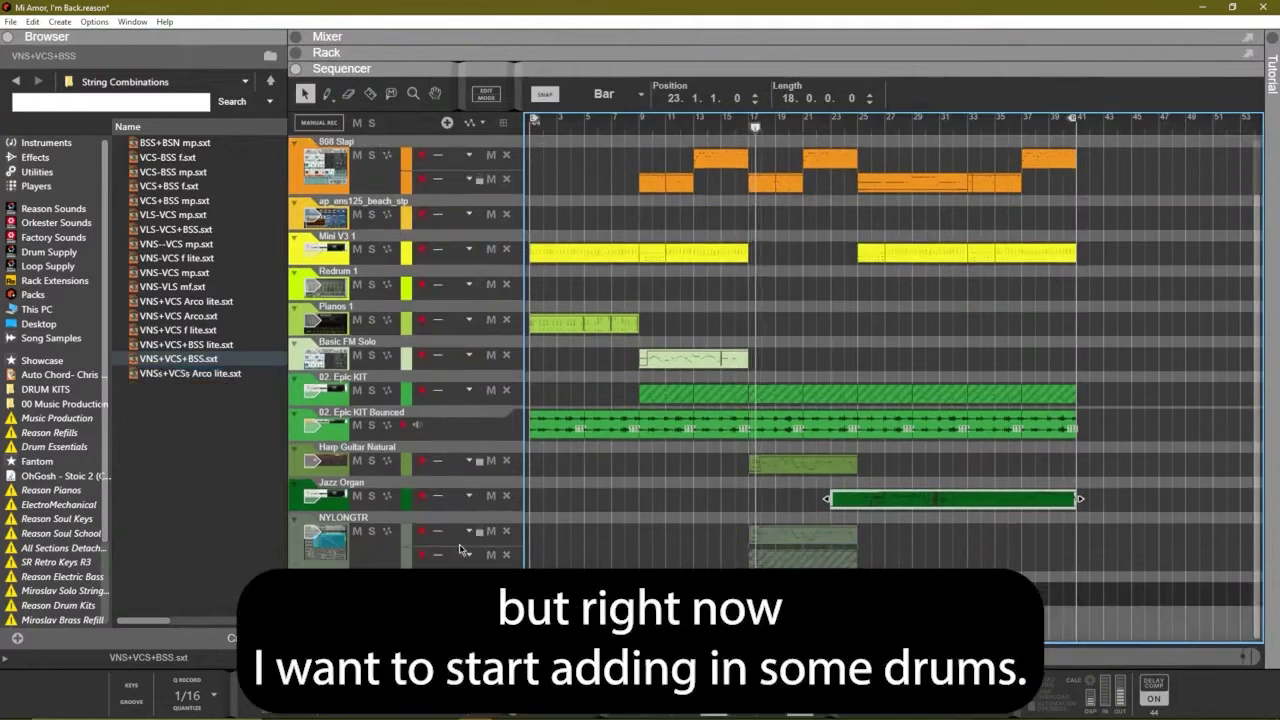
scroll(497, 350, "up", 2)
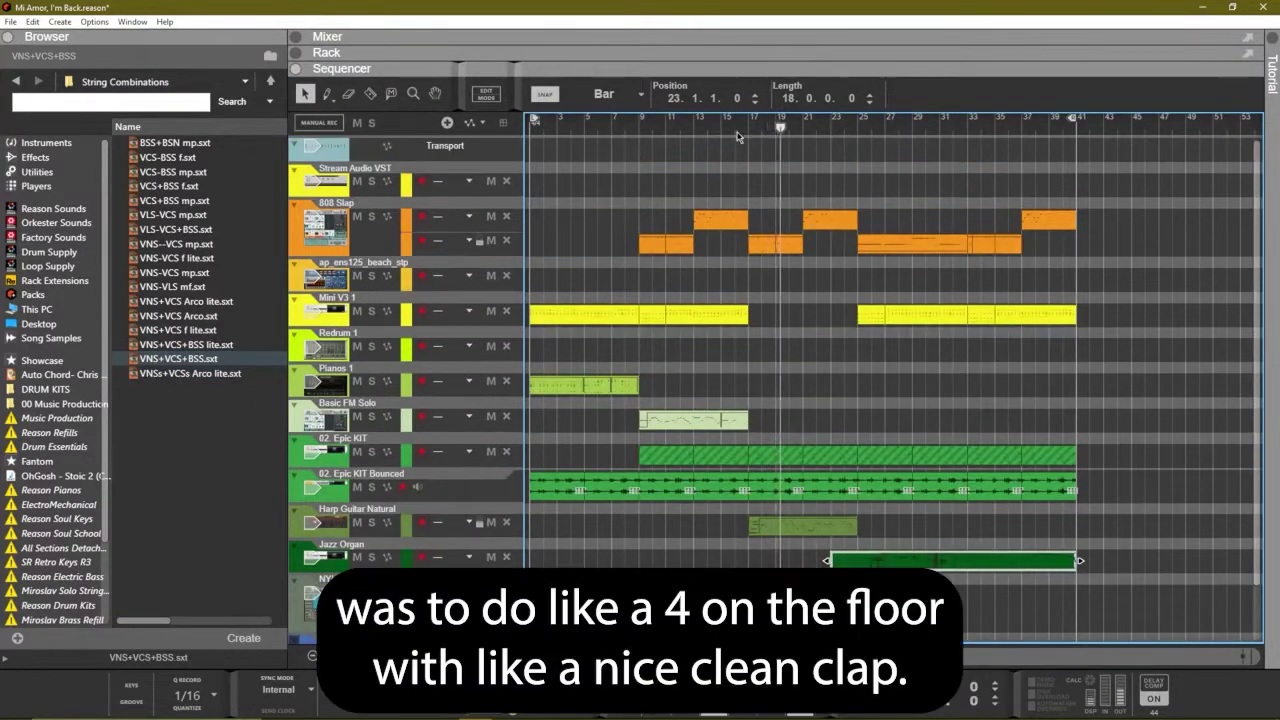
scroll(678, 448, "down", 2)
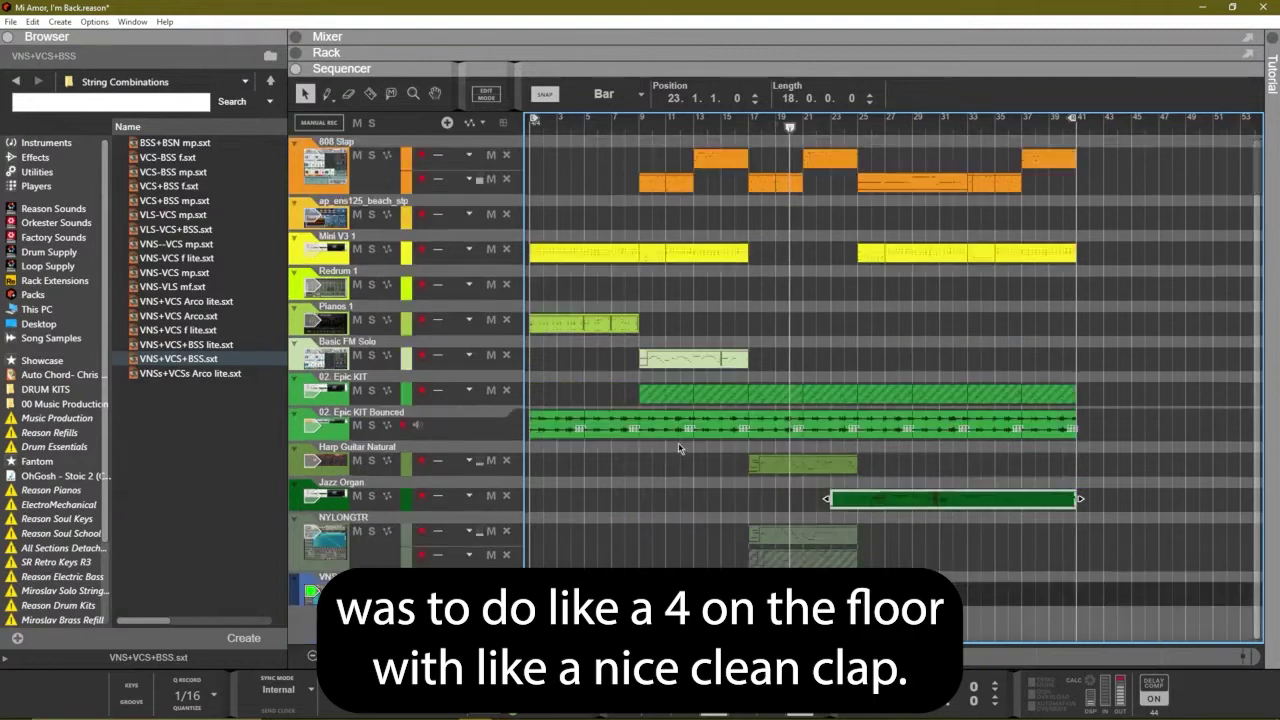
left_click(737, 504)
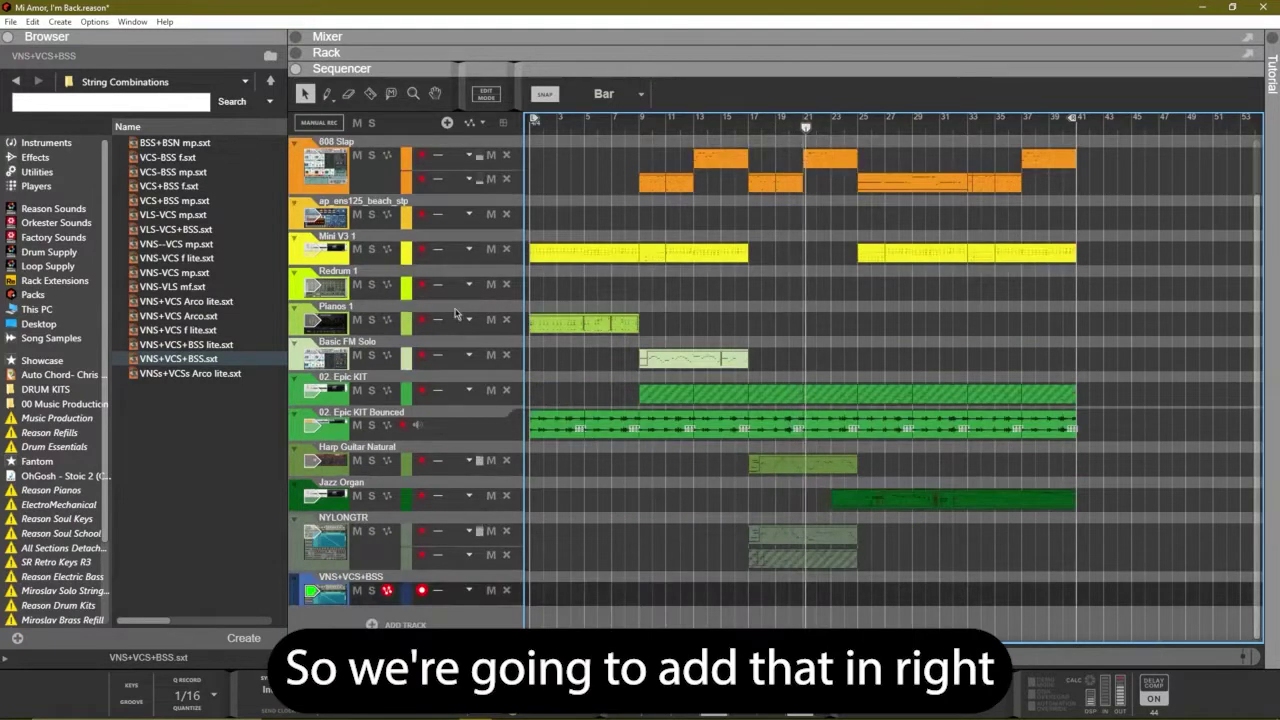
left_click(423, 288)
key("F6")
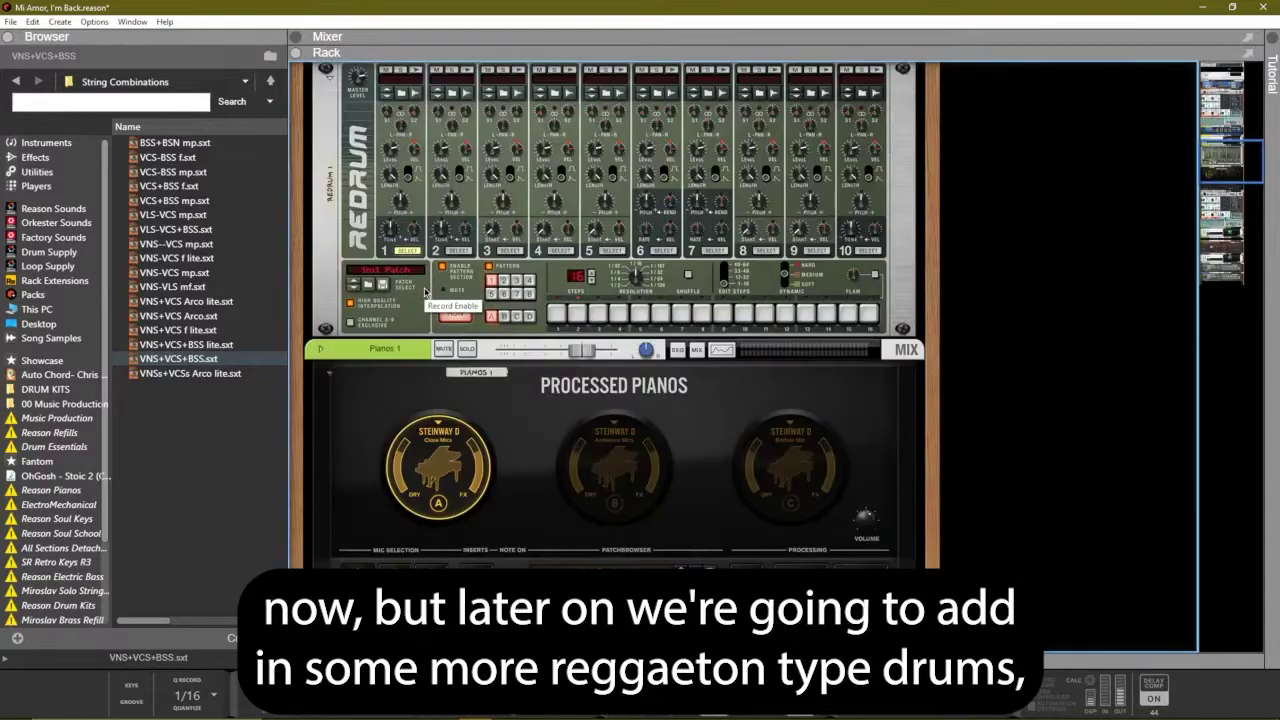
Step: Load OGEV2 Kick 4 from the Essentials drum kit into Redrum channel 1 and place kicks on steps 1, 5, 9 and 13
left_click(45, 389)
double_click(181, 200)
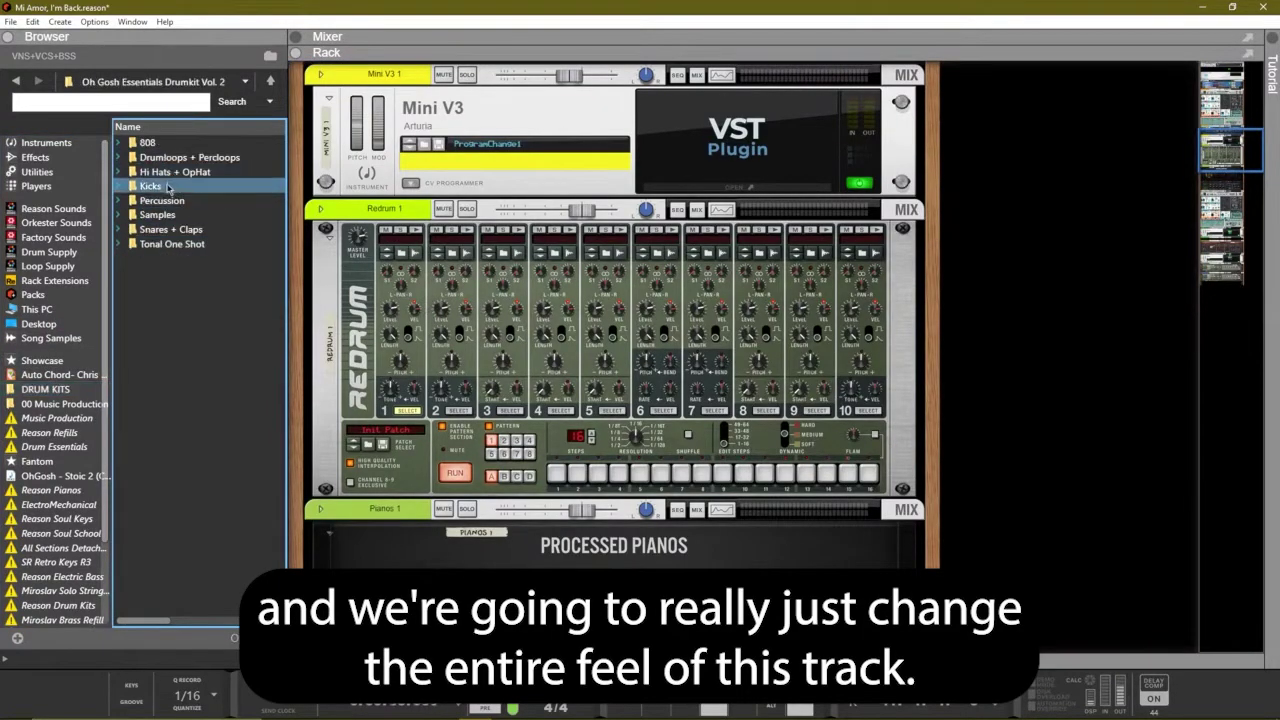
double_click(168, 187)
left_click(168, 187)
left_click_drag(183, 191, 410, 272)
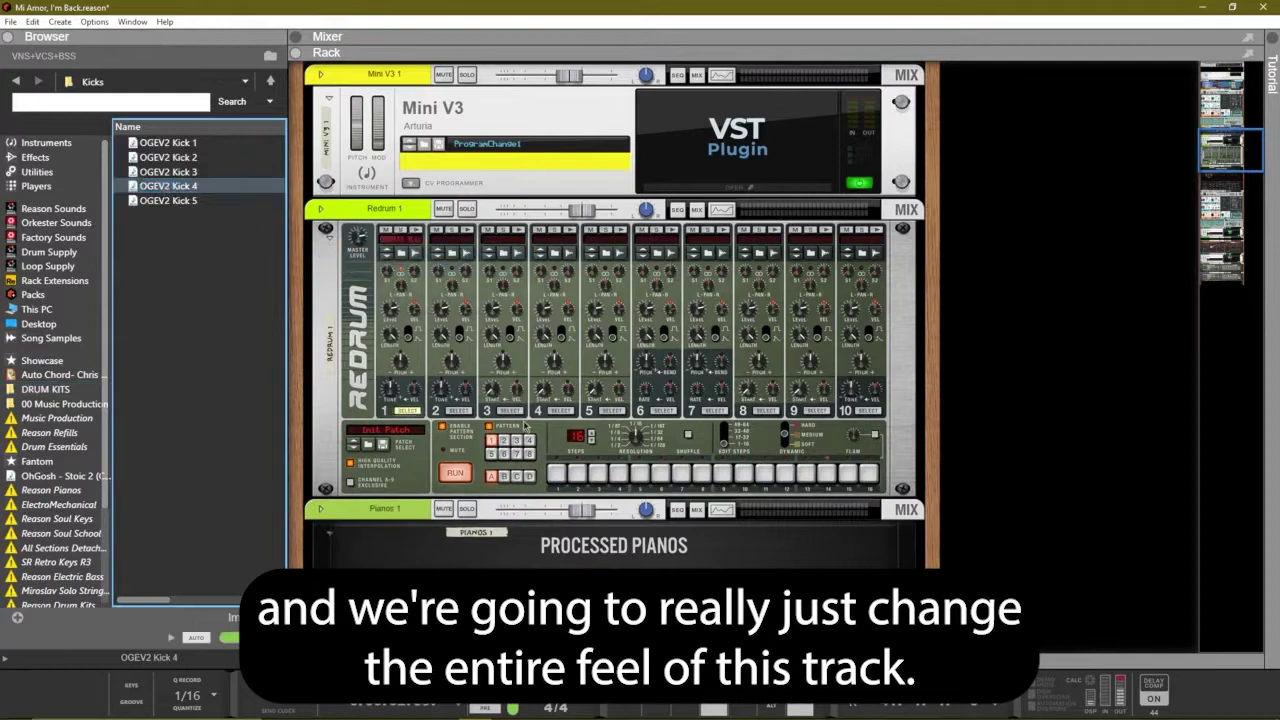
key("space")
left_click(557, 474)
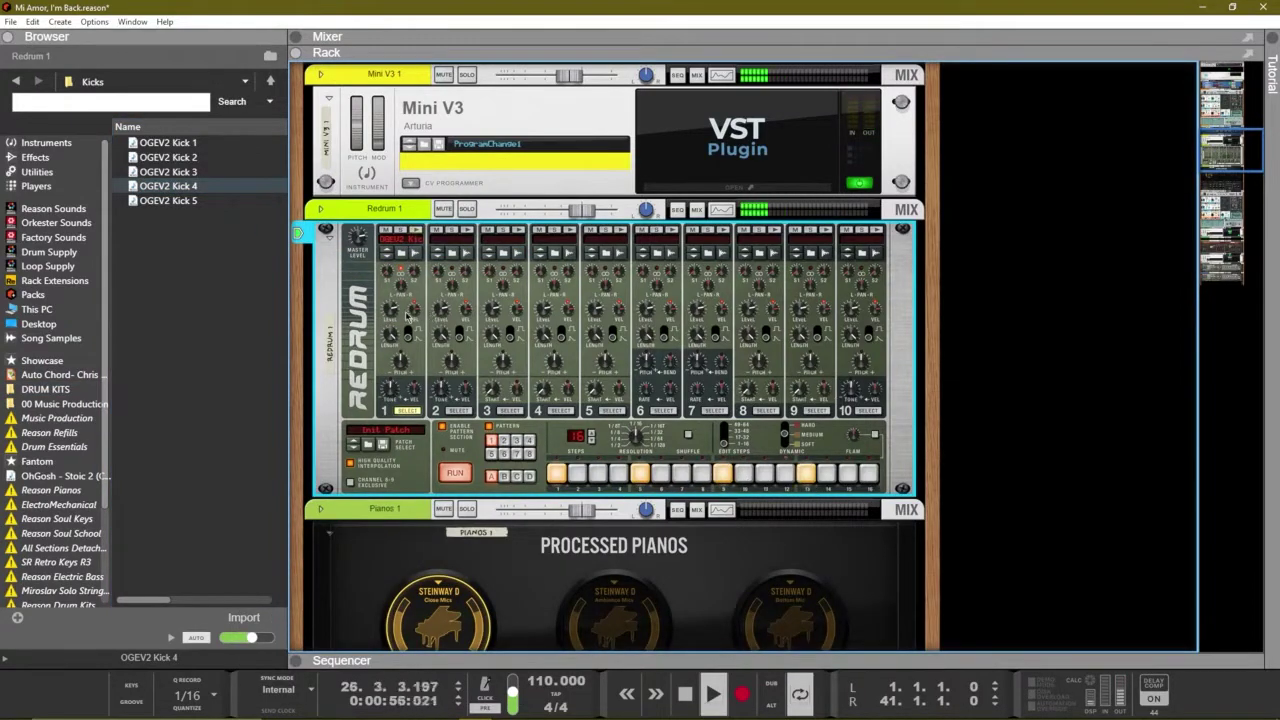
Step: Audition the Snares + Claps samples, load OGEV2 Clap 5 into Redrum channel 2 and place it on steps 5 and 13
left_click(273, 80)
double_click(185, 212)
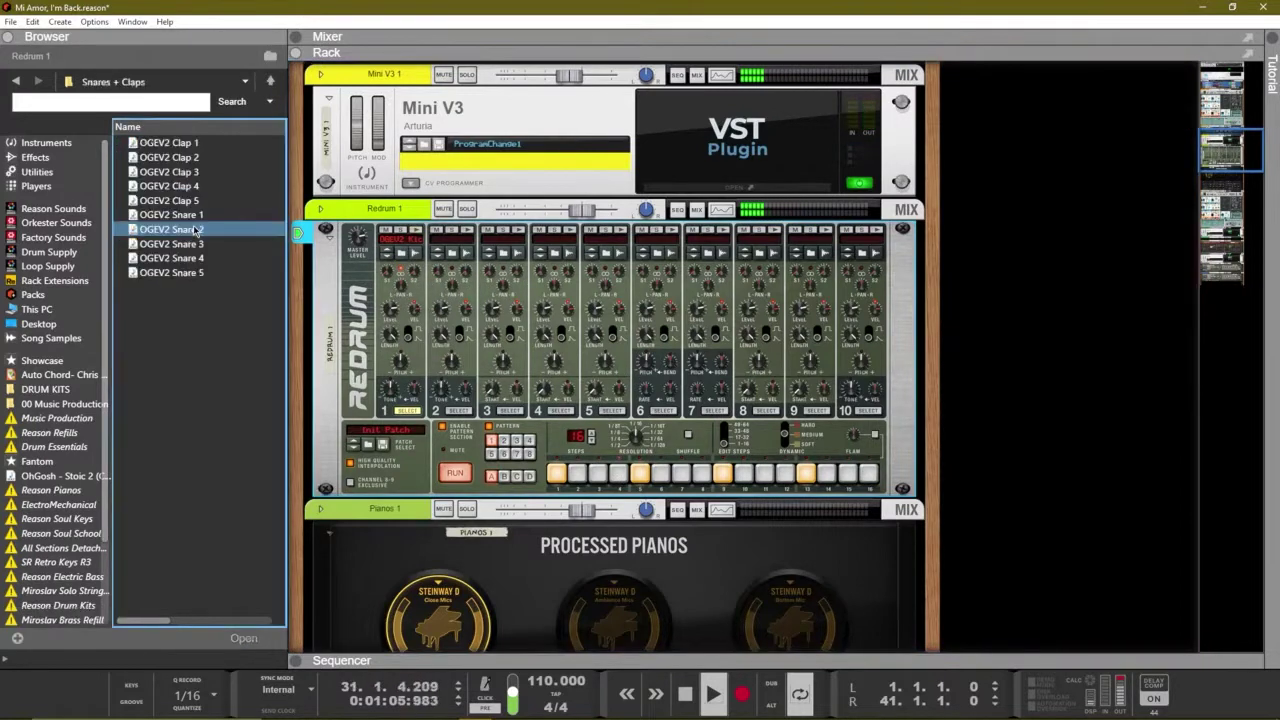
left_click(199, 218)
left_click(197, 203)
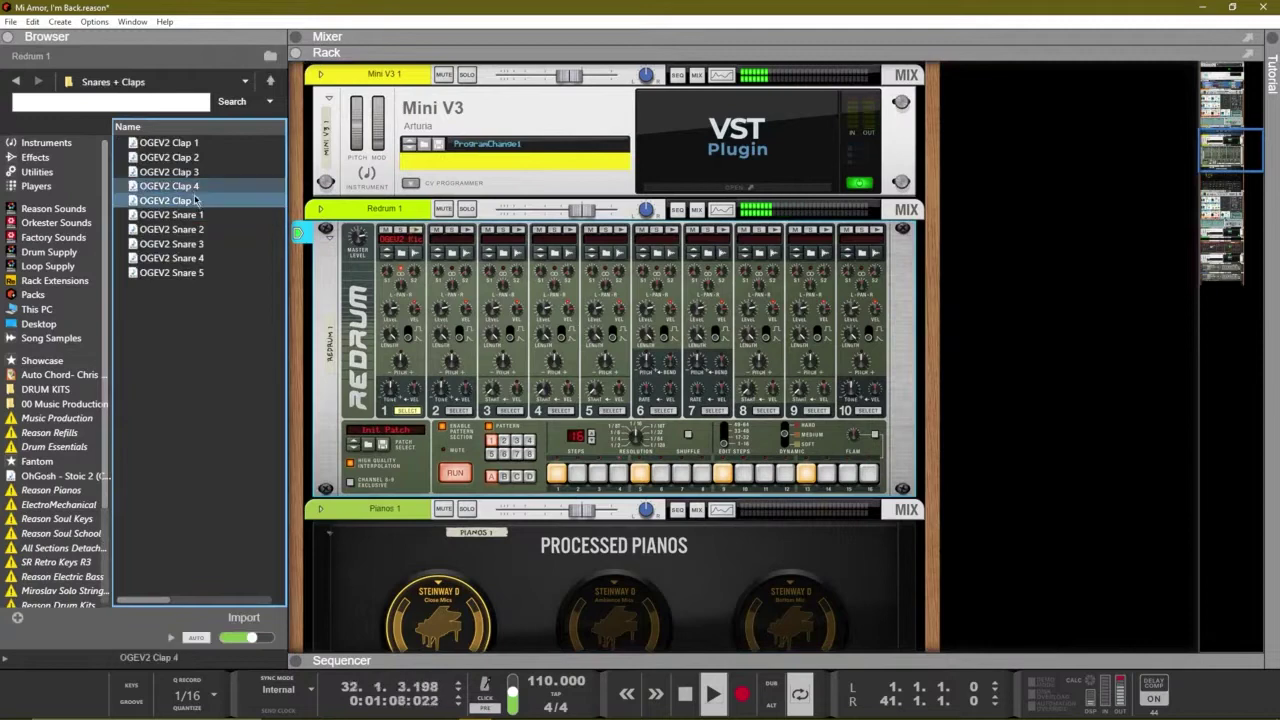
left_click_drag(193, 202, 453, 267)
left_click(645, 477)
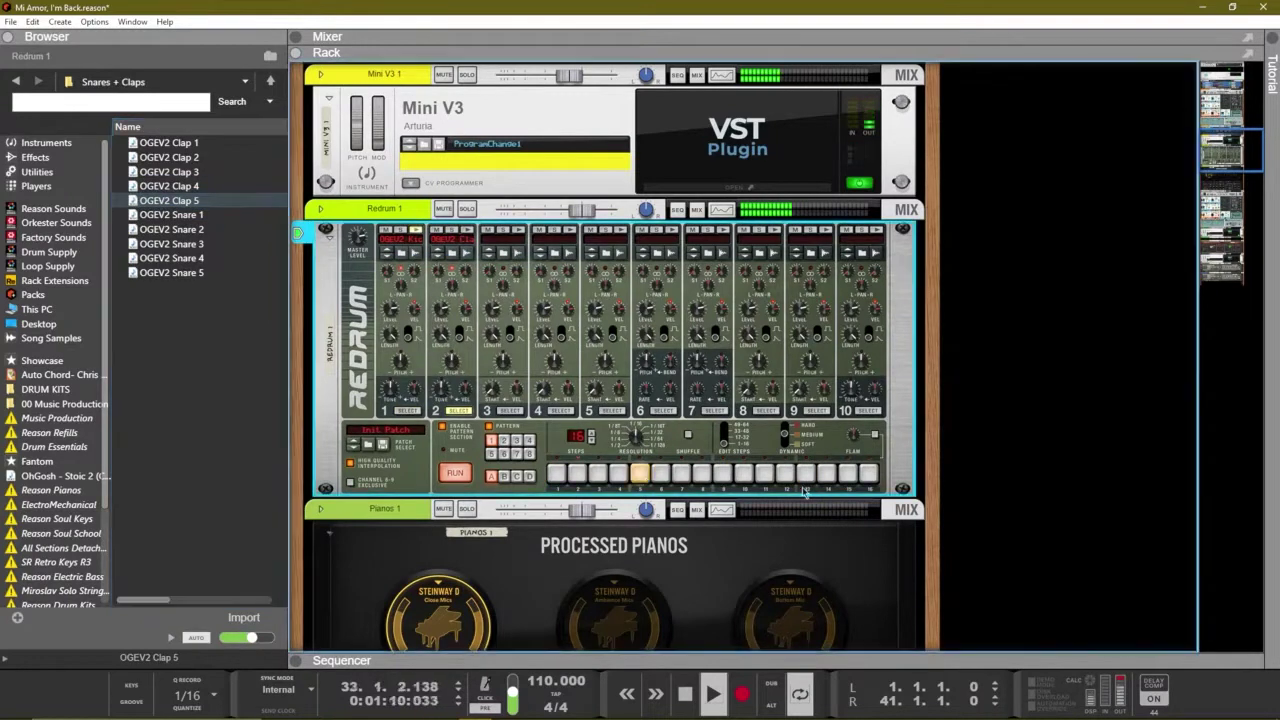
Step: Layer OGEV2 Clap 2 on Redrum channel 3 at steps 5 and 13, with its level set to 57
left_click(216, 147)
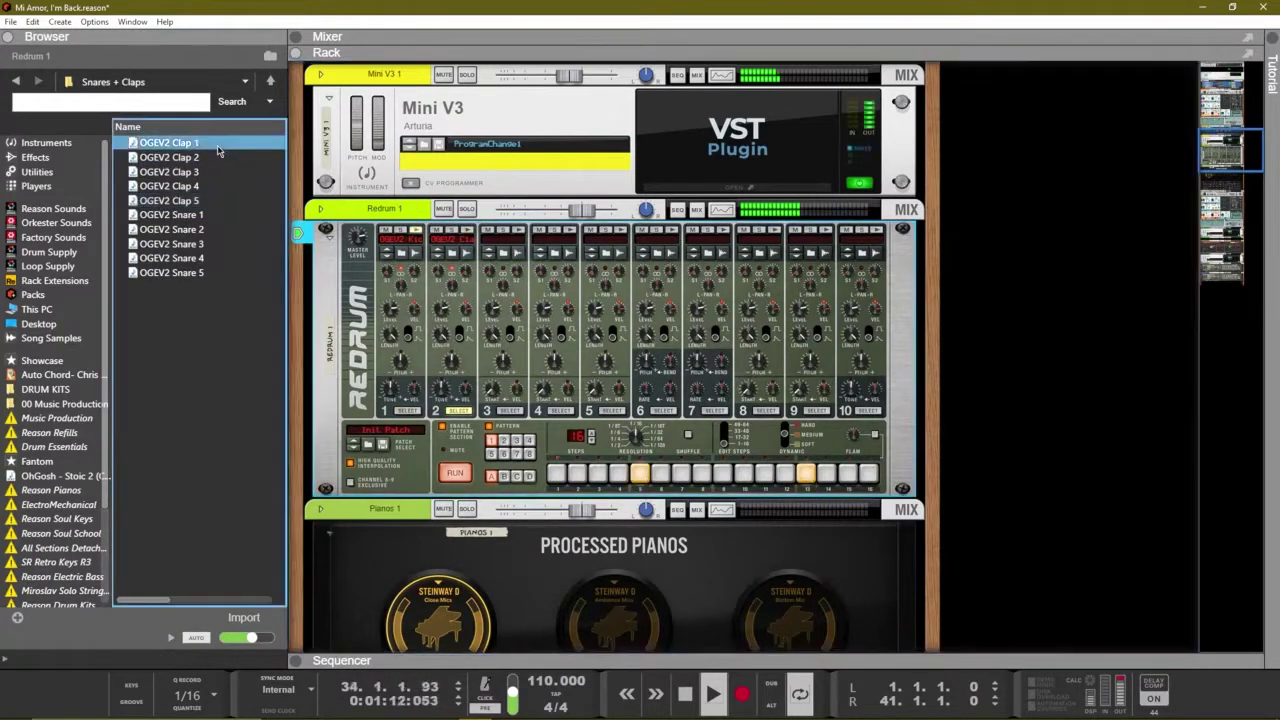
left_click(183, 162)
left_click_drag(173, 162, 505, 290)
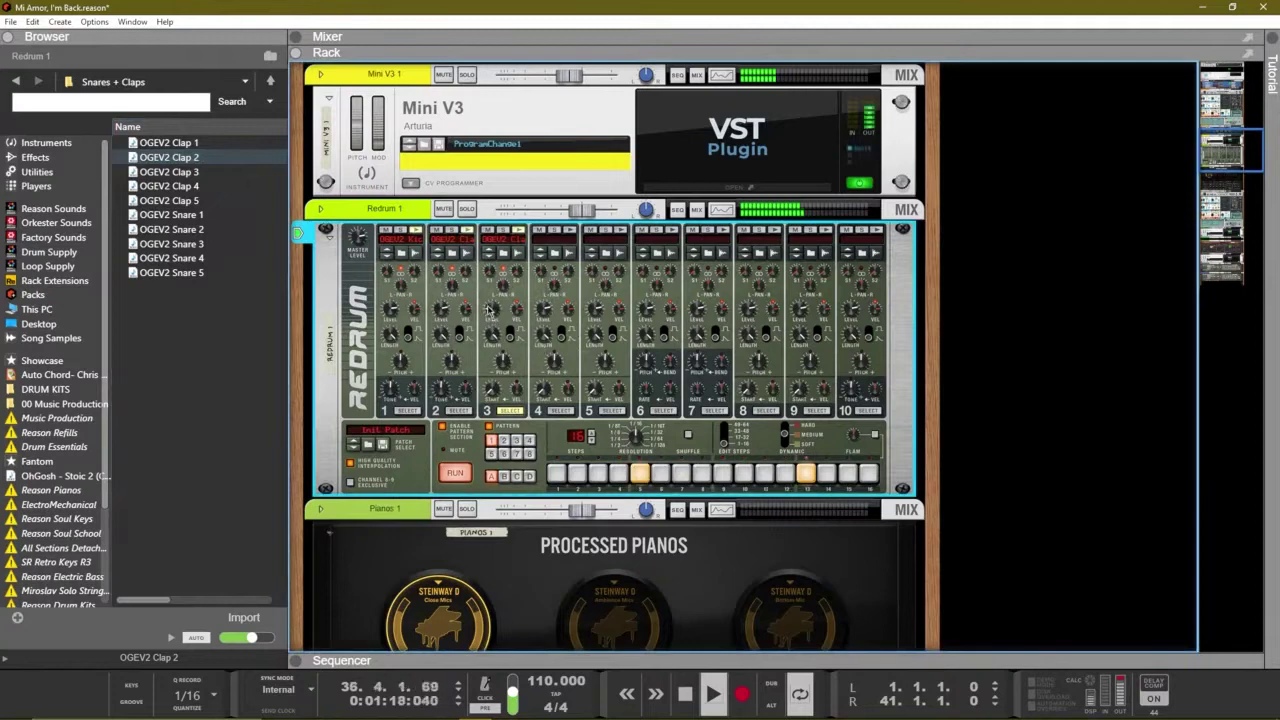
mouse_move(491, 318)
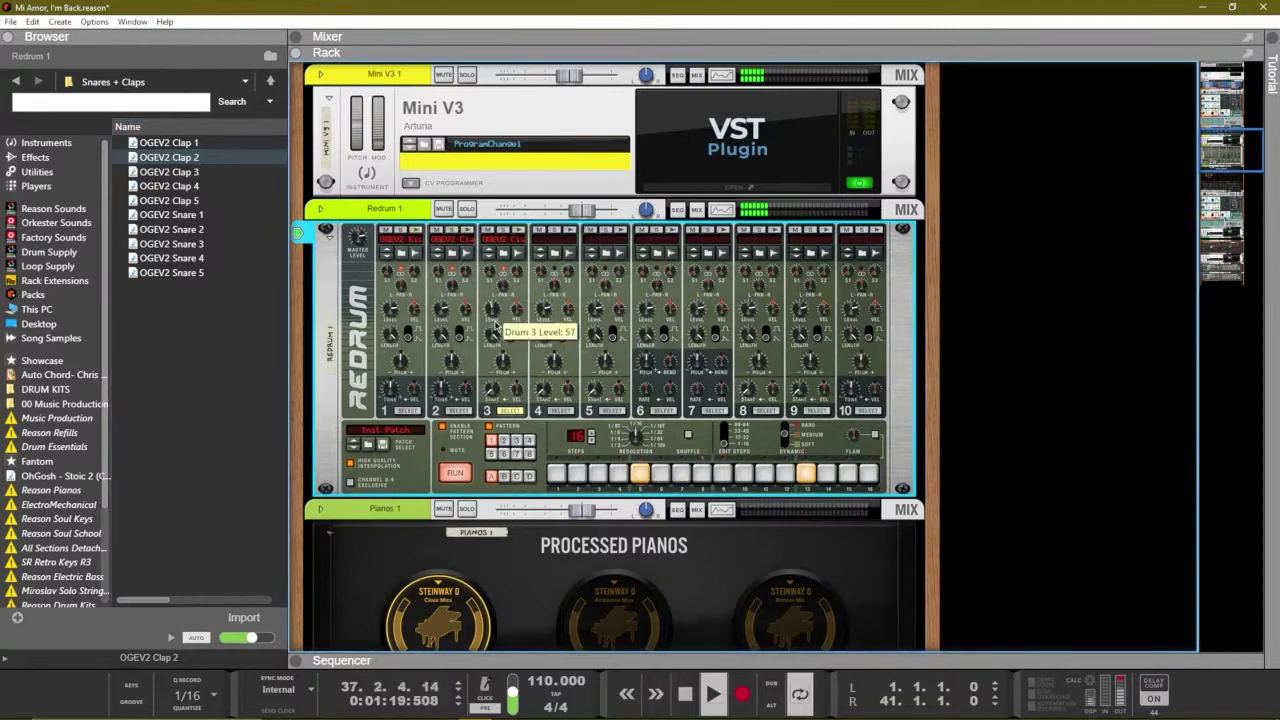
Step: Copy the Redrum pattern to its sequencer track and switch the device to the empty pattern 2
right_click(551, 443)
left_click(626, 595)
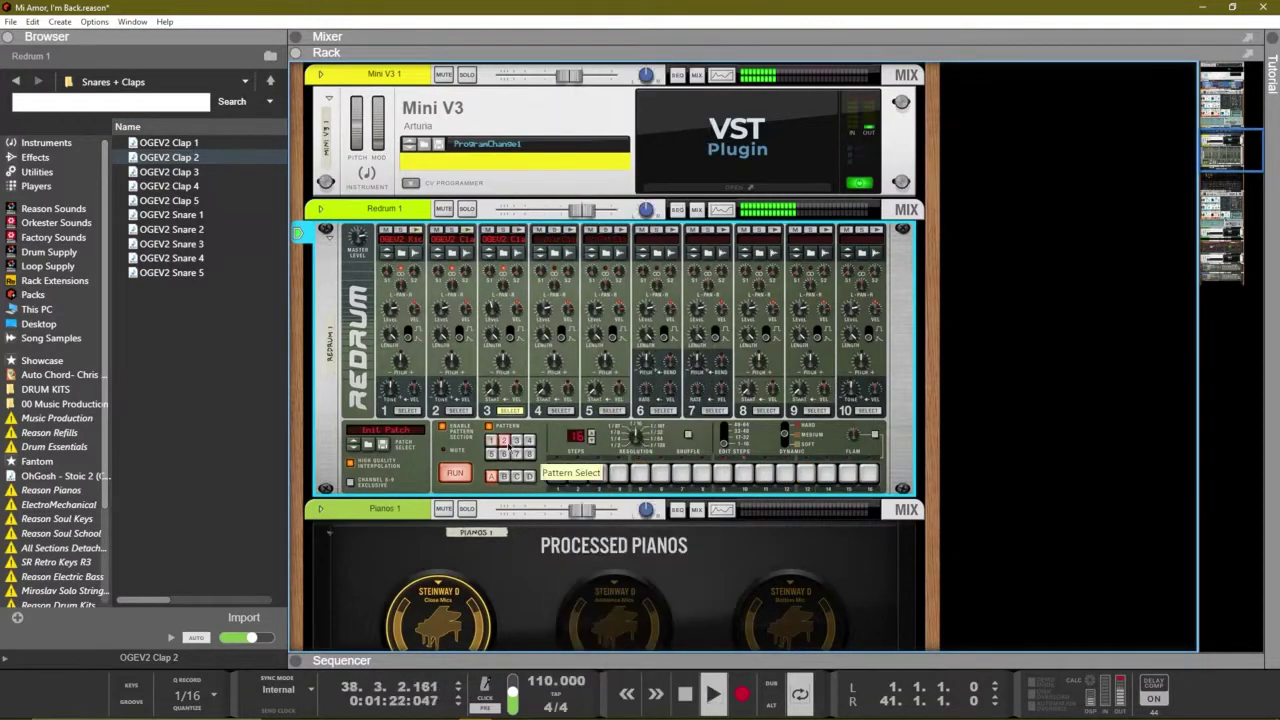
left_click(506, 439)
key("F7")
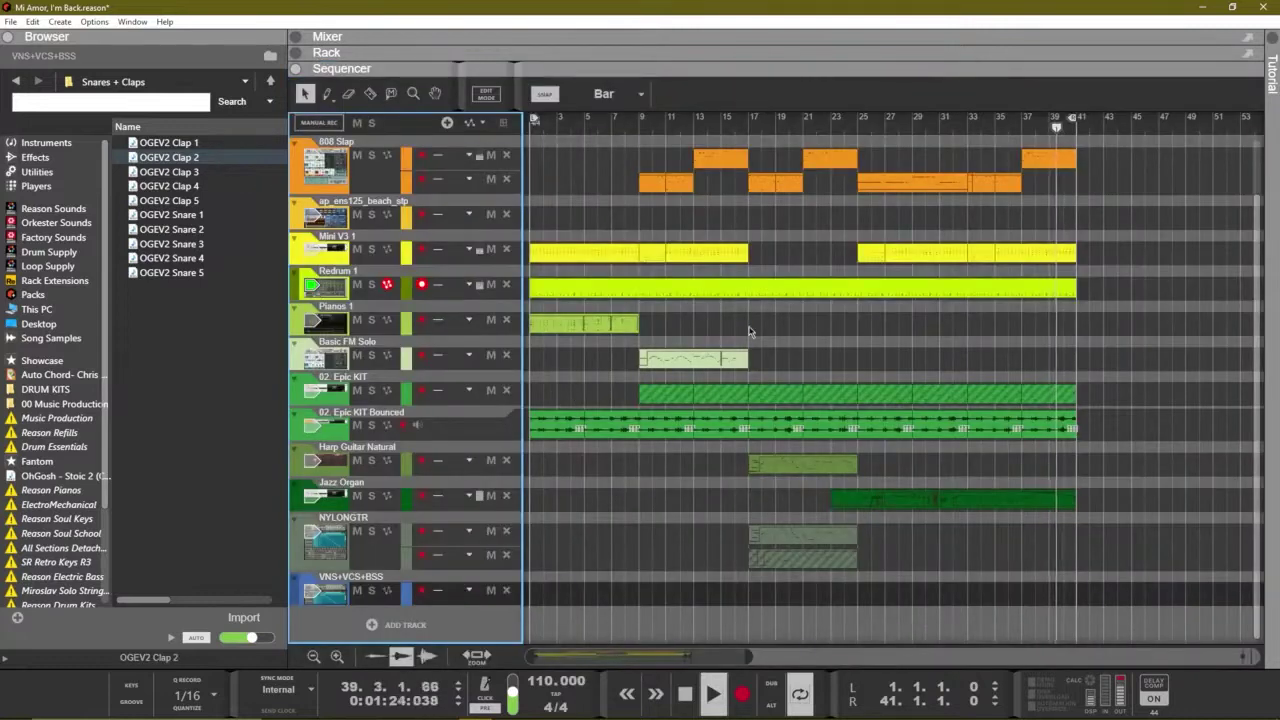
Step: Select all OGEV2 Clap 5 notes in the Redrum clip and shift them earlier, to position 24.3.4.193
scroll(870, 434, "up", 2)
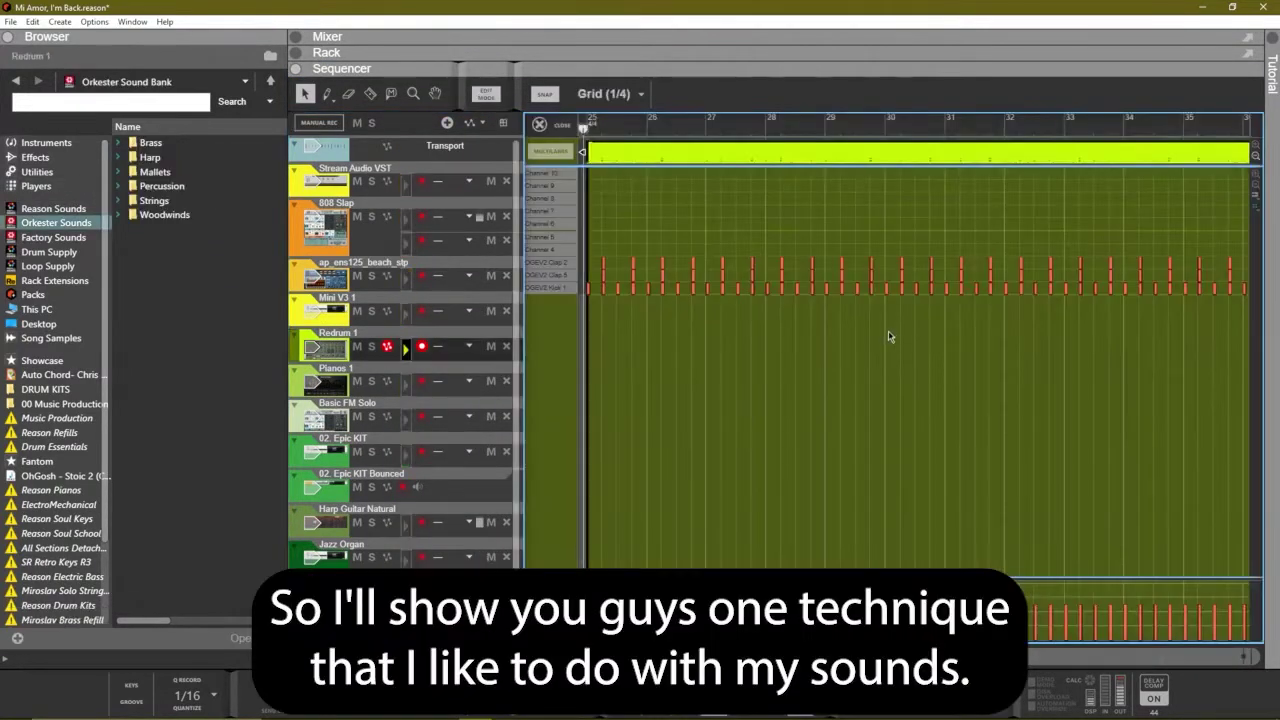
scroll(889, 306, "down", 4)
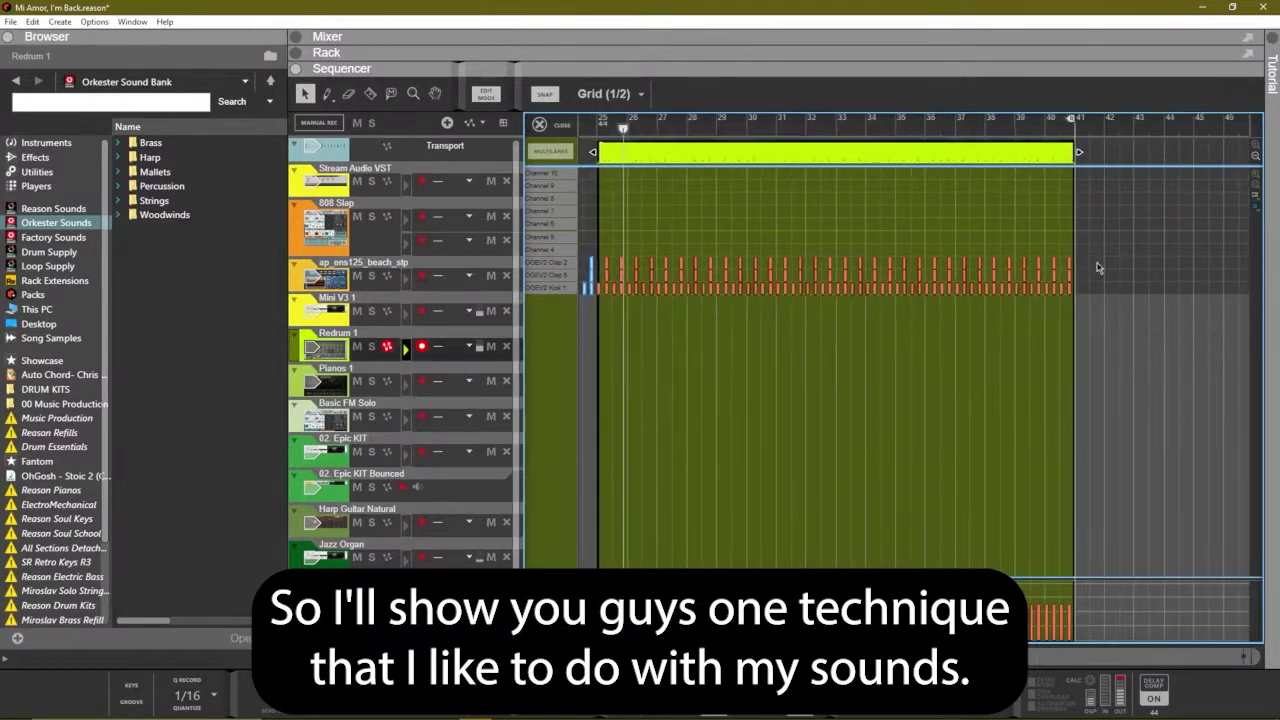
left_click(551, 275)
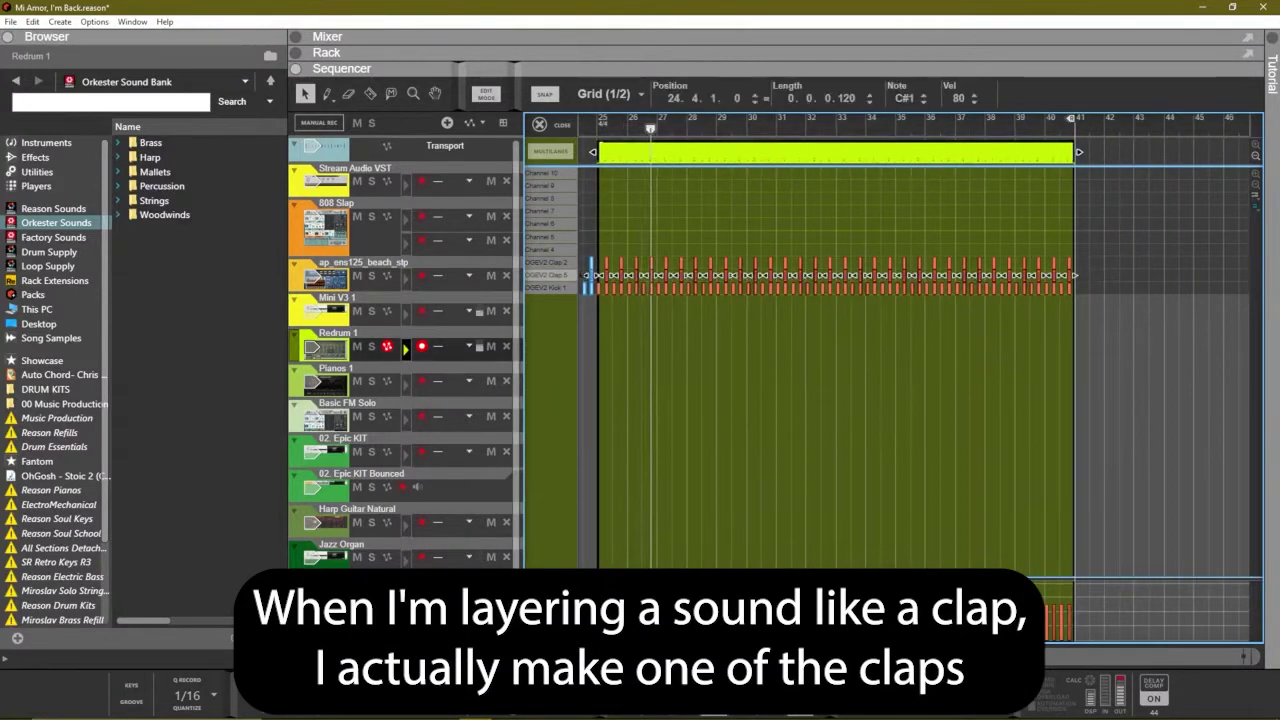
left_click_drag(736, 101, 731, 121)
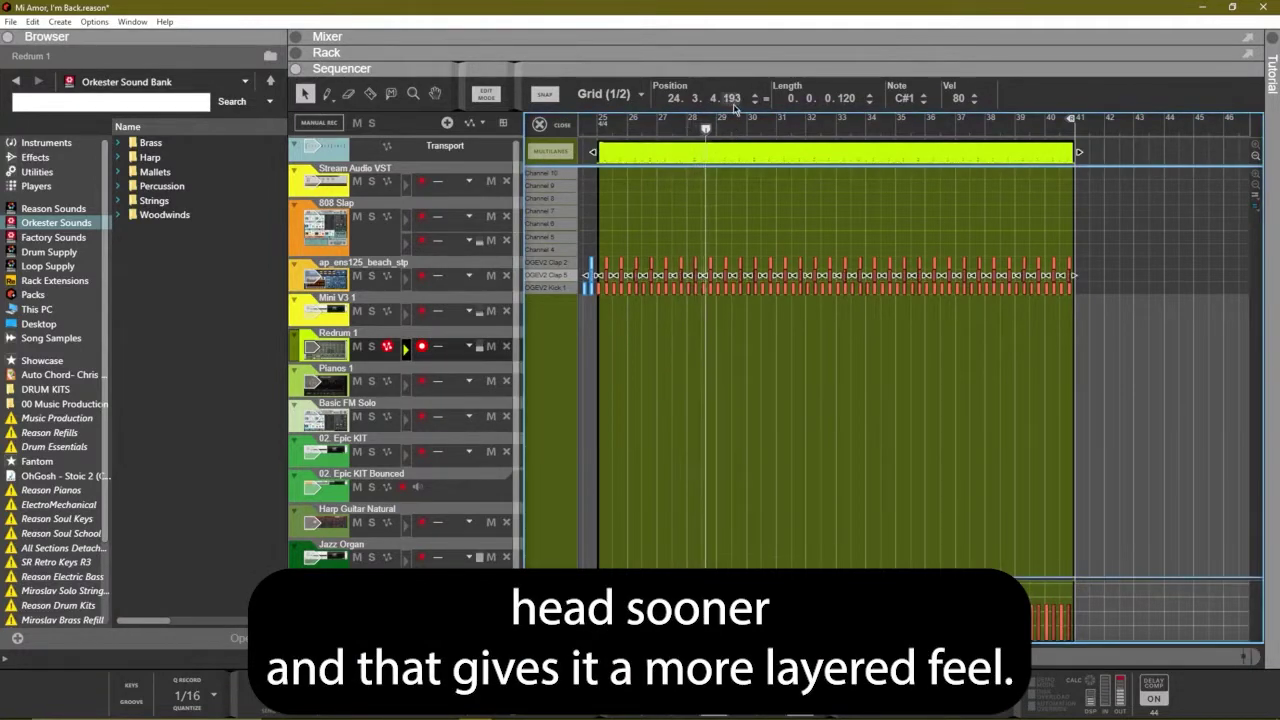
Step: Return to the Redrum in the rack and browse for a sample for drum channel 4
key("F6")
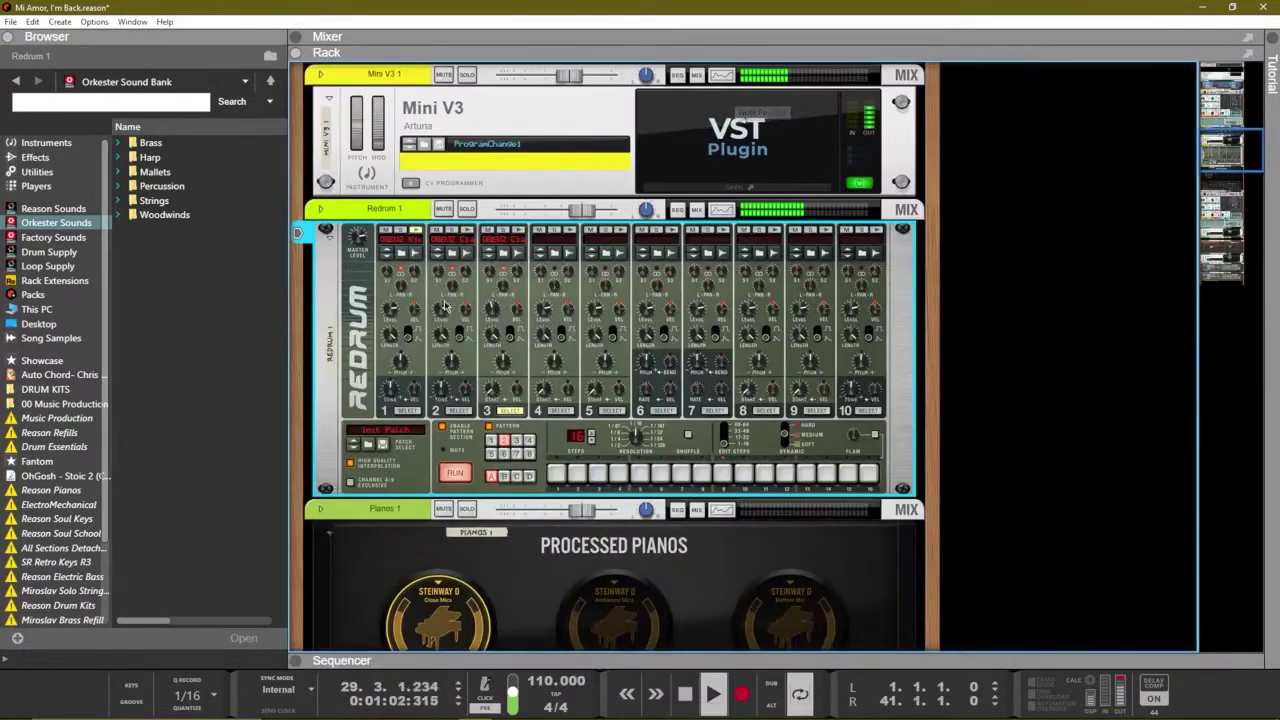
left_click(568, 252)
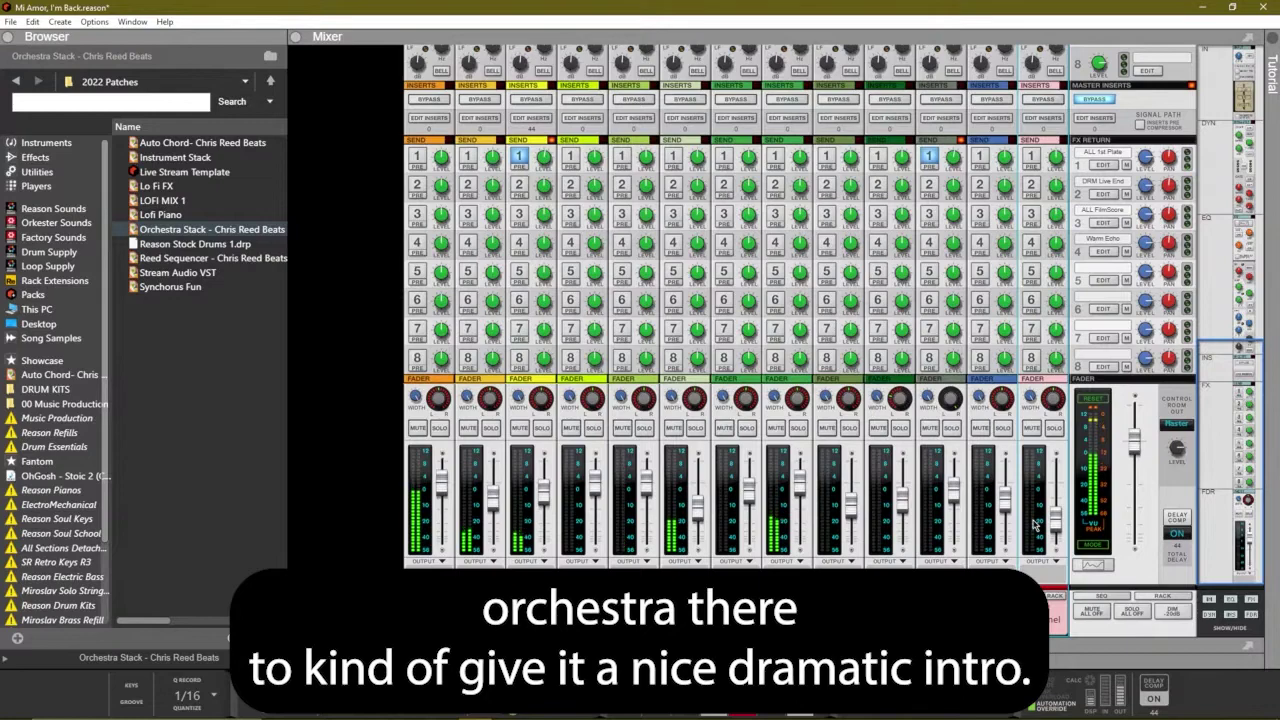
Step: Show the sequencer together with the mixer and trim the orchestra intro clip to 8 bars
key("F7")
scroll(1066, 531, "down", 1)
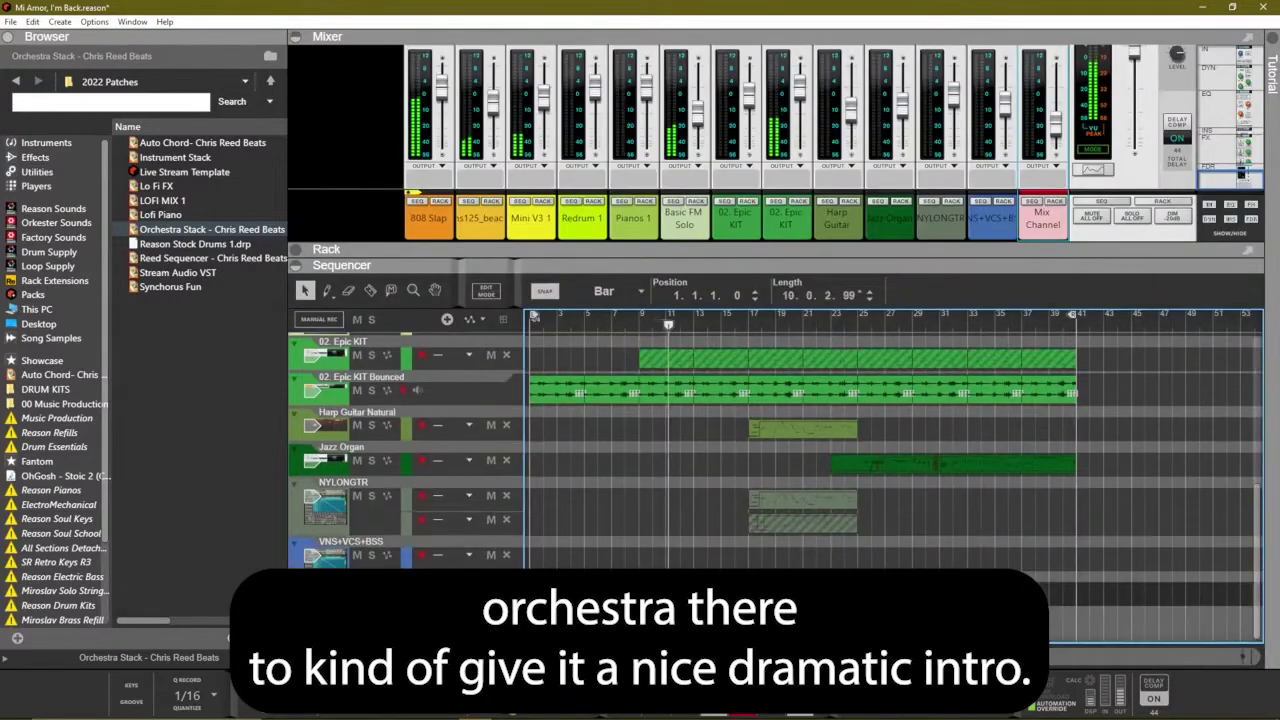
key("ctrl+Return")
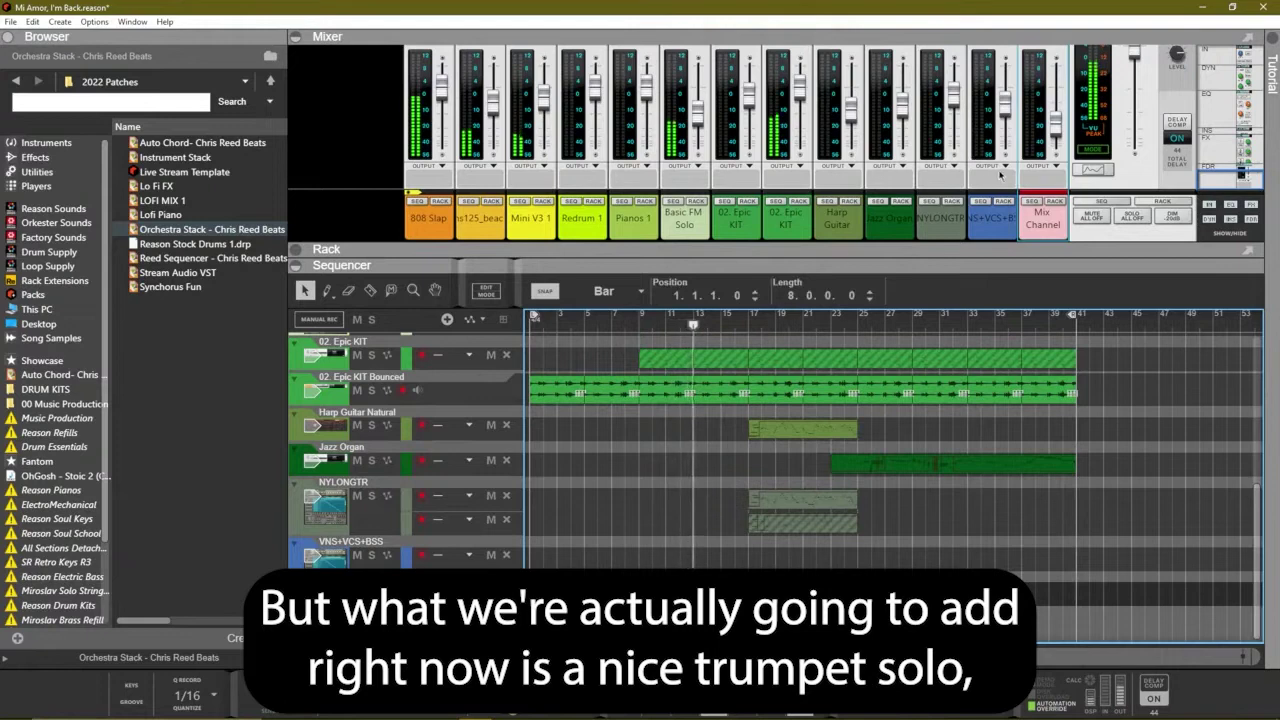
Step: Show the front of the Orchestra Stack Combinator in the rack and set its master volume to 36
left_click(1004, 202)
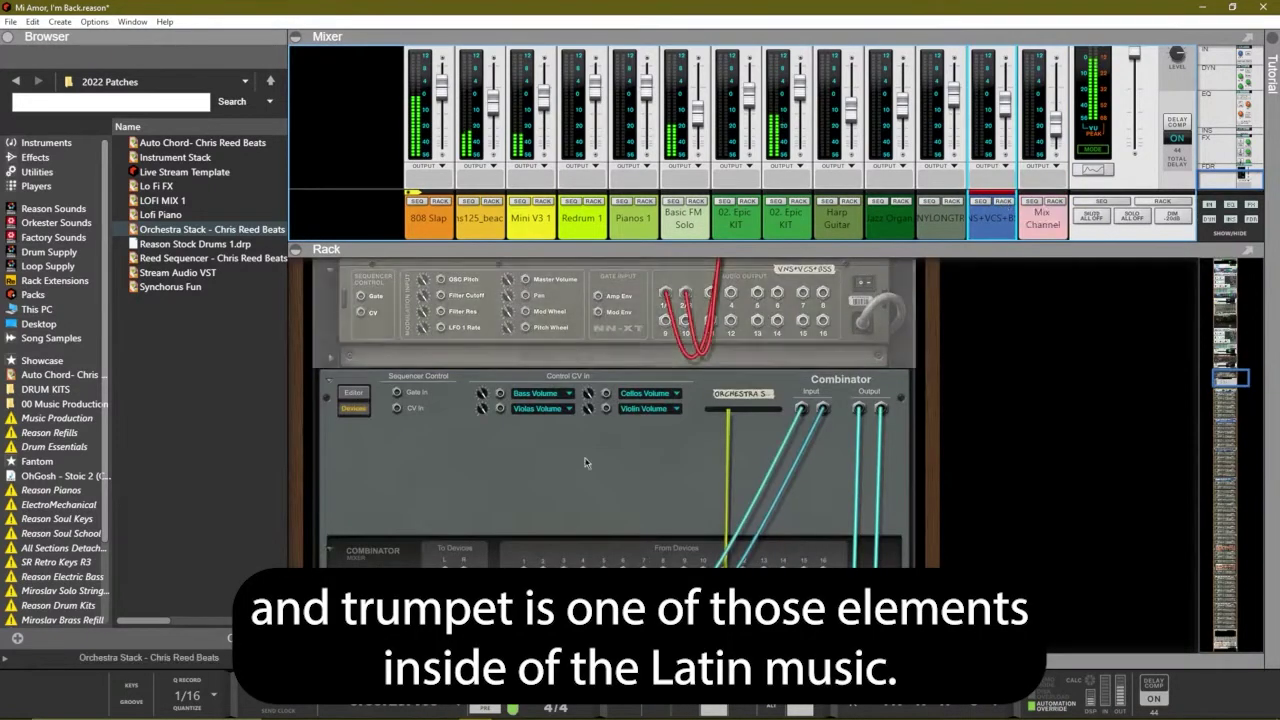
key("Tab")
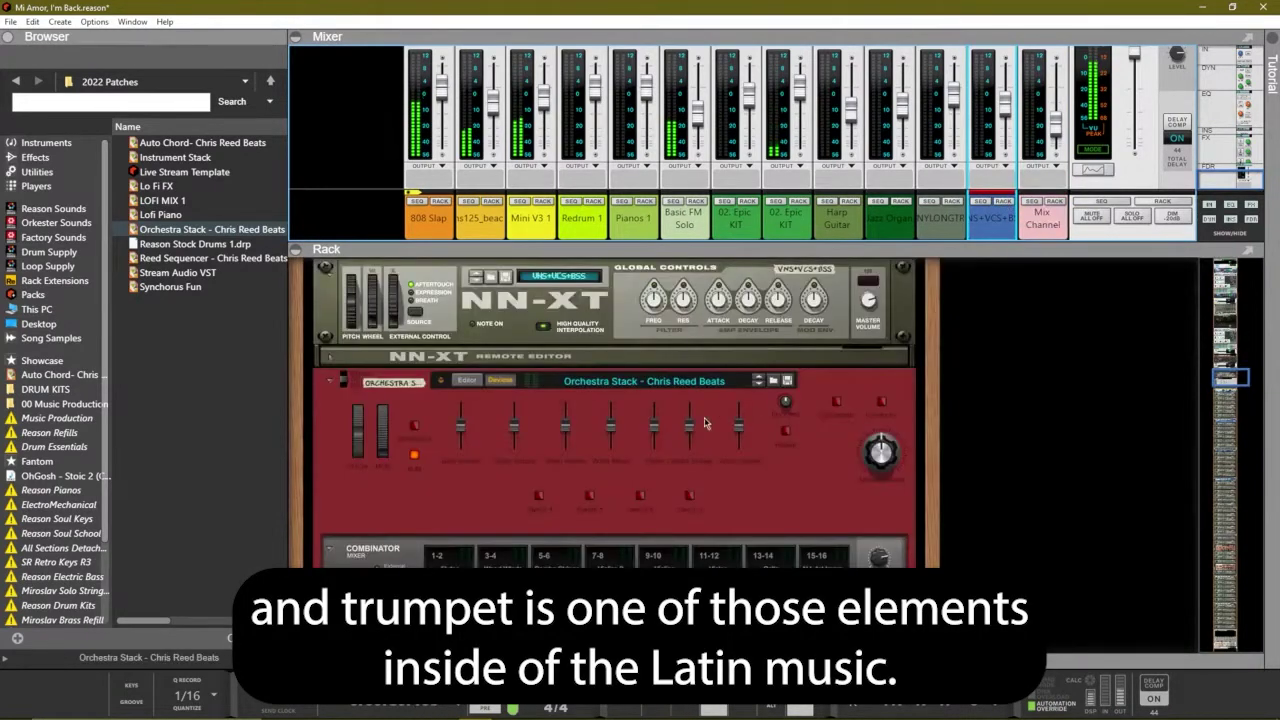
left_click(879, 448)
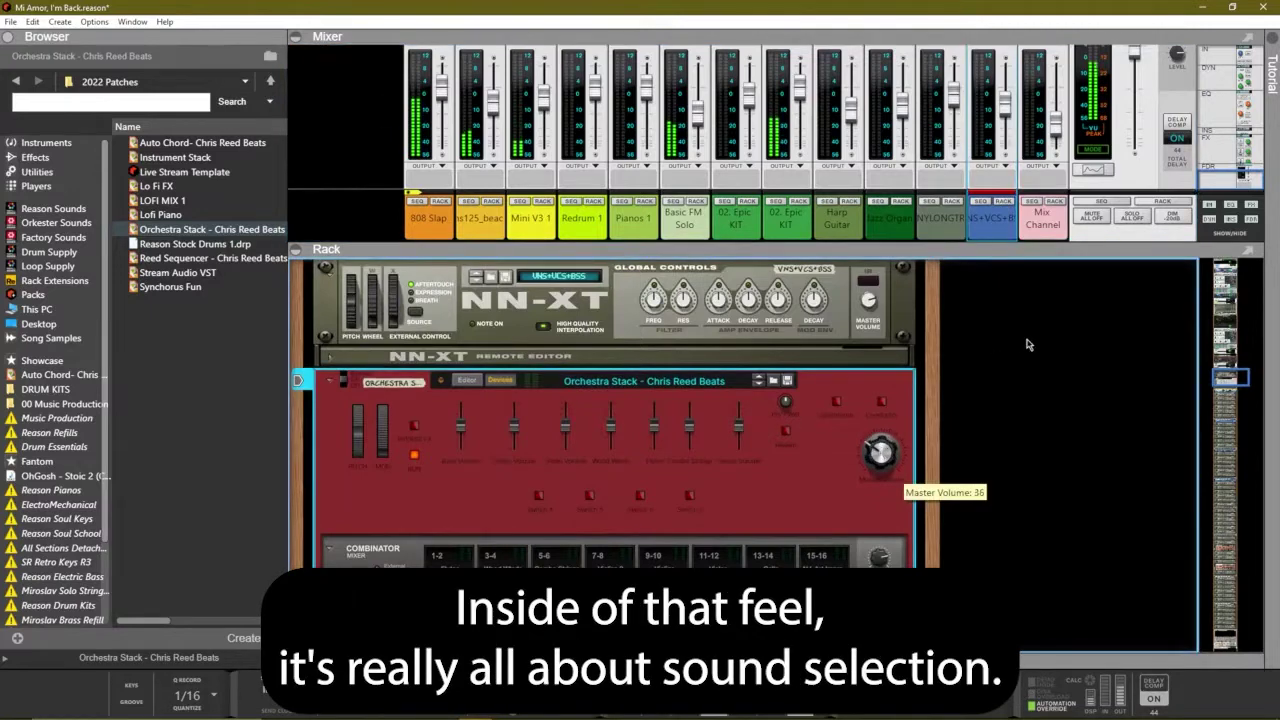
scroll(1026, 344, "up", 3)
scroll(1028, 188, "up", 3)
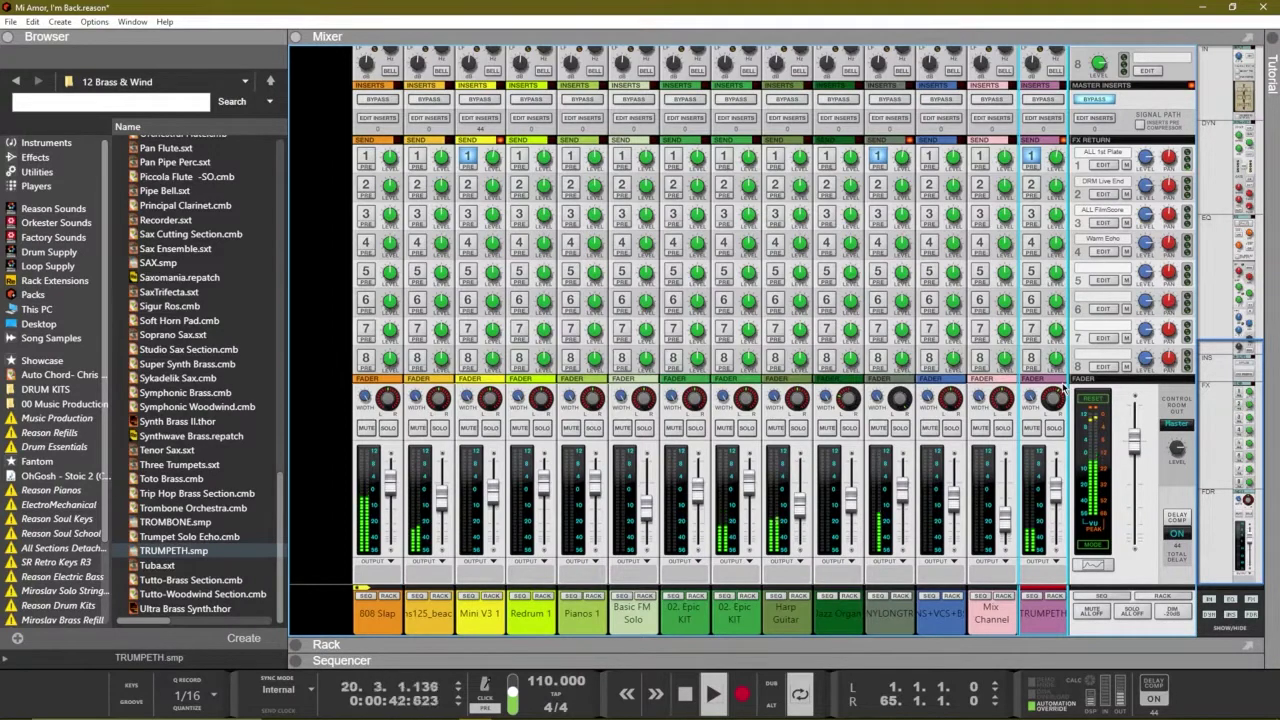
Step: Try the Three Trumpets.sxt patch on the TRUMPETH track in the sequencer
key("F7")
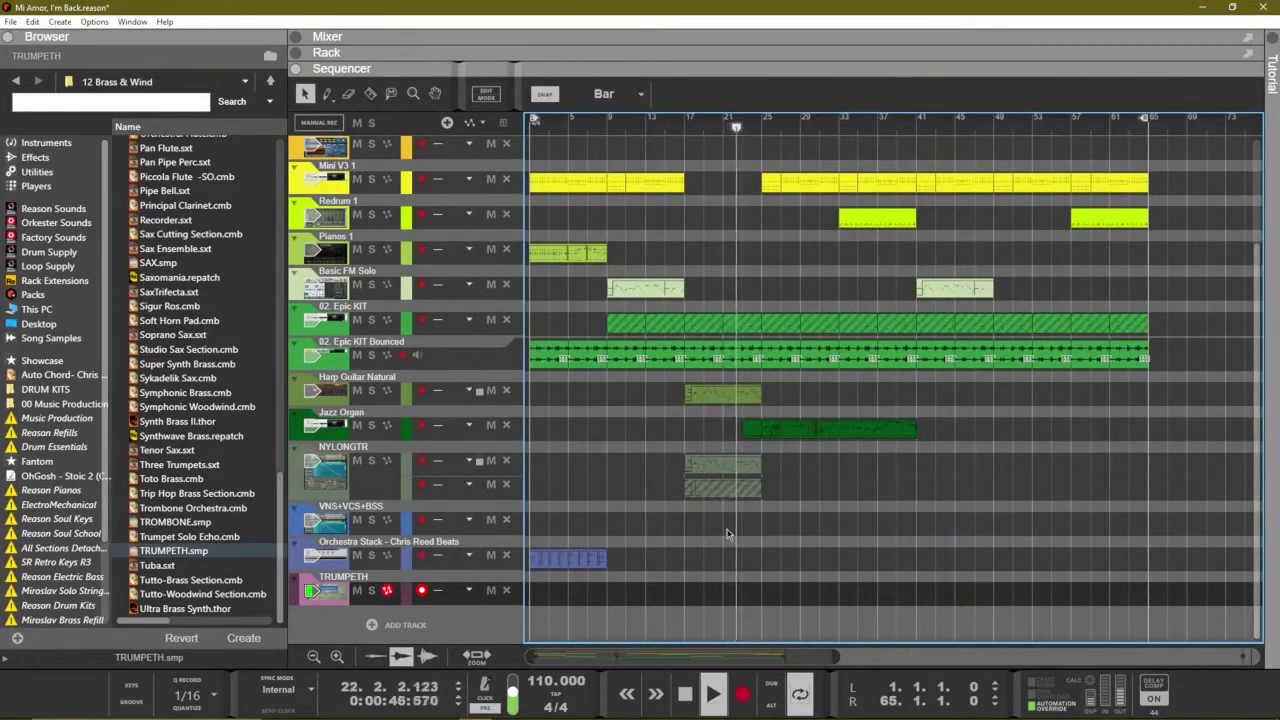
left_click_drag(179, 465, 384, 594)
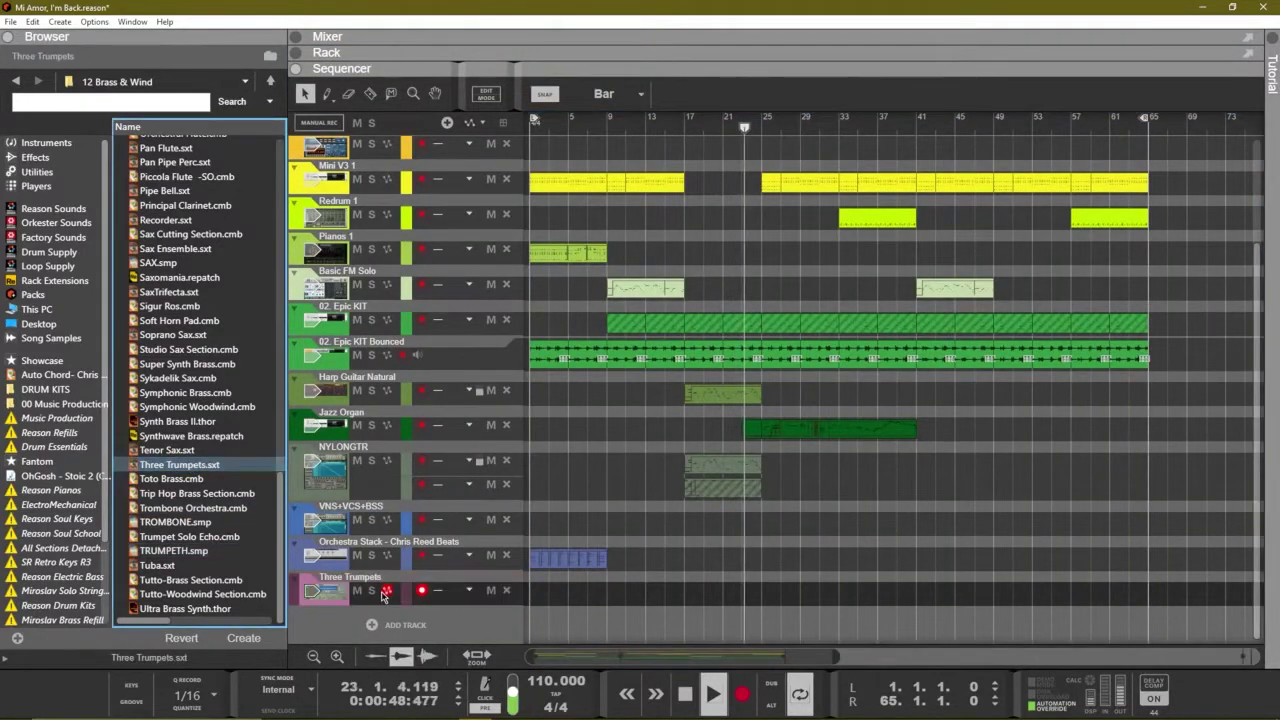
left_click(386, 591)
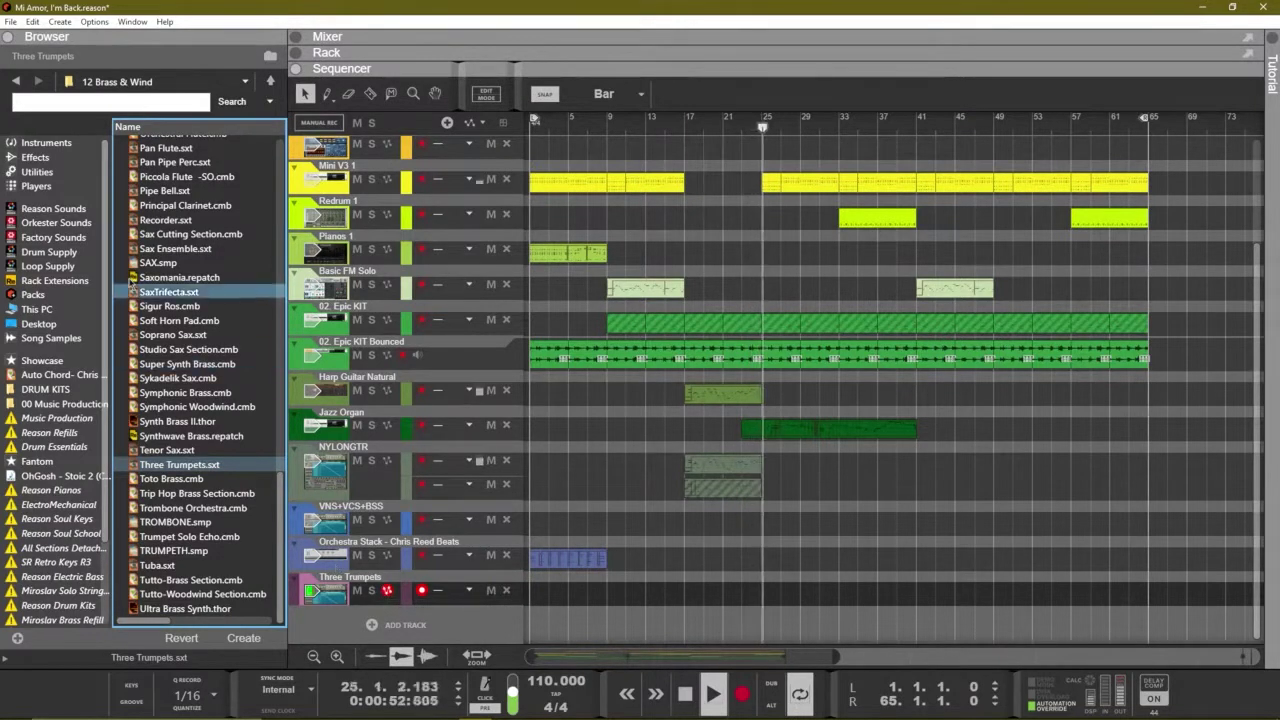
Step: Load TRP Long mf.sxt from the Orkester Sounds Brass > Trumpet (TRP) folder onto the trumpet track
left_click(60, 222)
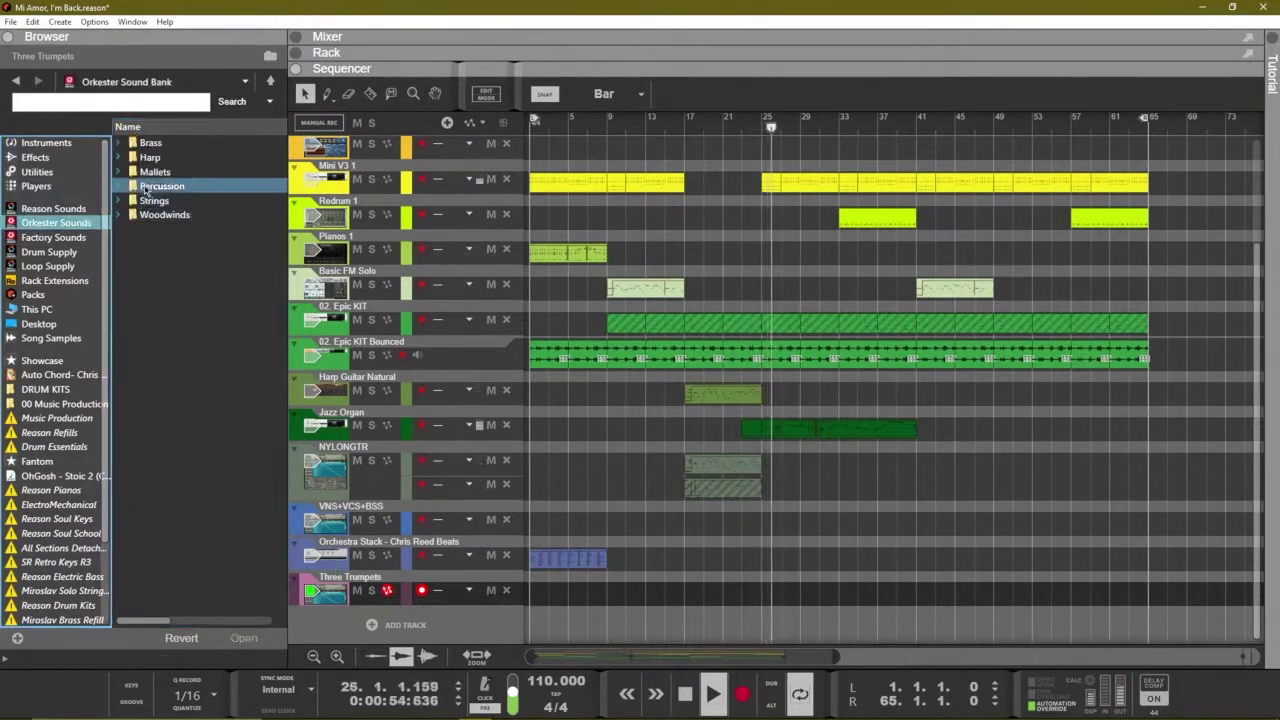
left_click(155, 143)
double_click(155, 143)
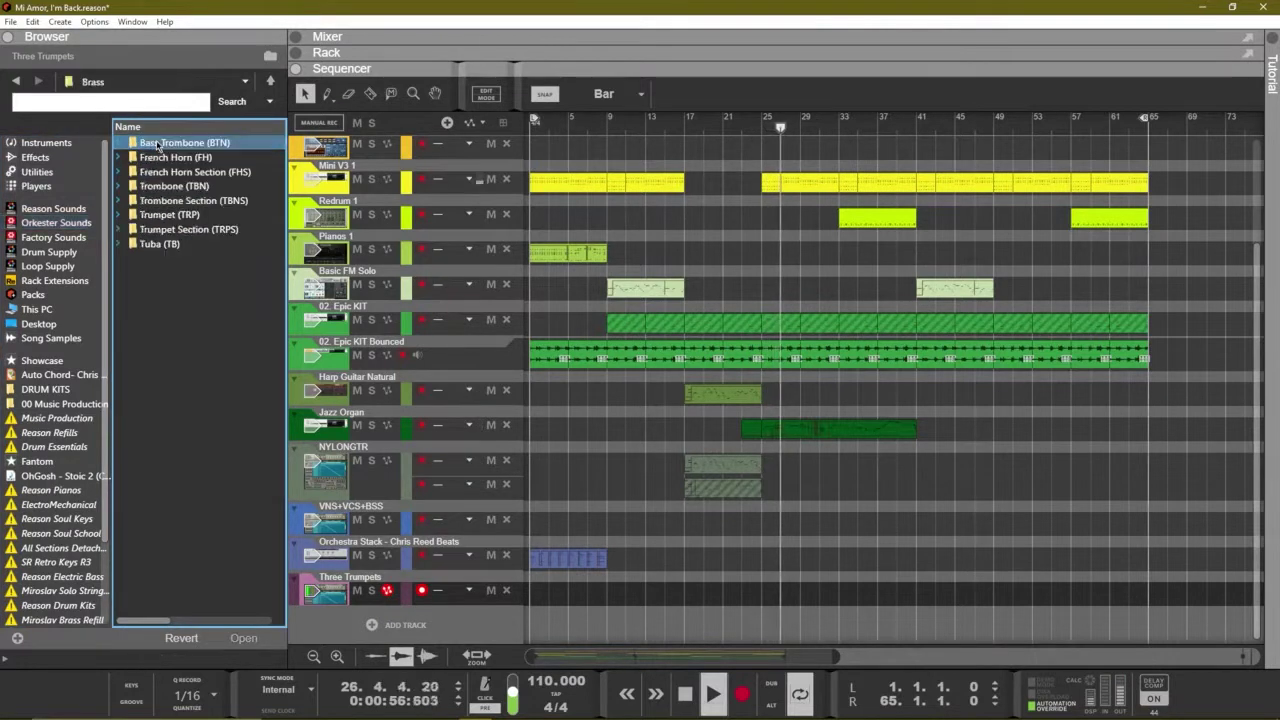
double_click(175, 219)
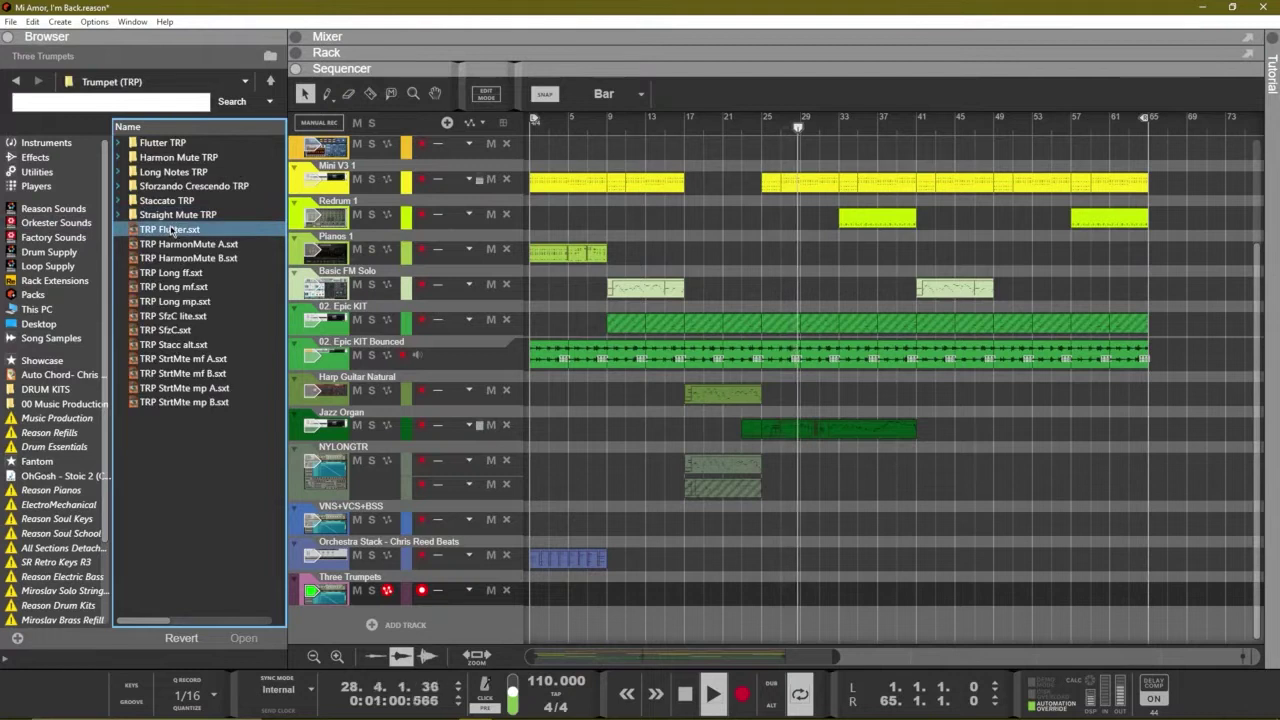
left_click(174, 286)
left_click_drag(174, 286, 388, 585)
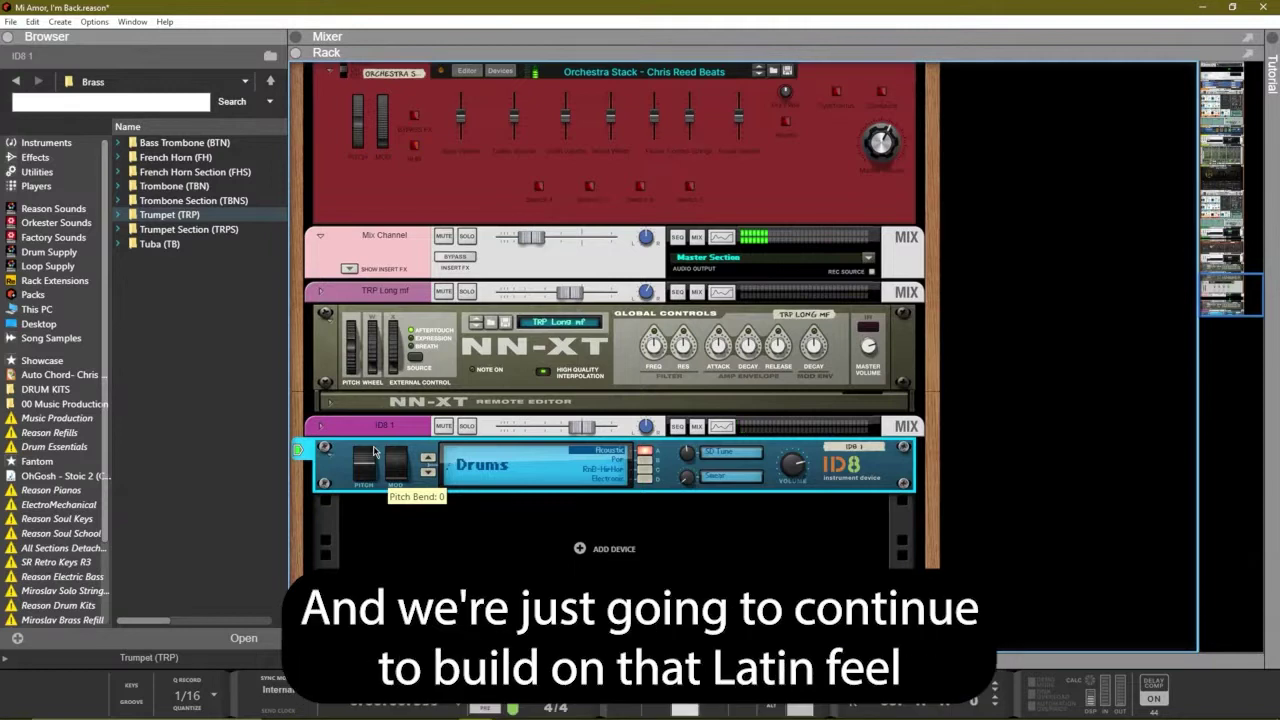
Step: Record a percussion part on the ID8 1 drums track
key("ctrl+Return")
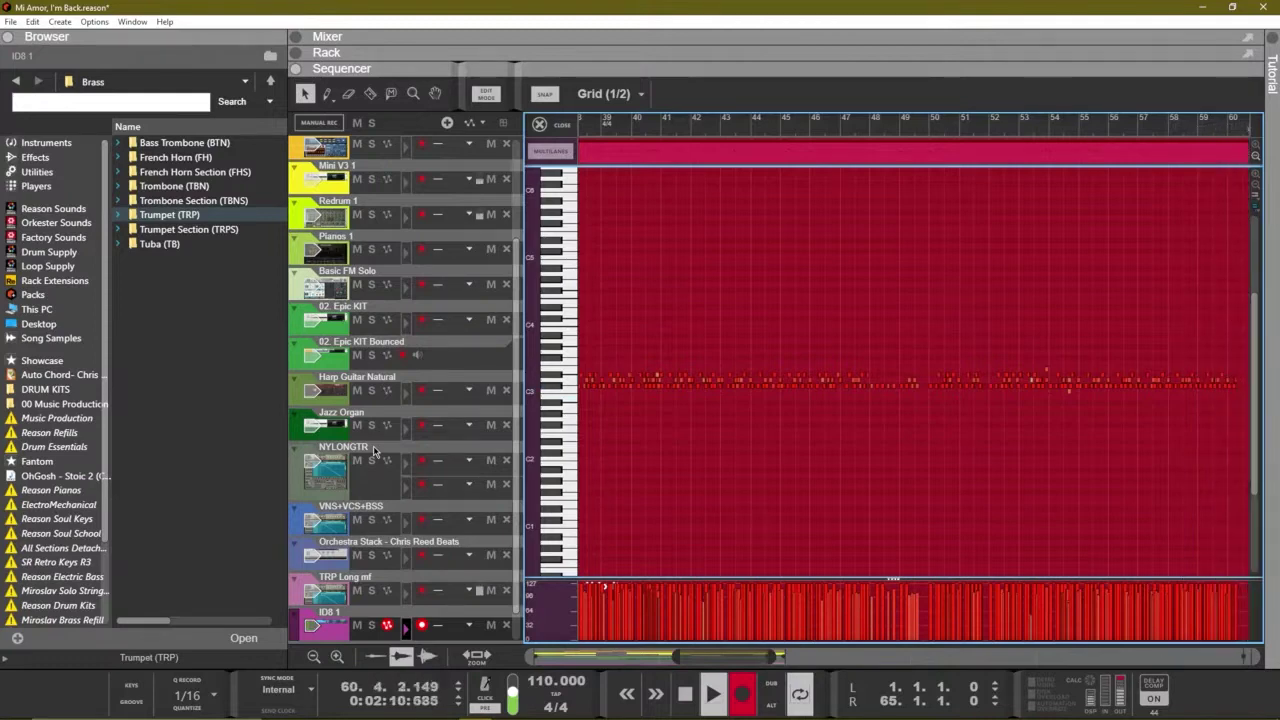
key("space")
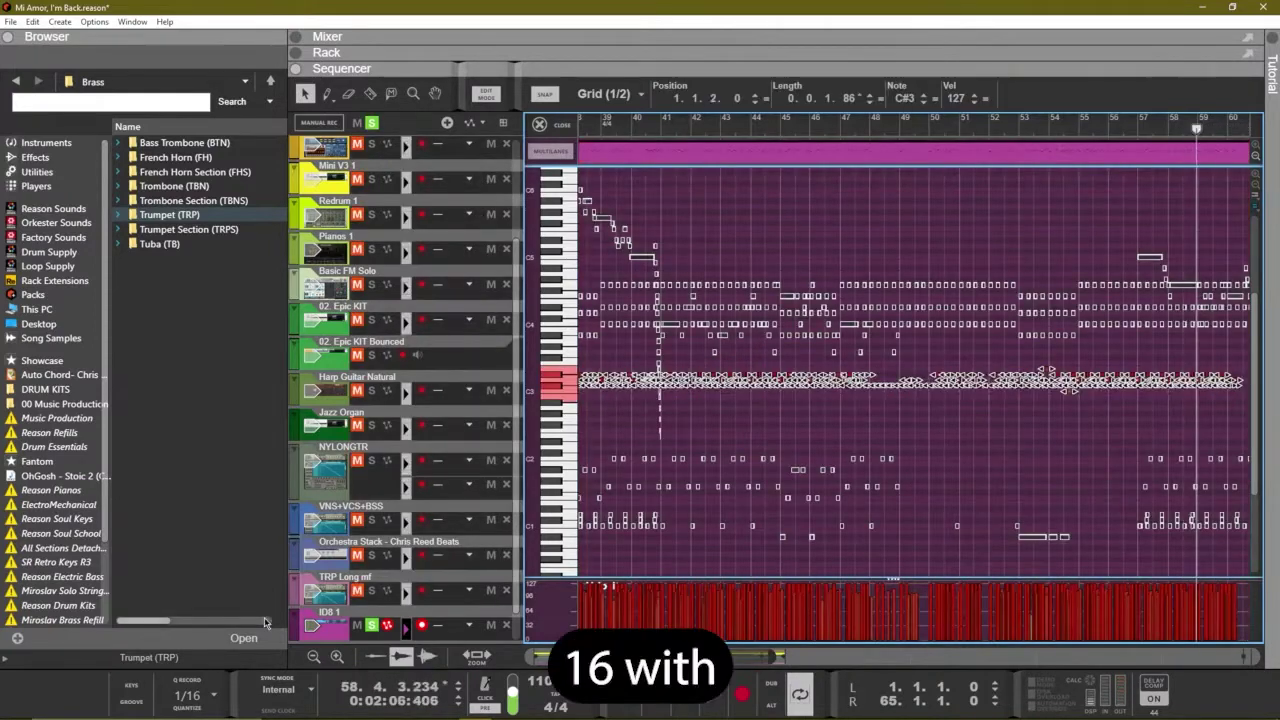
Step: Assign the ID8 1 track to ReGroove channel A1, set that channel's shuffle to 57%, and unsolo the track
left_click(139, 705)
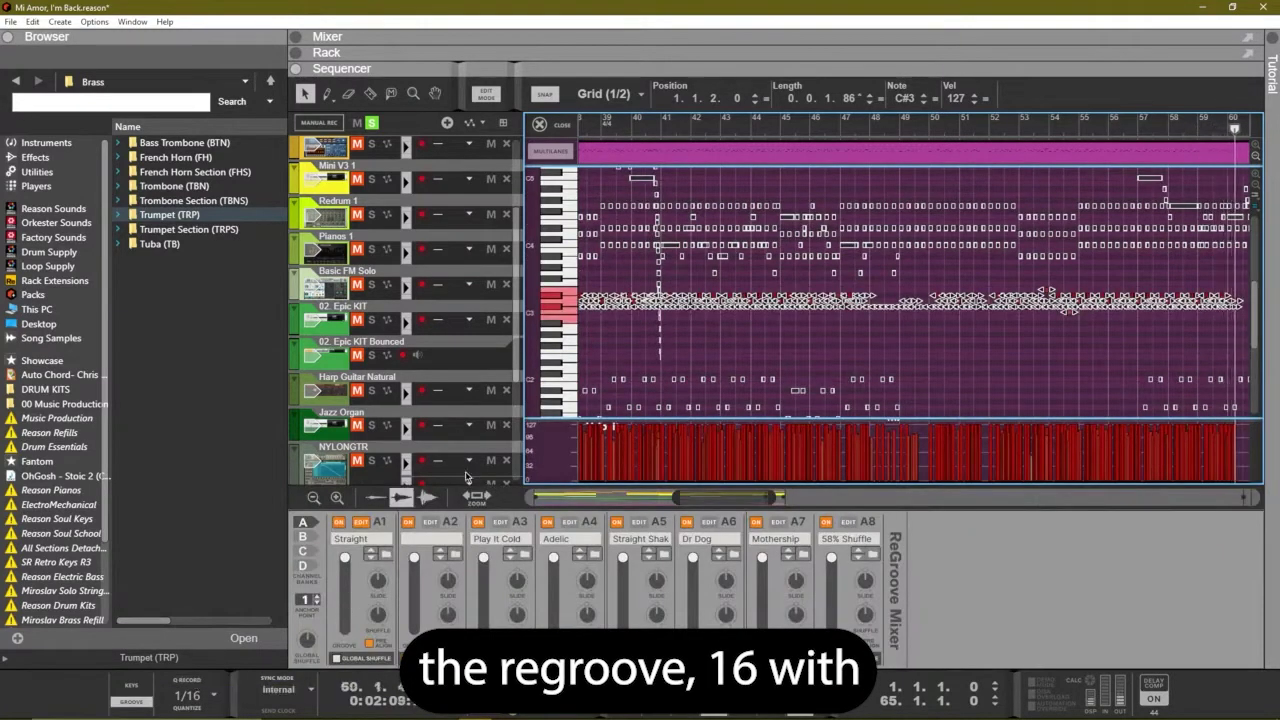
scroll(481, 447, "down", 3)
left_click(450, 431)
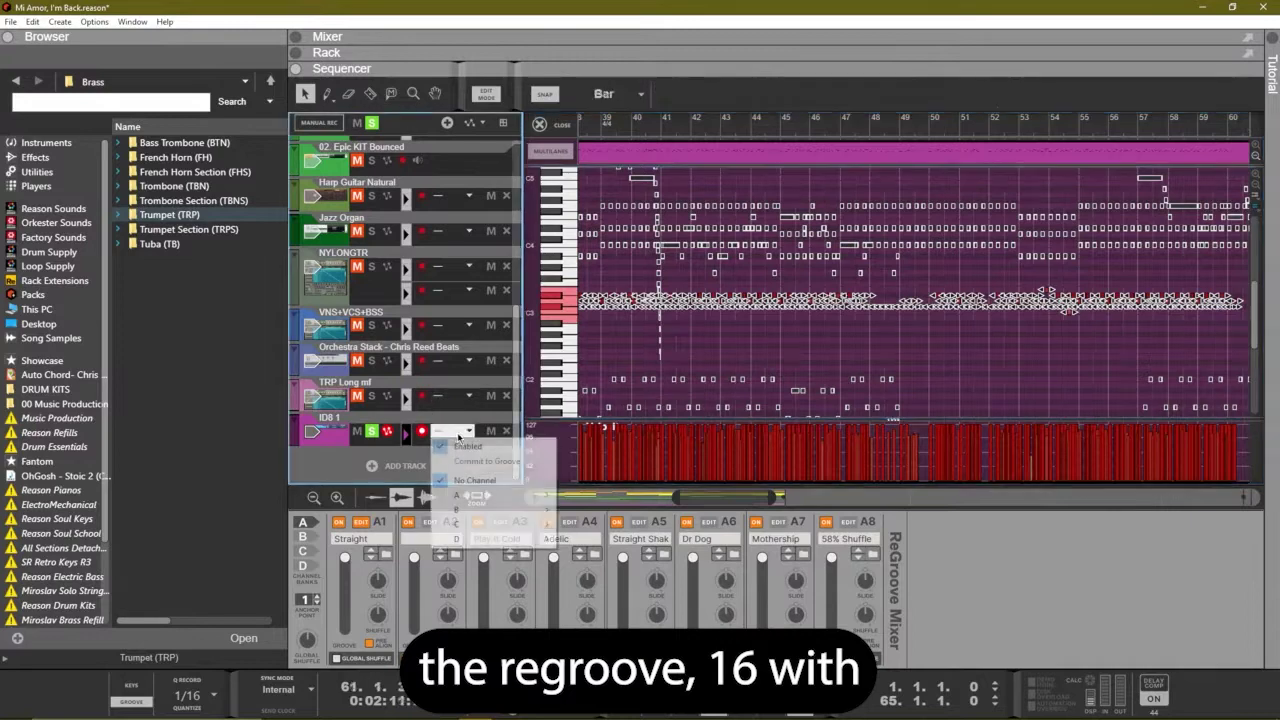
mouse_move(500, 495)
left_click(598, 495)
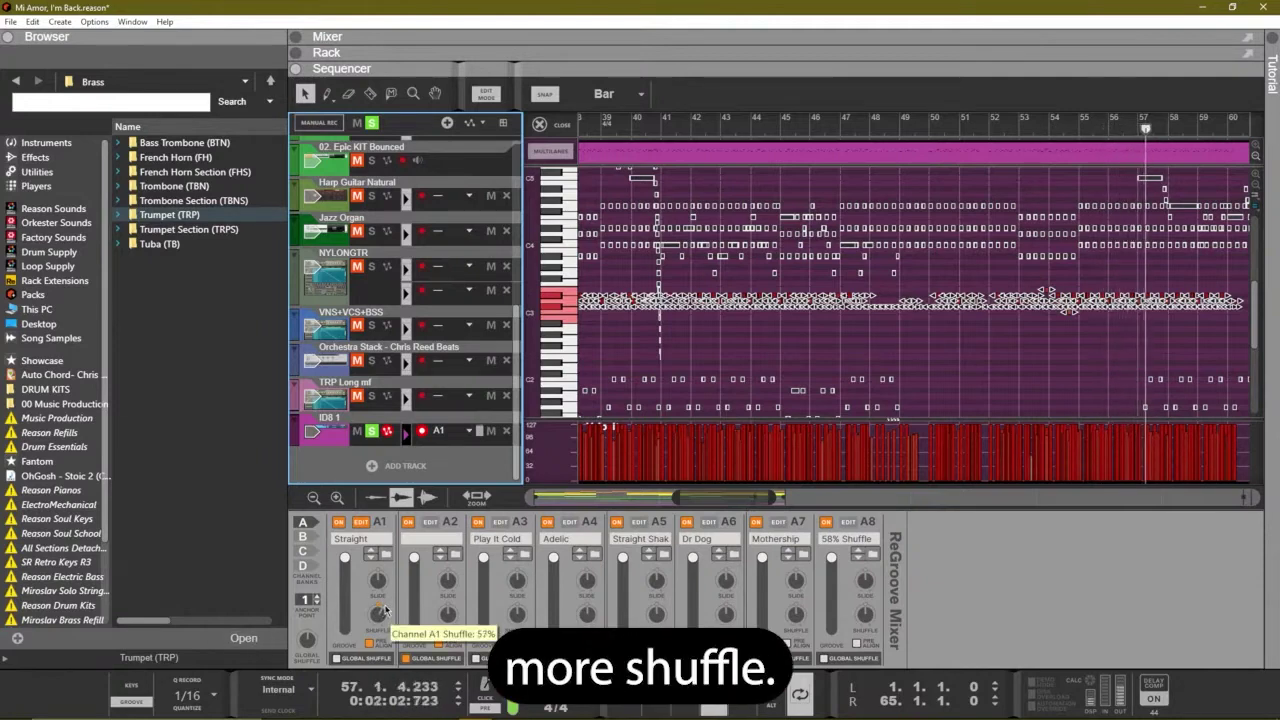
left_click(374, 430)
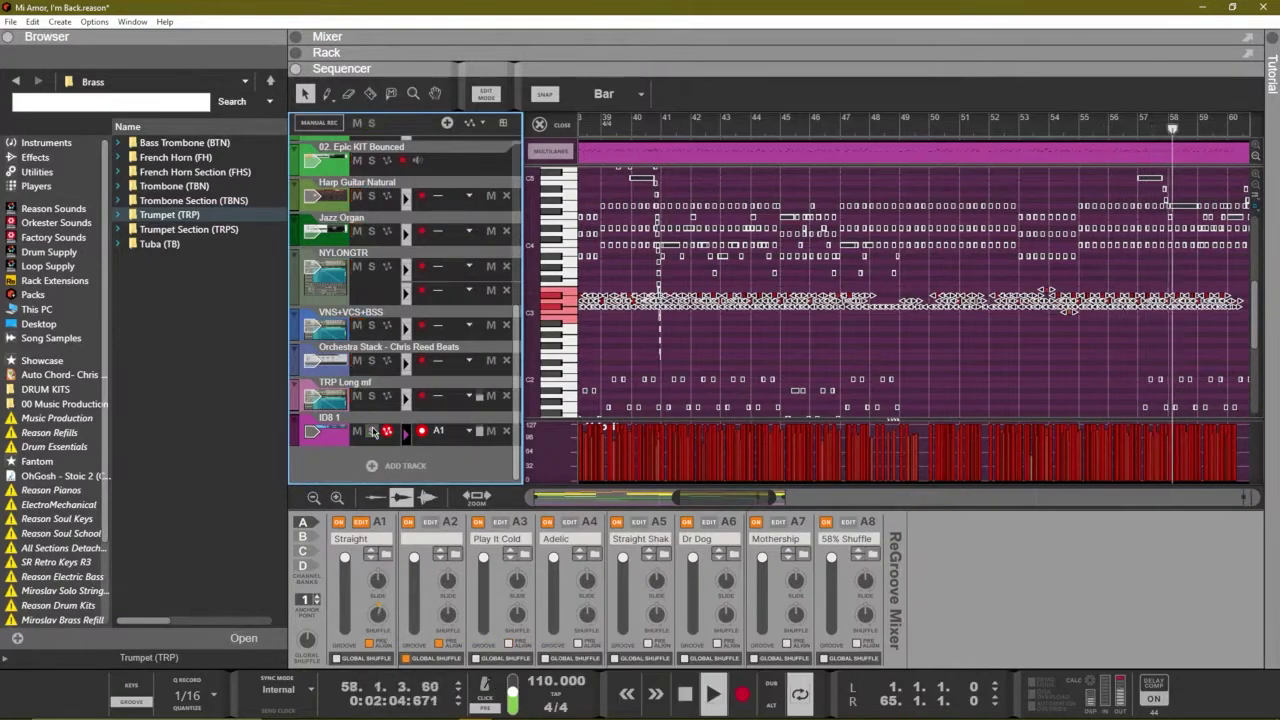
Step: Leave the note editor and shorten the end of the ID8 1 clip to about bar 59
key("Escape")
left_click(668, 466)
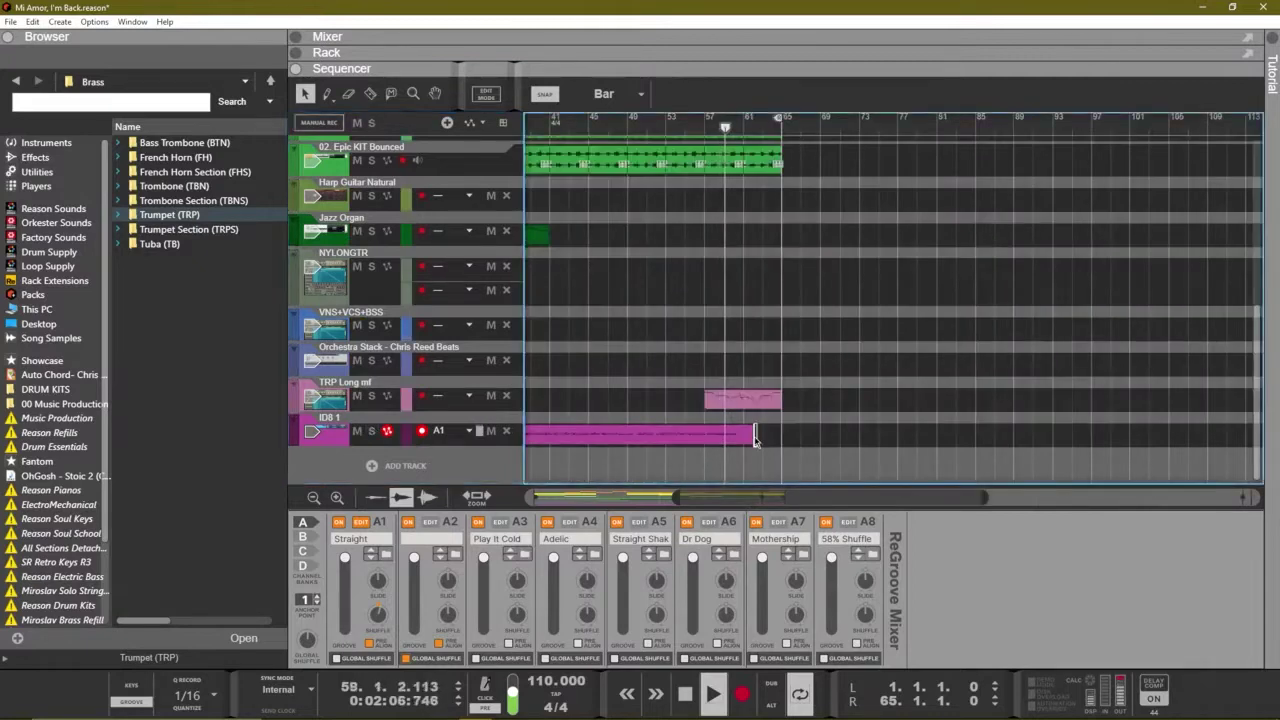
left_click(748, 434)
left_click_drag(755, 434, 724, 436)
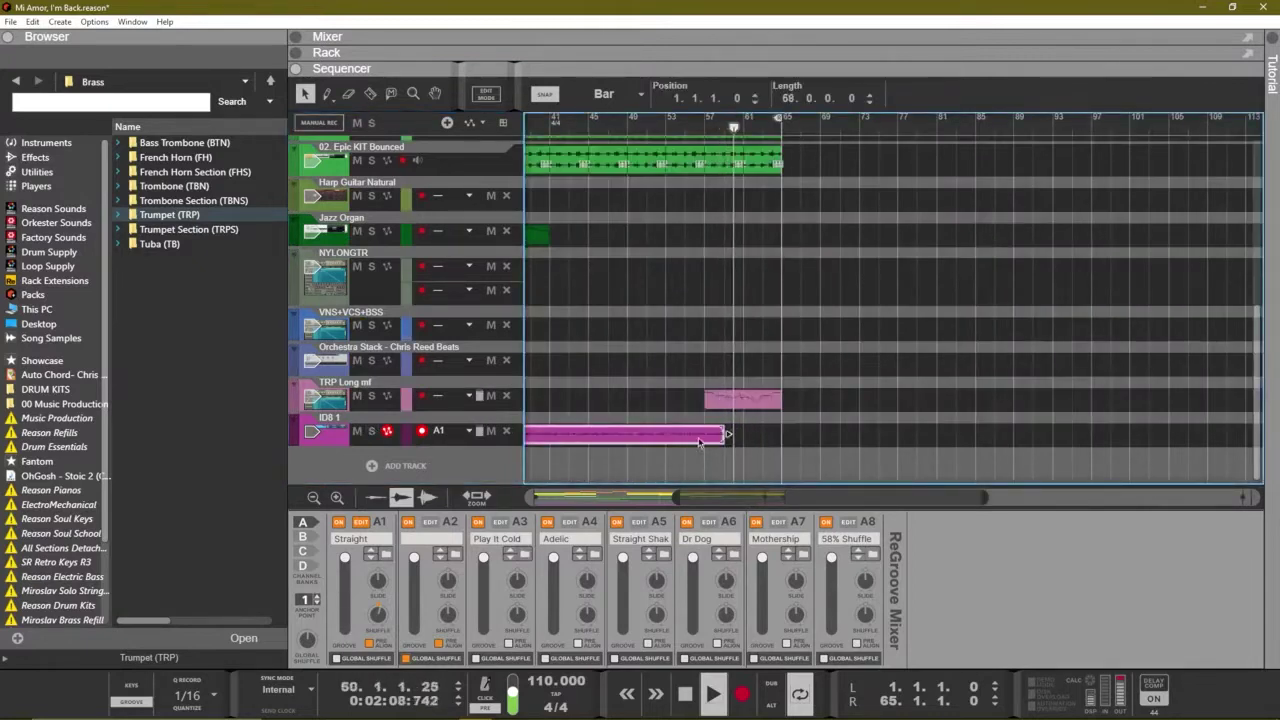
Step: Show the ID8 1 drum device in the rack and duplicate it
key("F5")
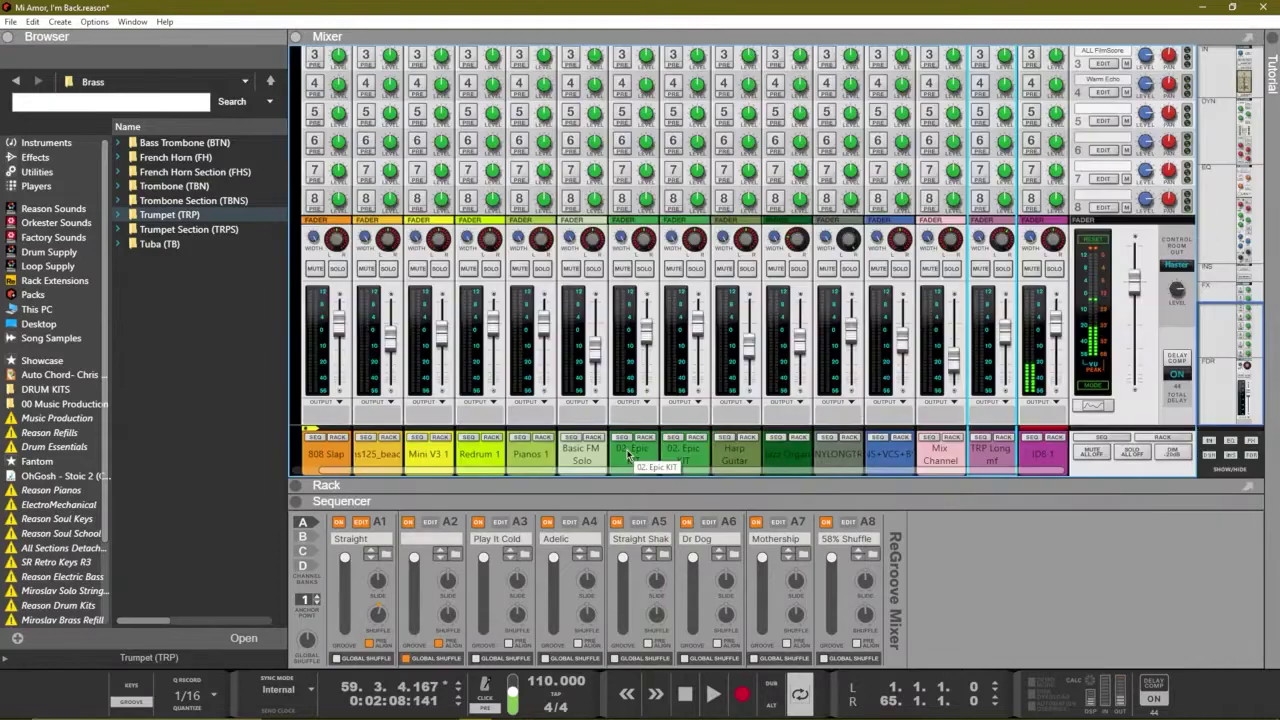
key("F6")
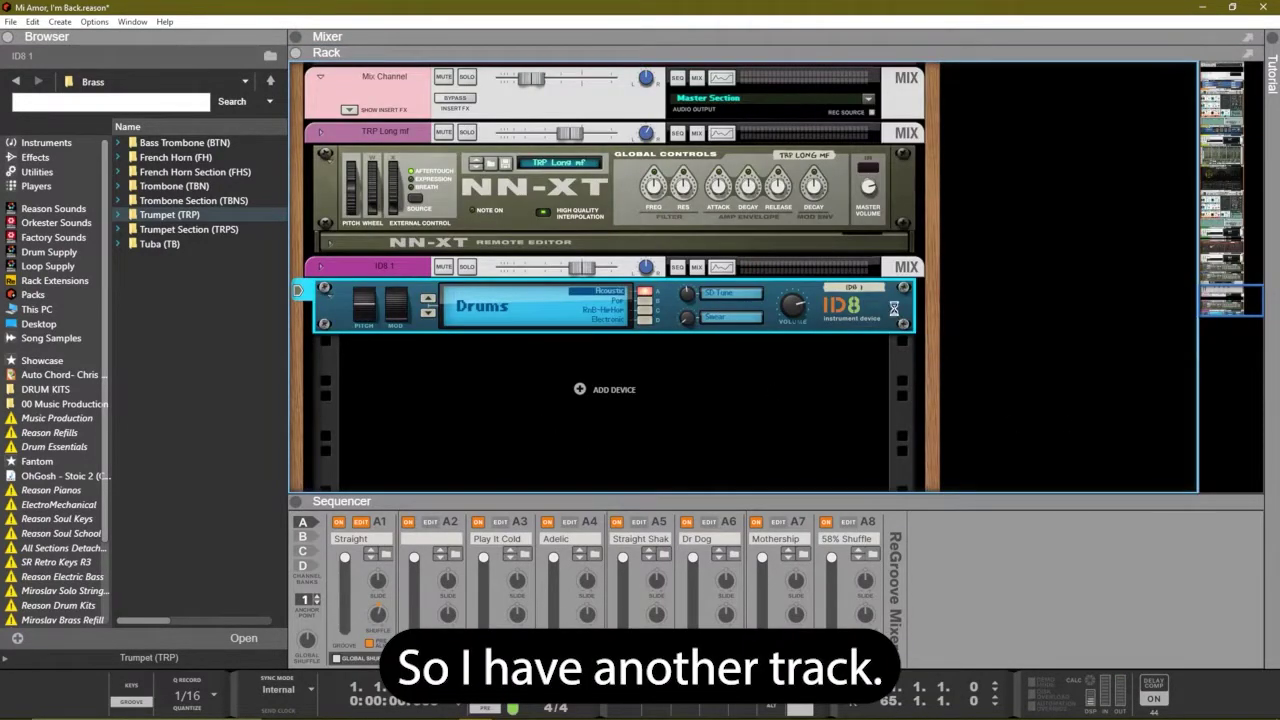
key("ctrl+d")
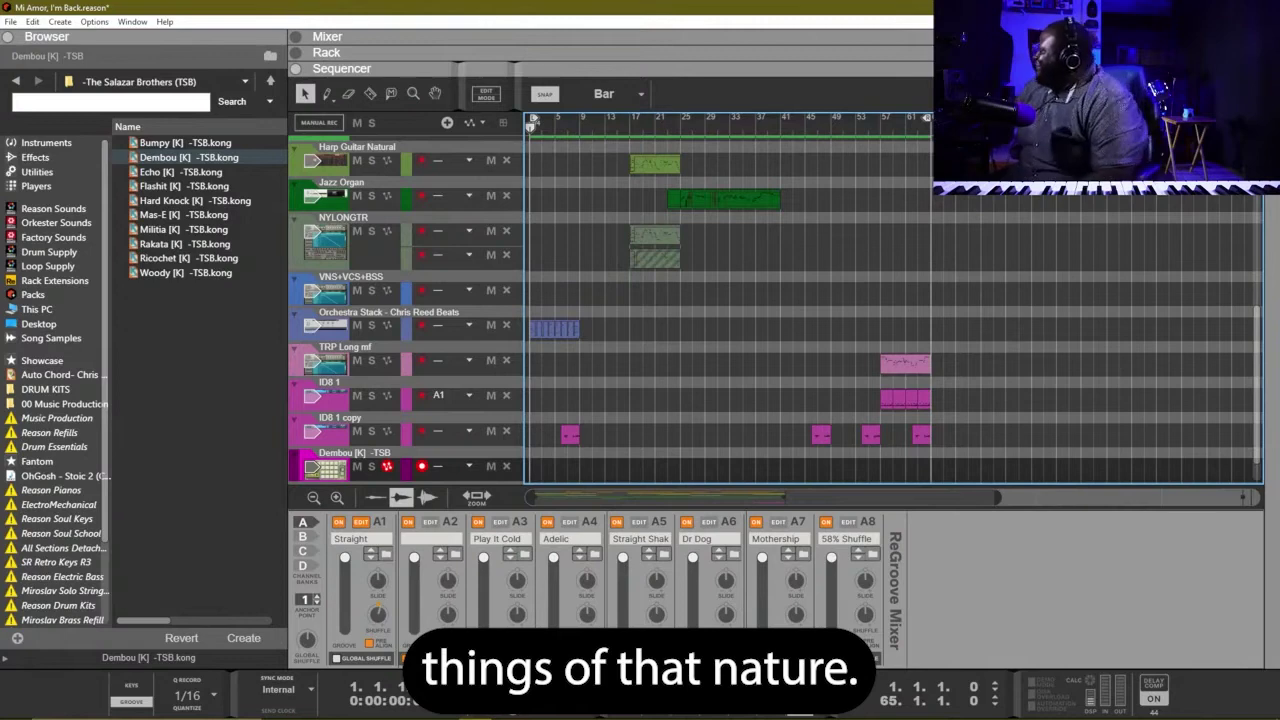
Step: Look over the arranged tracks from first to last and hide the ReGroove Mixer
scroll(810, 335, "up", 10)
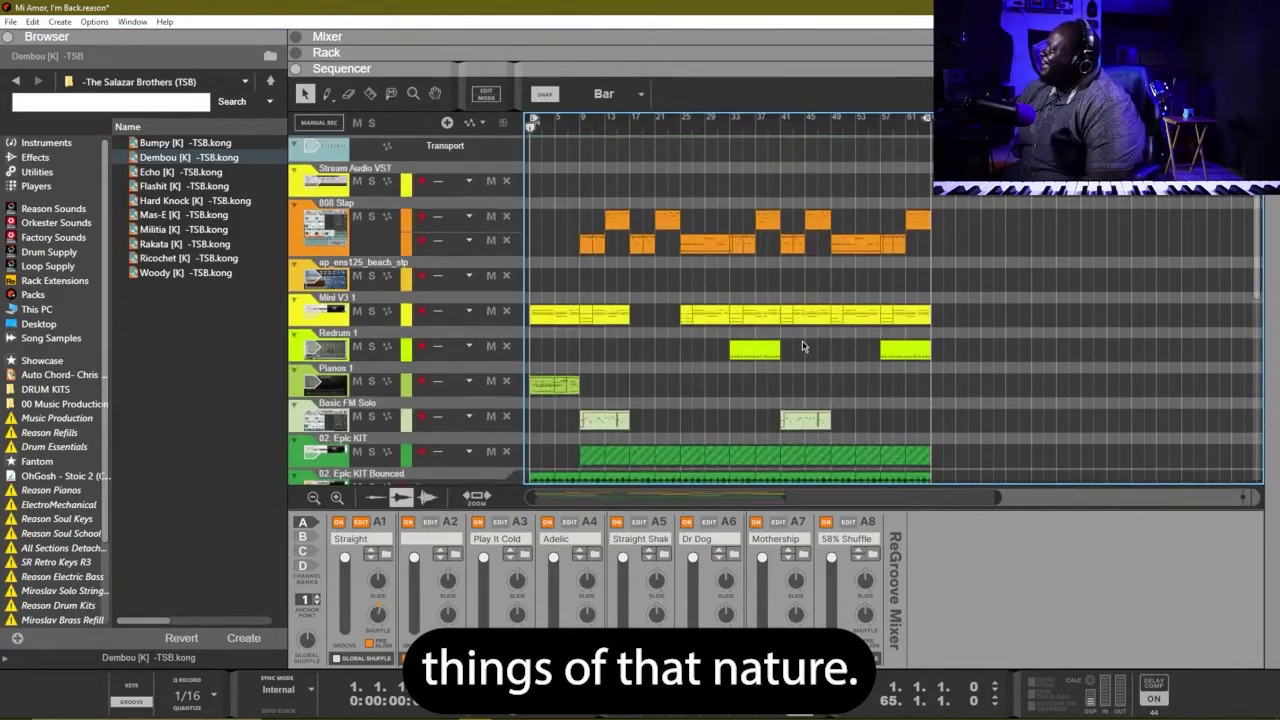
scroll(803, 347, "down", 10)
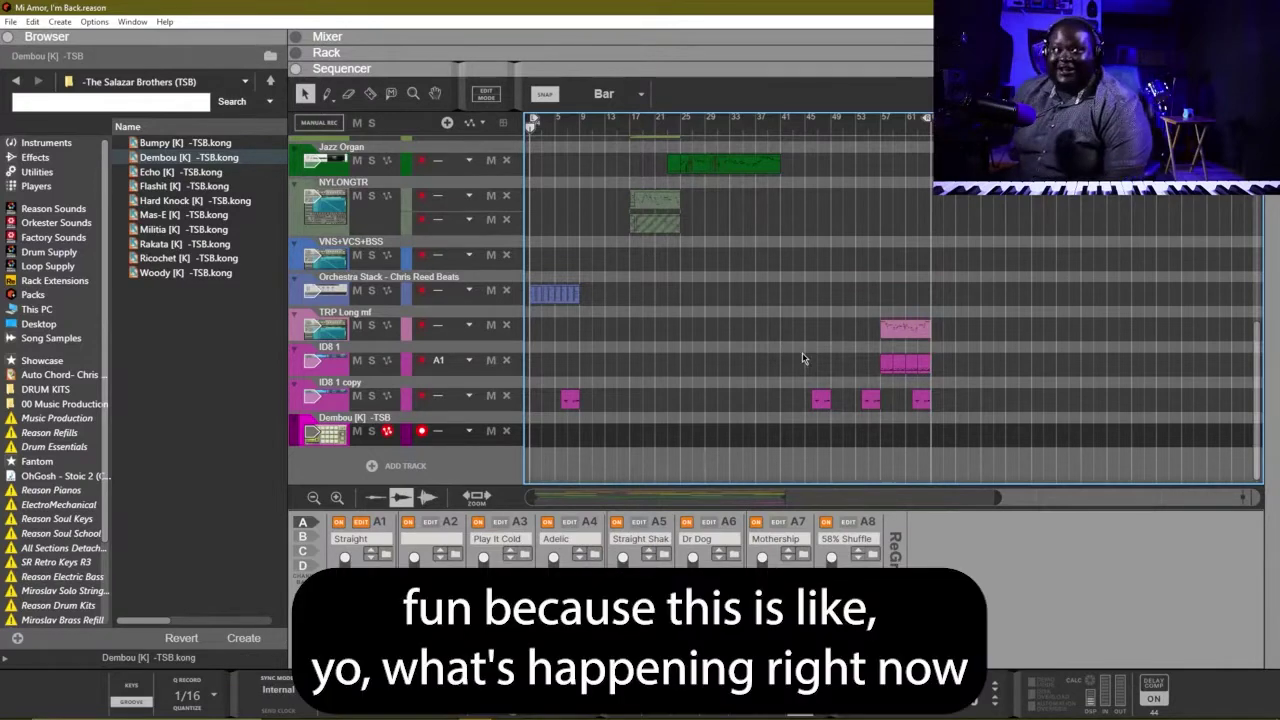
scroll(786, 449, "up", 3)
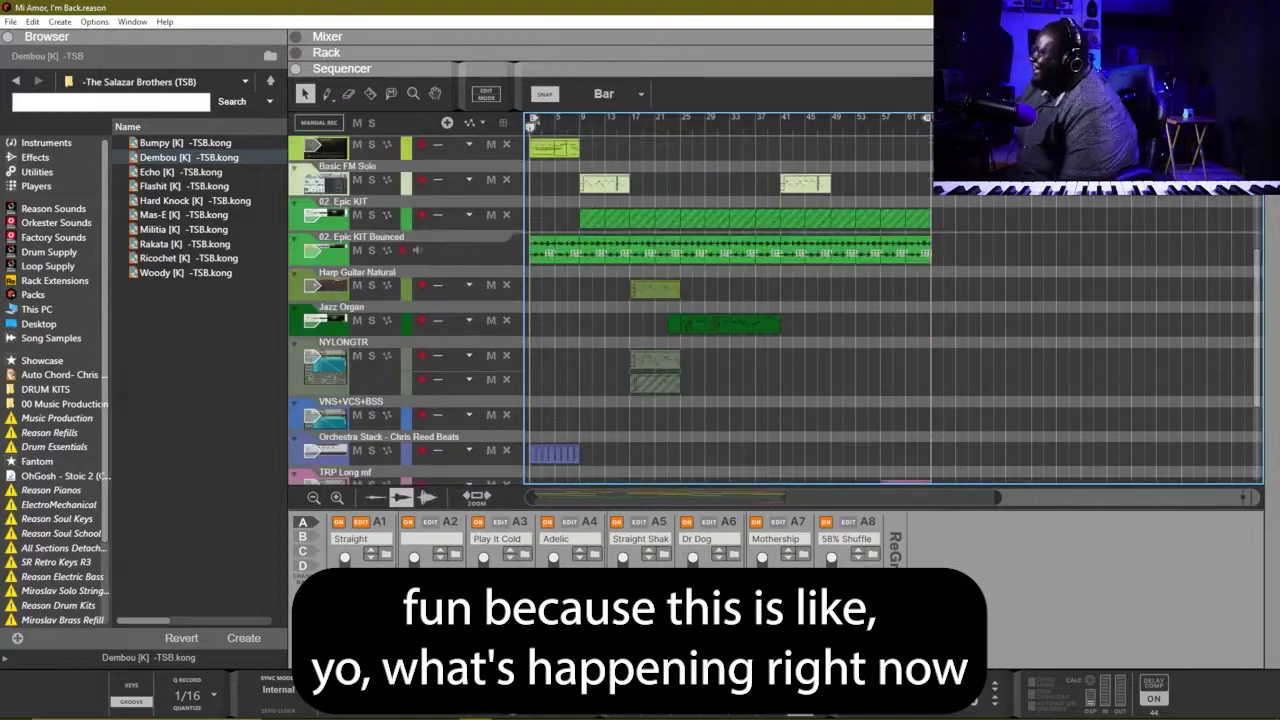
left_click(131, 701)
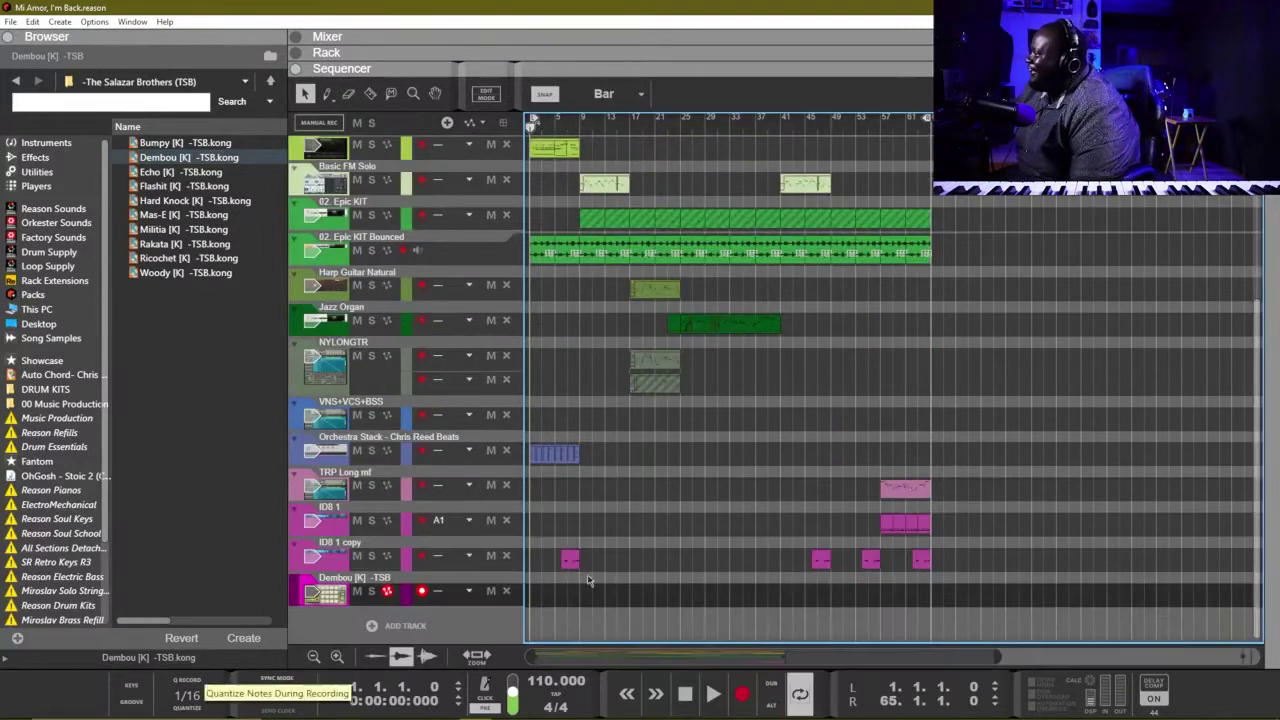
Step: Select all OGEV2 Kick 1 notes in the Redrum 1 clip starting at bar 57 and delete them
scroll(680, 575, "up", 5)
scroll(680, 575, "down", 5)
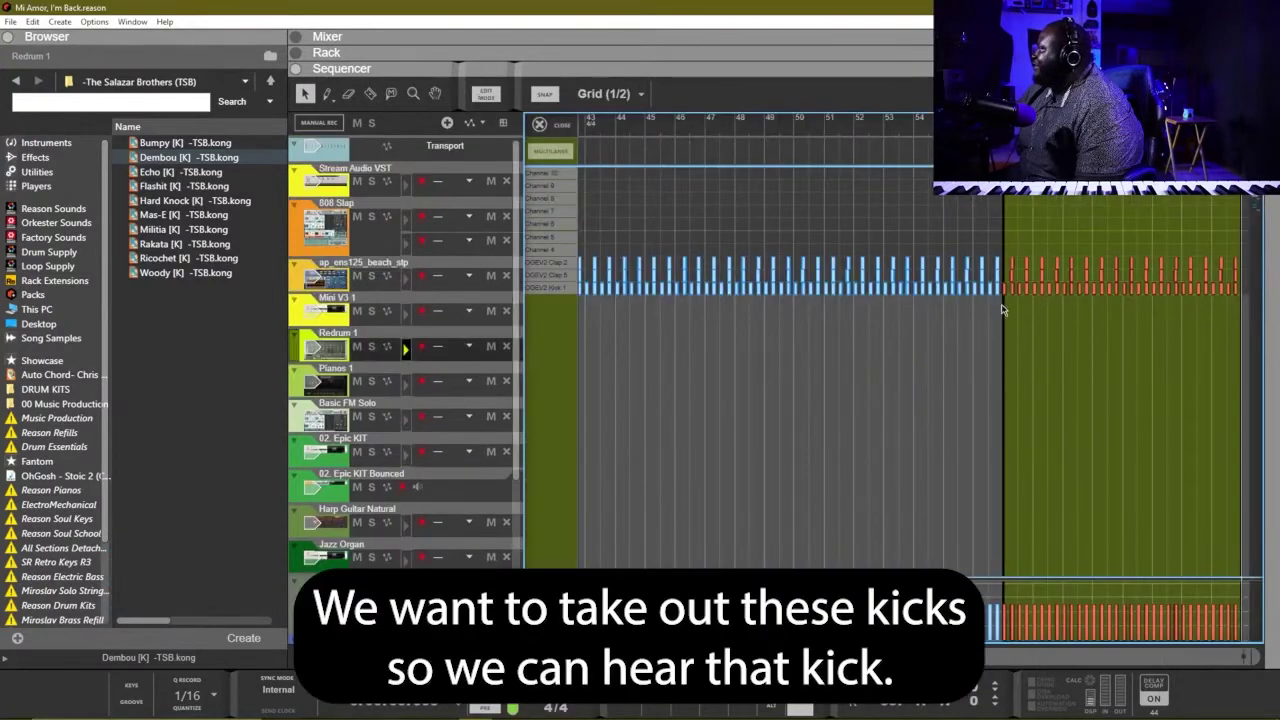
left_click_drag(1251, 298, 1251, 301)
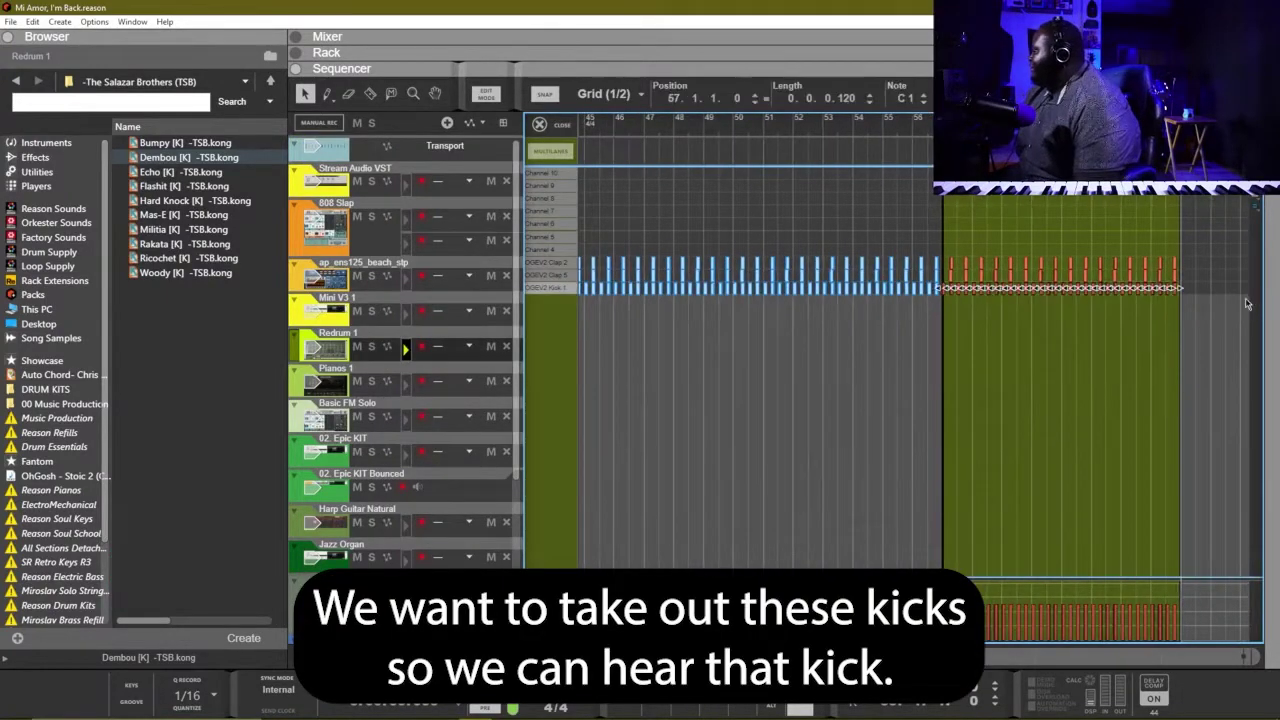
key("Delete")
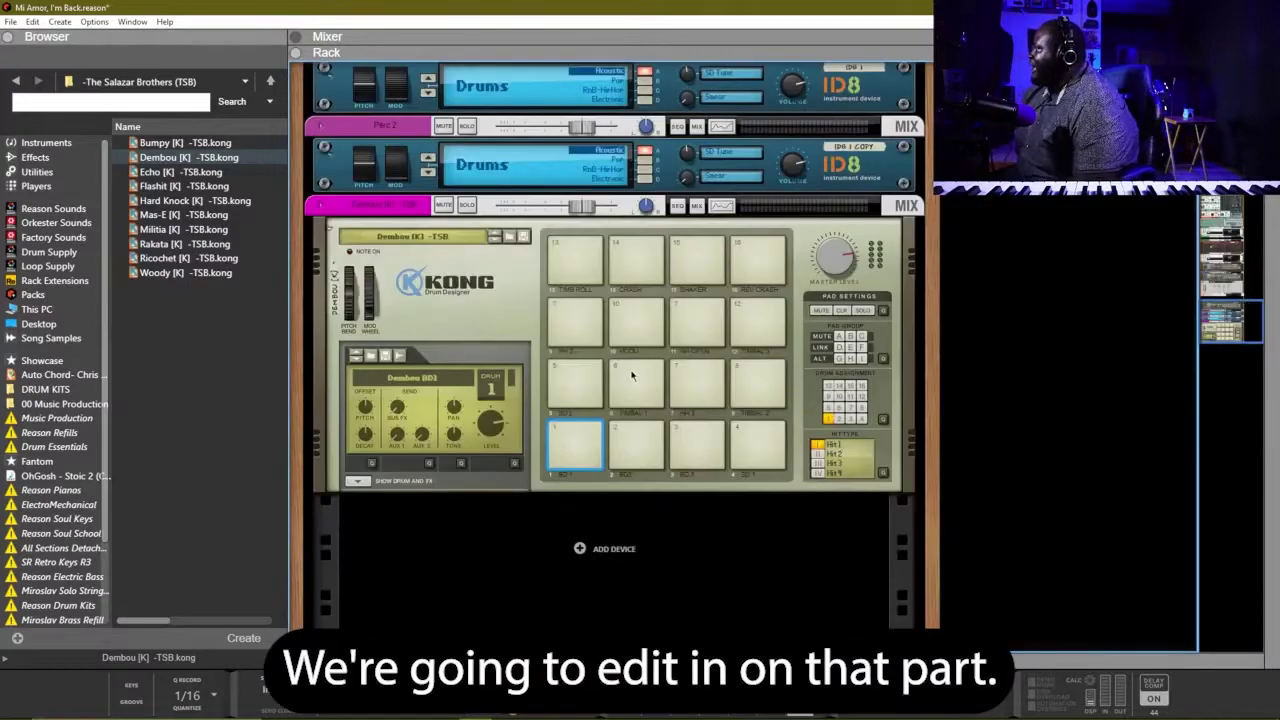
Step: Audition bass drum pads 1 and 2 on the Dembou Kong and select pad 2
left_click(578, 450)
left_click(636, 448)
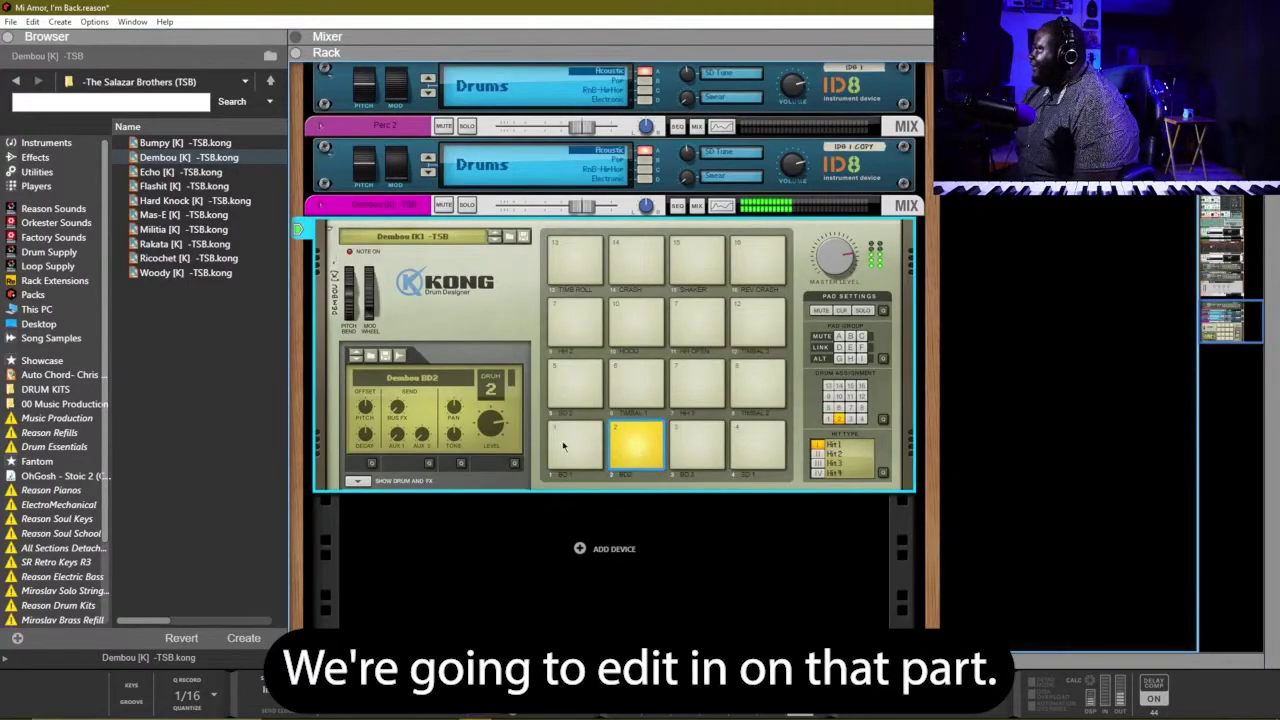
left_click(621, 430)
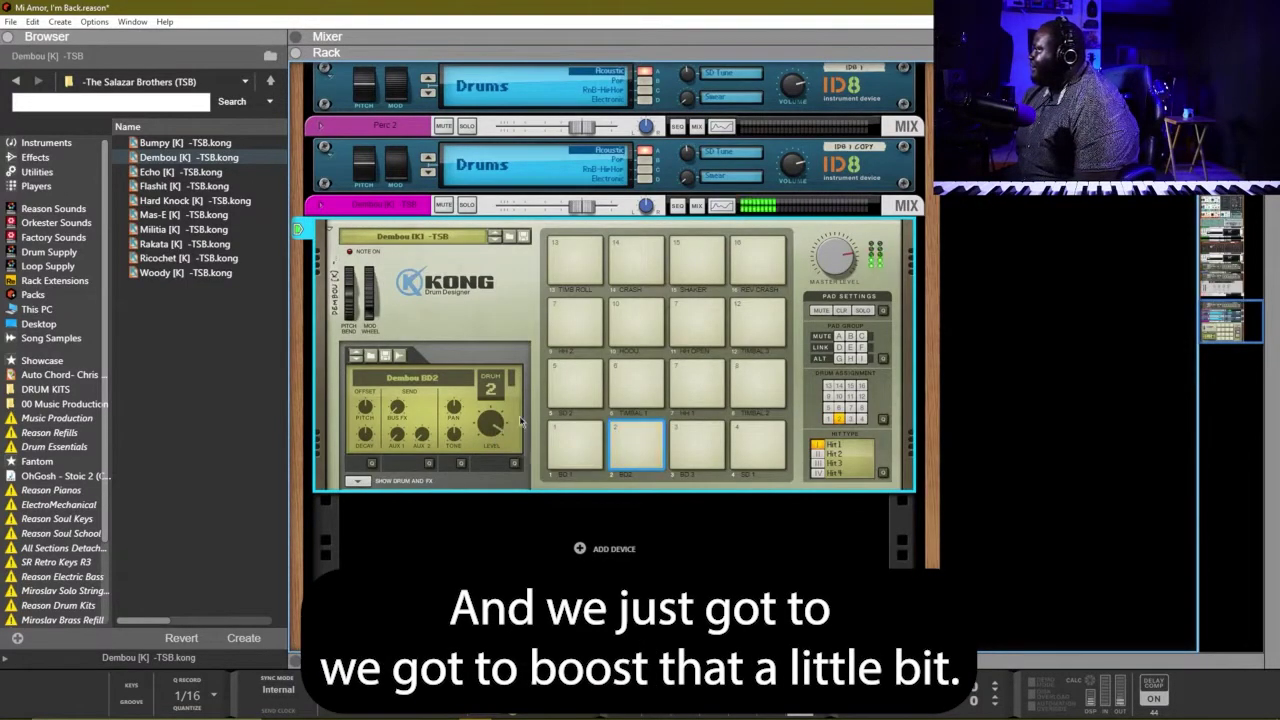
Step: Show the drum and FX section for pad 2, insert a Parametric EQ as FX 1 and set its gain to 96
left_click(360, 481)
left_click(617, 367)
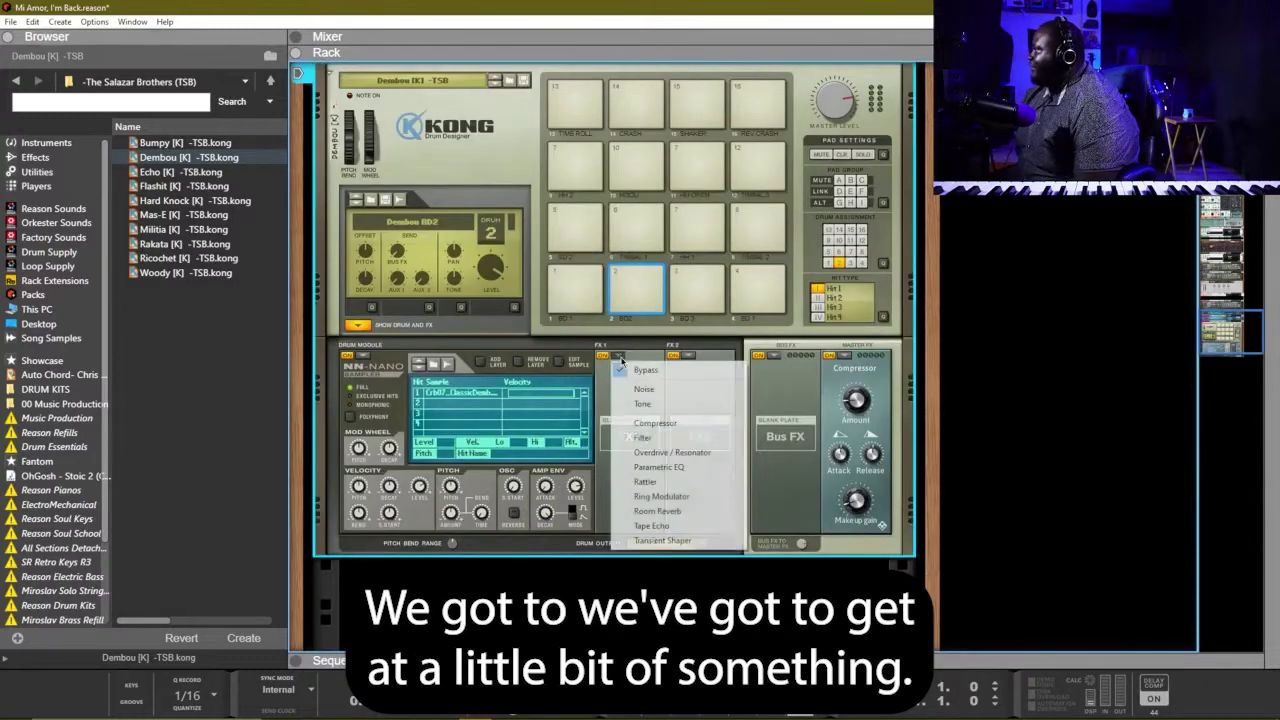
left_click(659, 467)
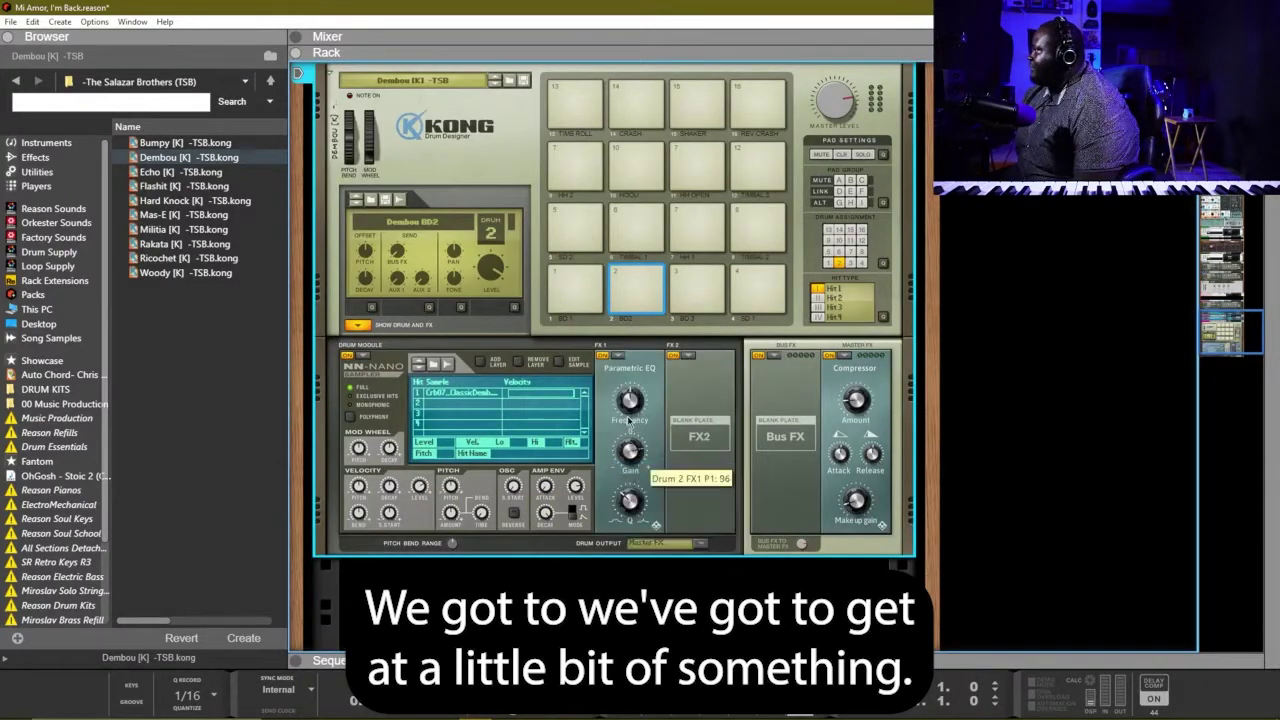
Step: Set the frequency of pad 2's Parametric EQ to 21 and audition the pad repeatedly
left_click(636, 292)
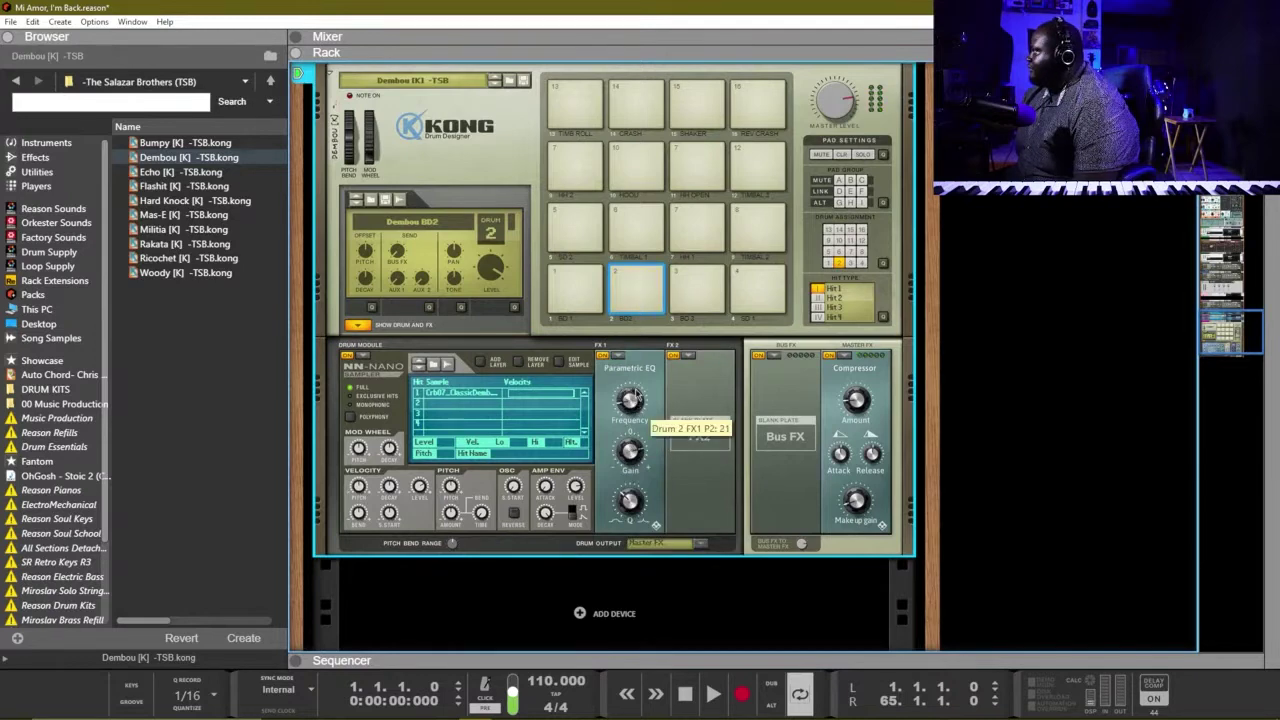
left_click(638, 277)
left_click(641, 283)
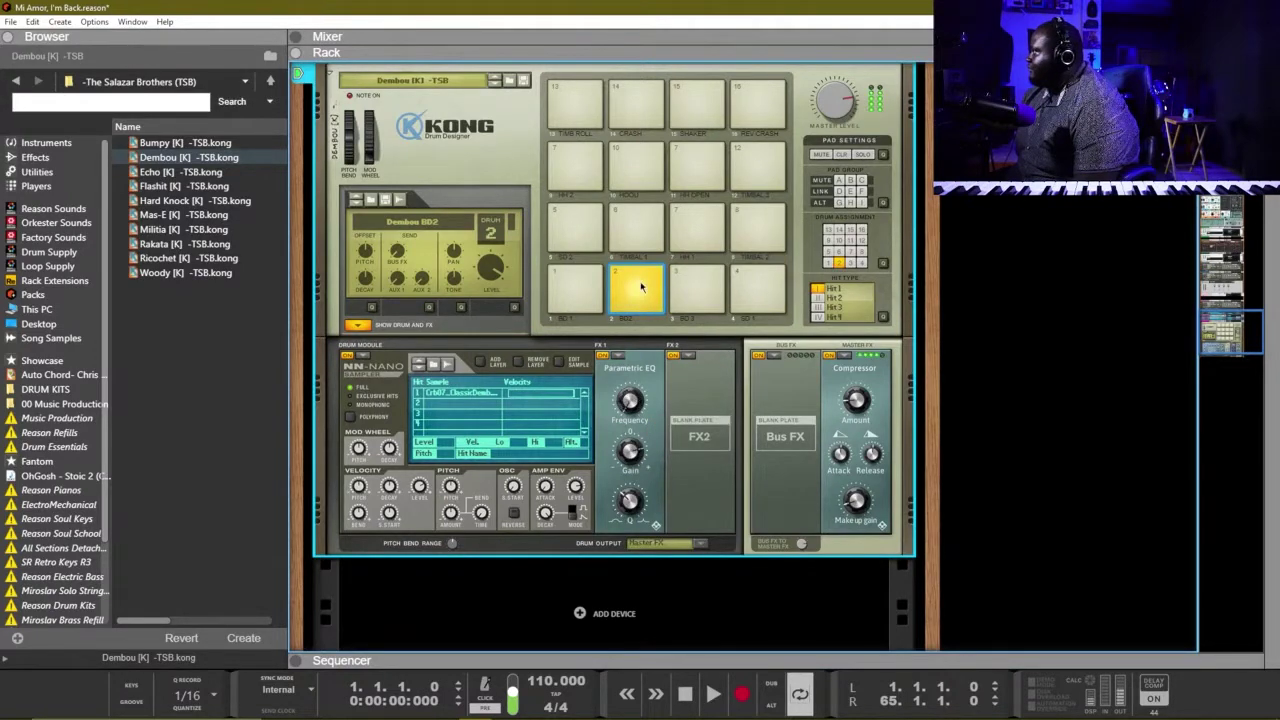
left_click(634, 282)
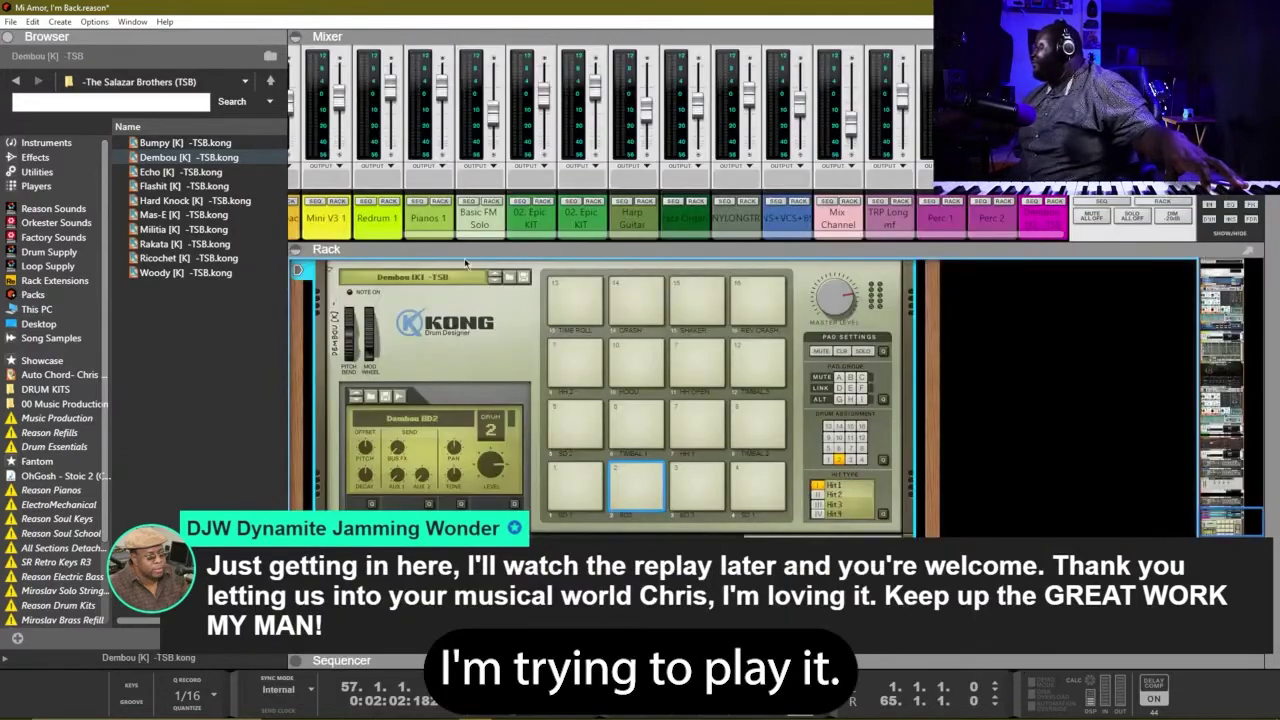
Step: Select the Dembou Kong track in the sequencer, open it in edit mode, and return to the mixer and rack
key("F7")
key("Escape")
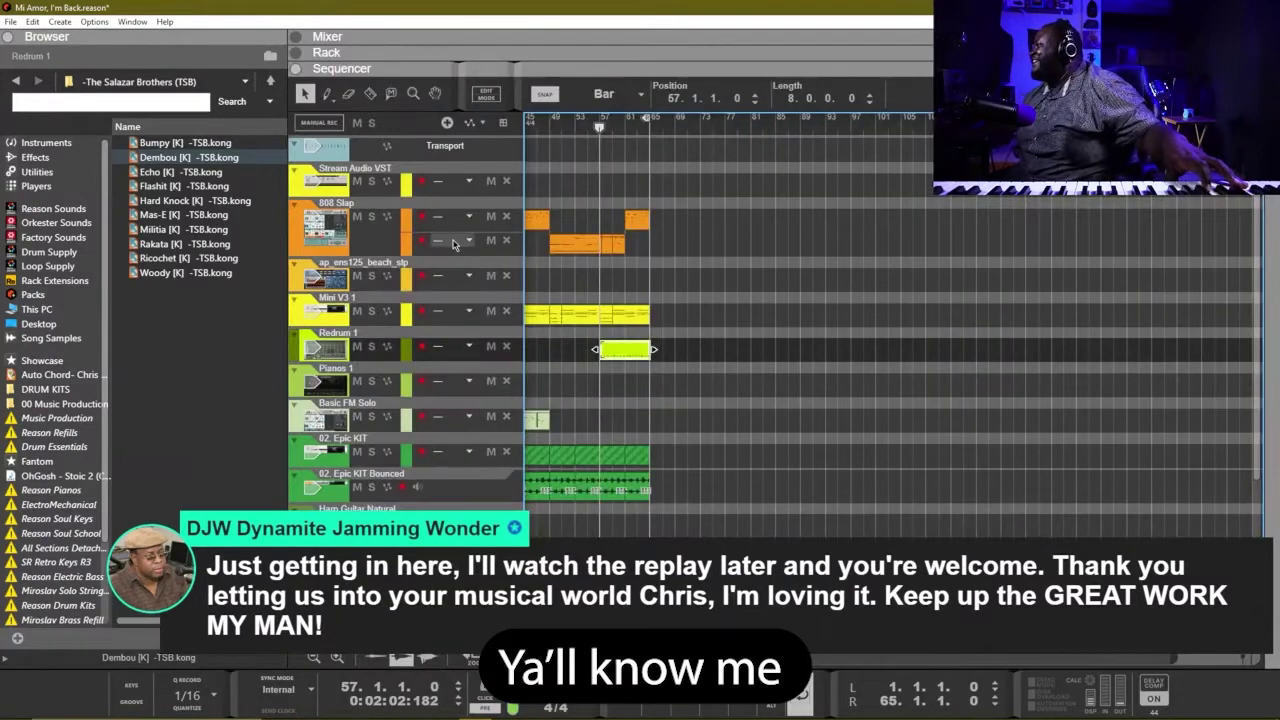
scroll(454, 246, "down", 3)
left_click(335, 595)
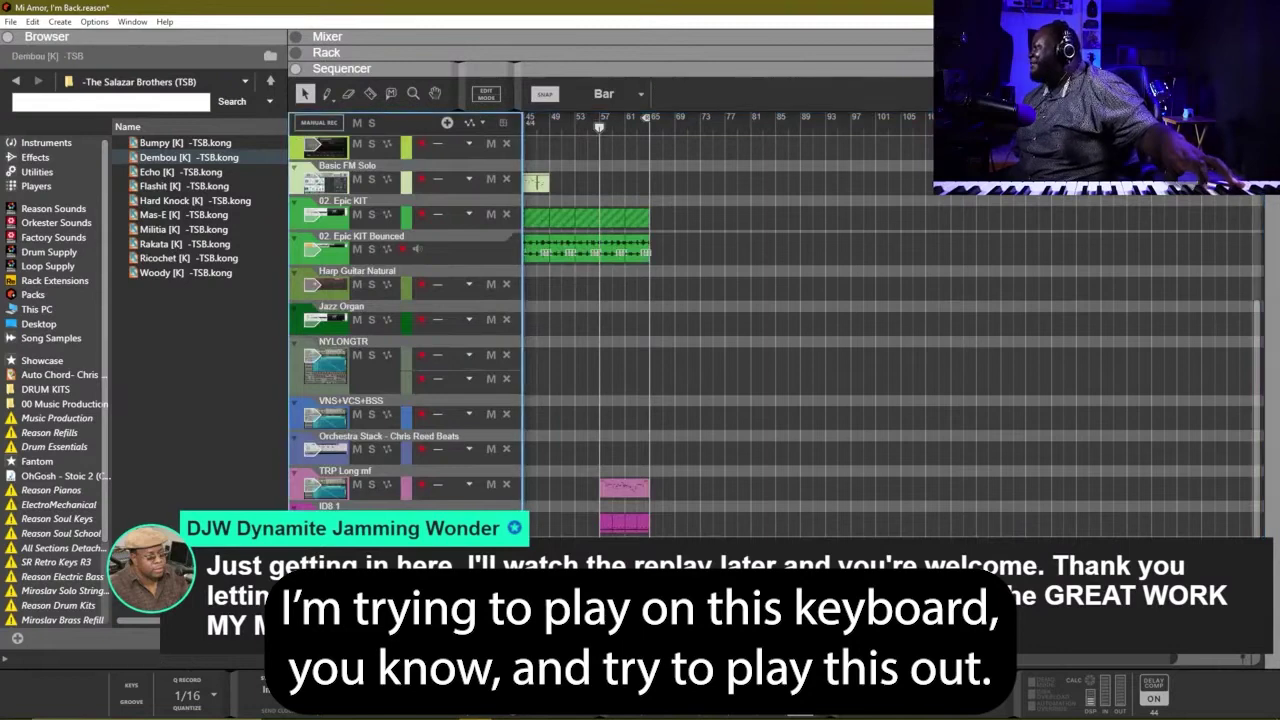
key("ctrl+e")
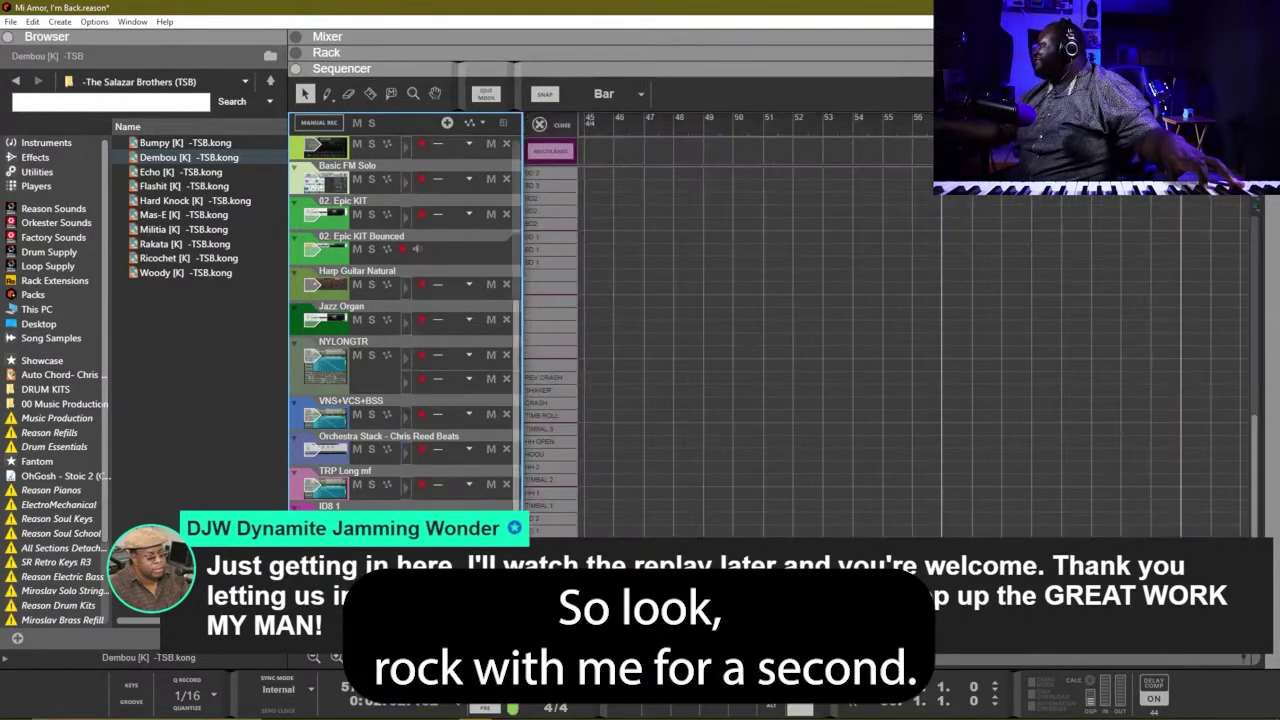
key("F5+F6")
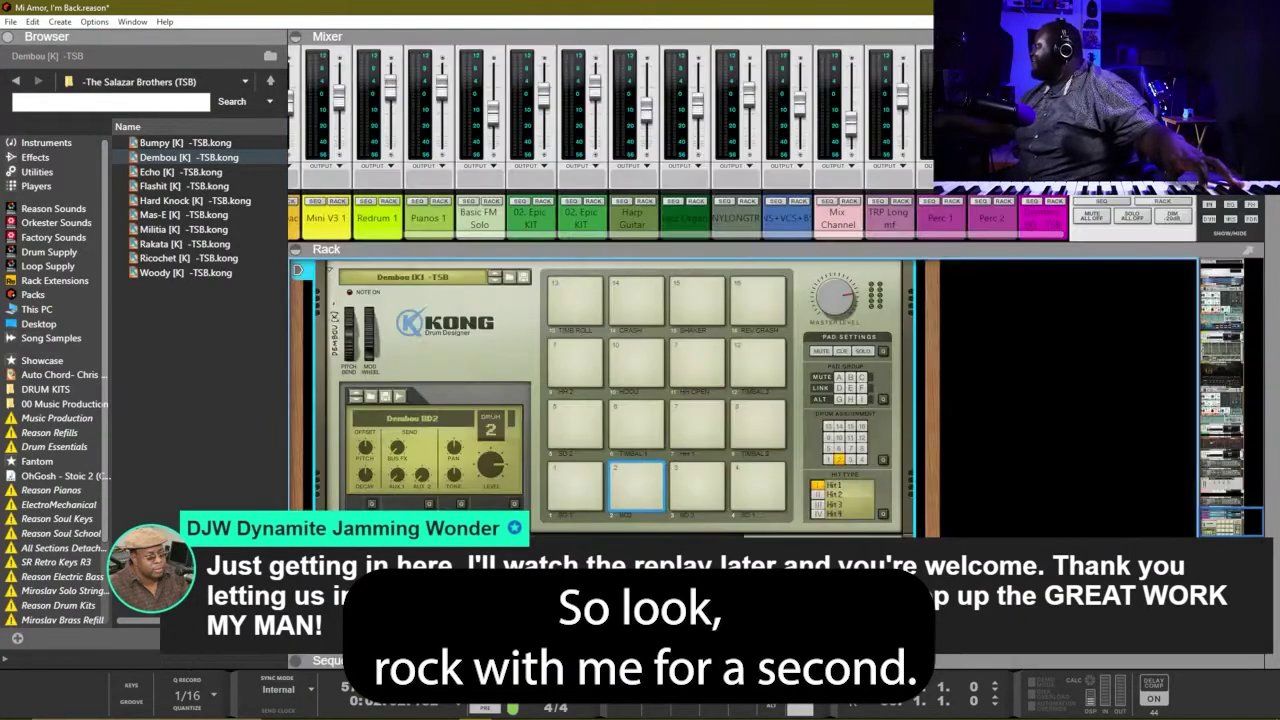